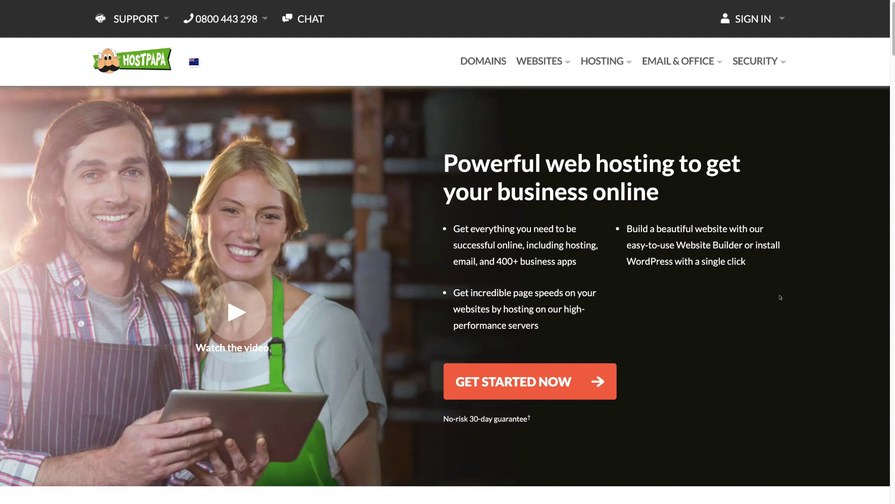
- Choose the Starter web hosting plan and set its billing term to 12 months at $5.95/month
scroll(780, 297, down, 9)
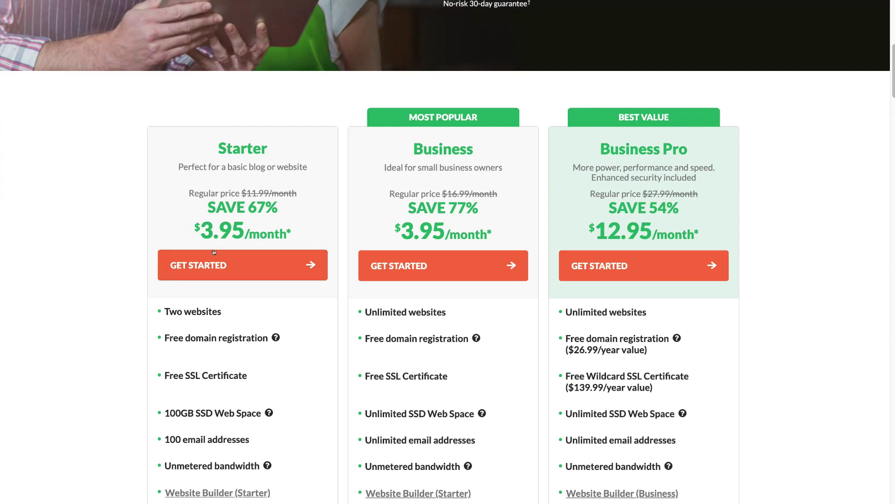
click(286, 266)
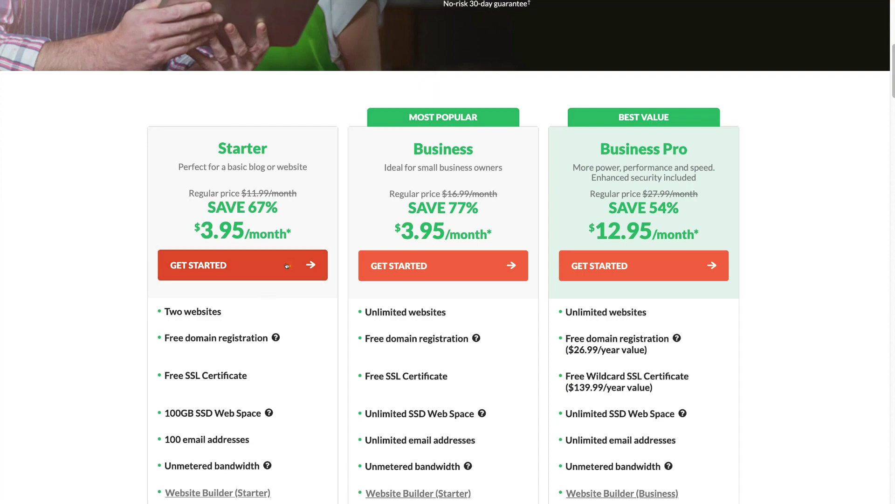
scroll(226, 332, down, 12)
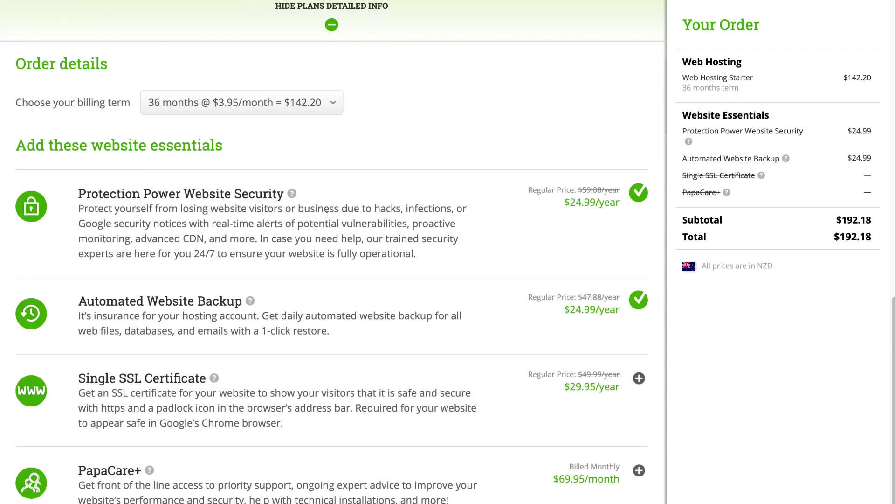
click(333, 102)
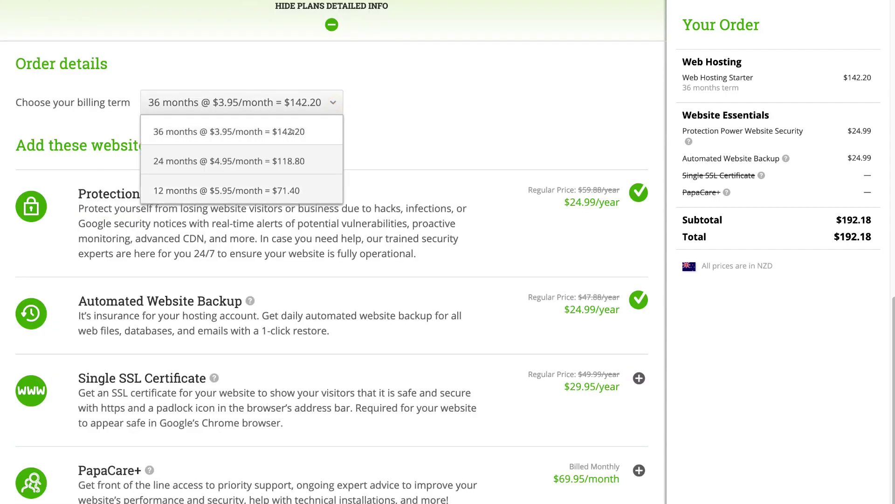
click(301, 185)
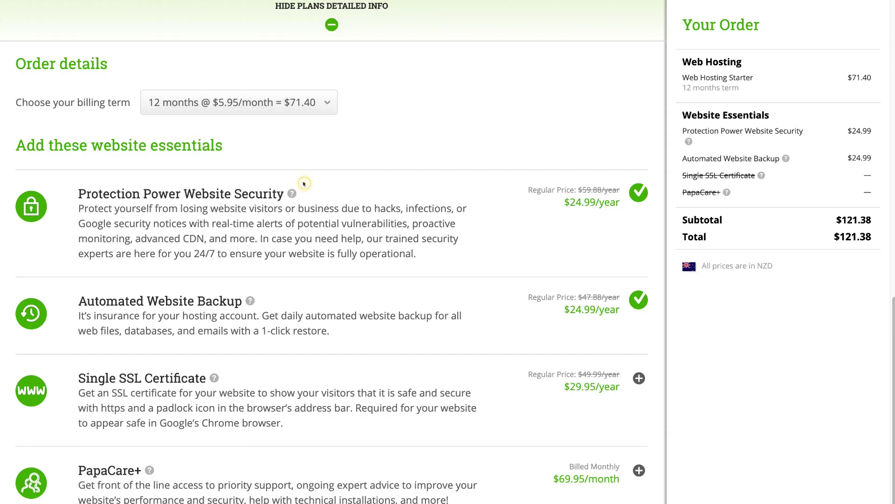
- Remove Protection Power Website Security and Automated Website Backup from the order and continue to domain selection
click(639, 193)
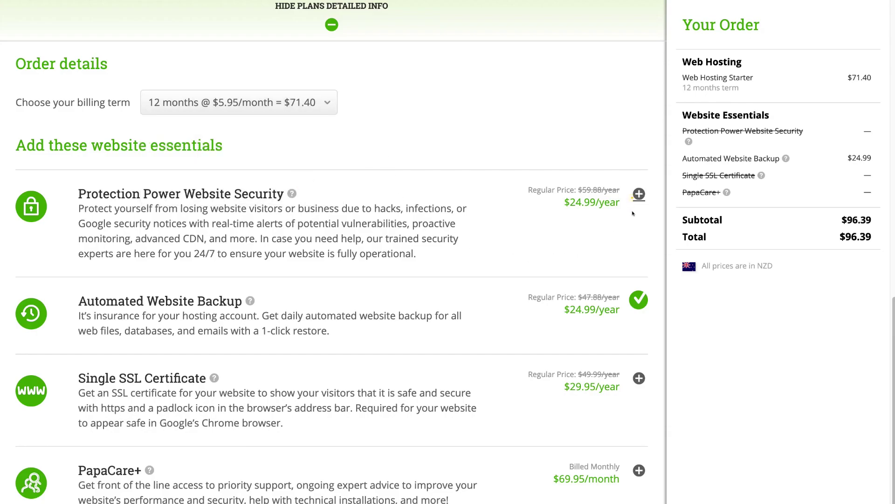
click(639, 300)
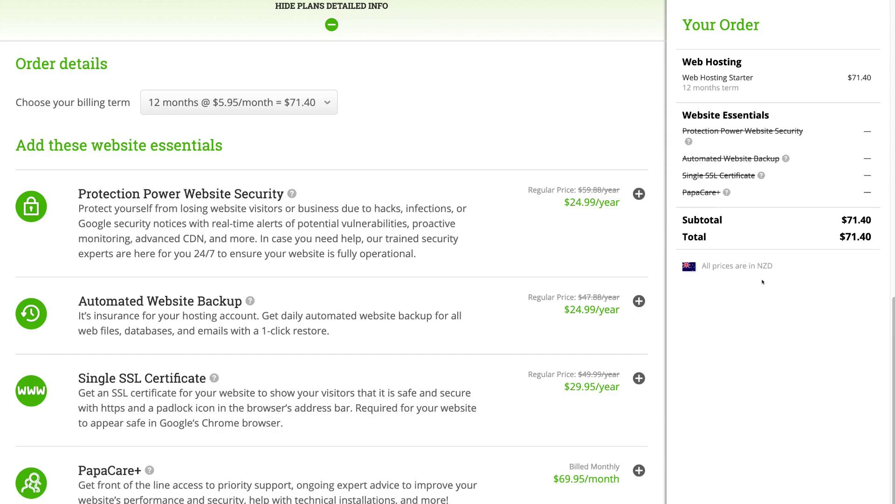
scroll(763, 281, down, 5)
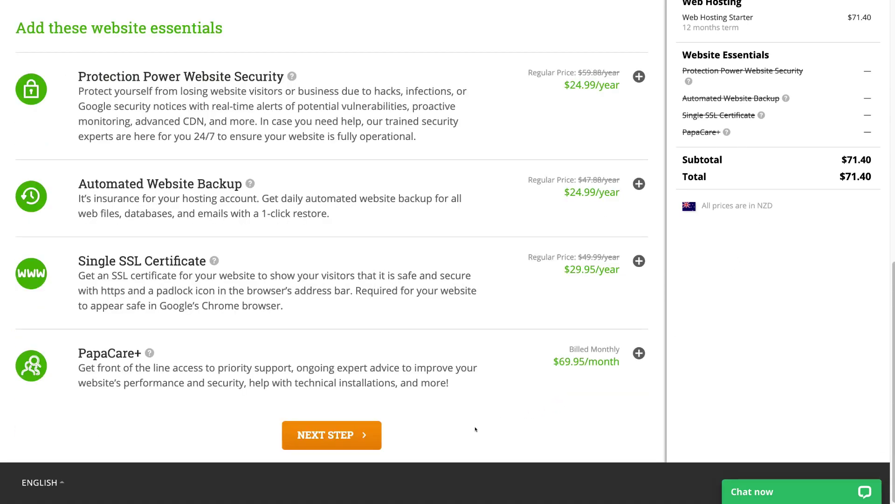
click(345, 439)
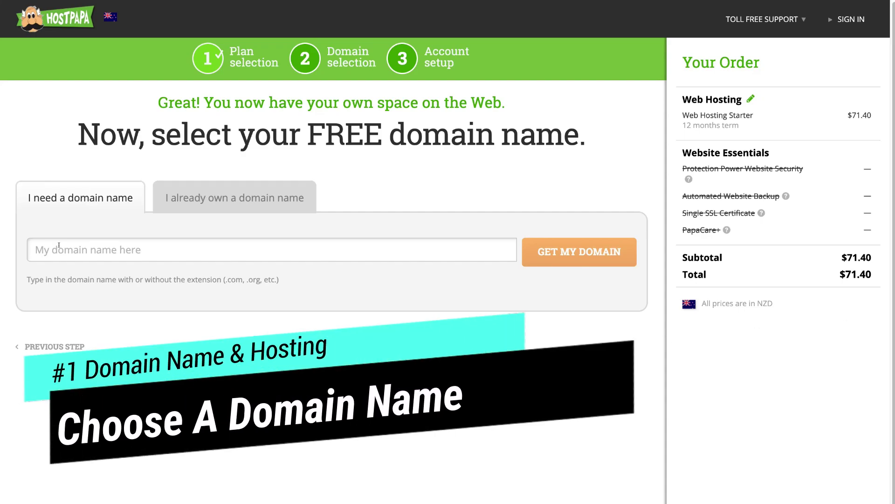
- Review the options for using an already owned domain name, and return to the new domain form
click(59, 245)
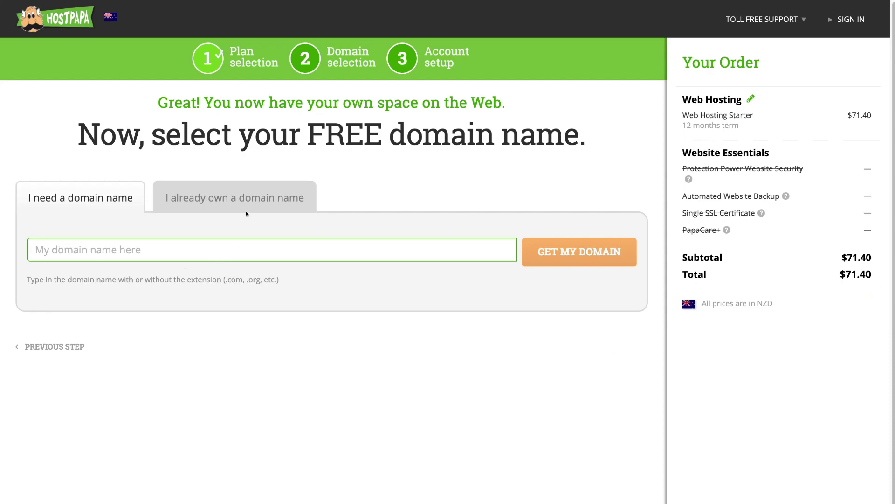
click(242, 208)
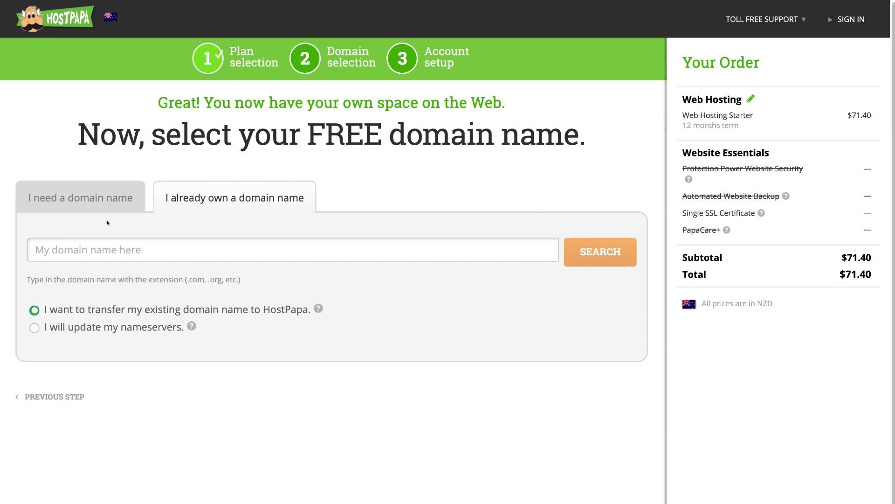
click(78, 202)
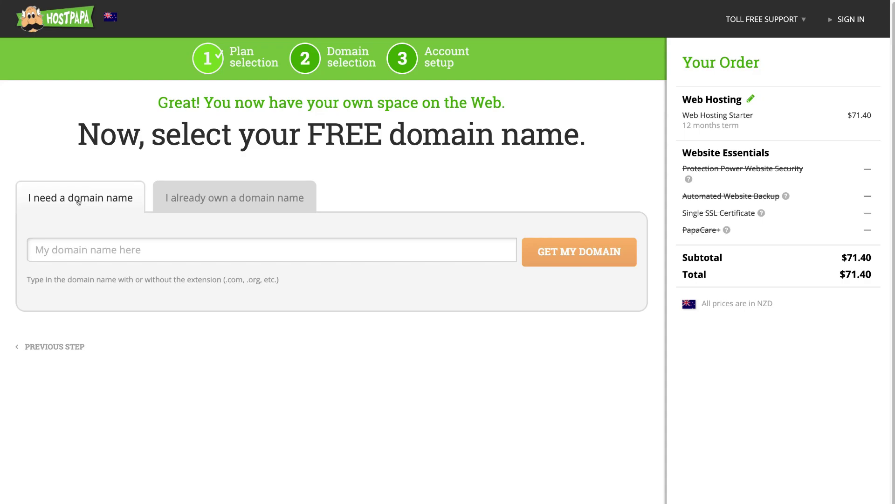
- Request the new free domain name syndeomedia.co.nz for the hosting order and proceed to account setup
click(70, 251)
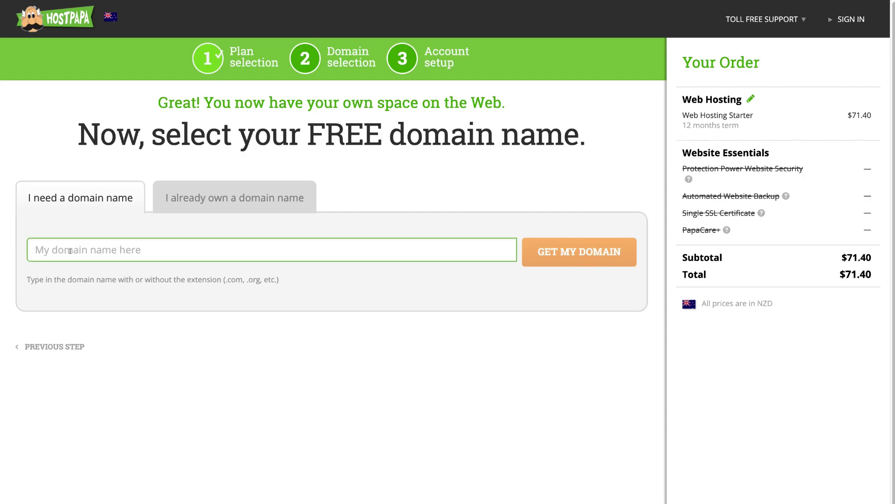
text(syndeomedia.co.nz)
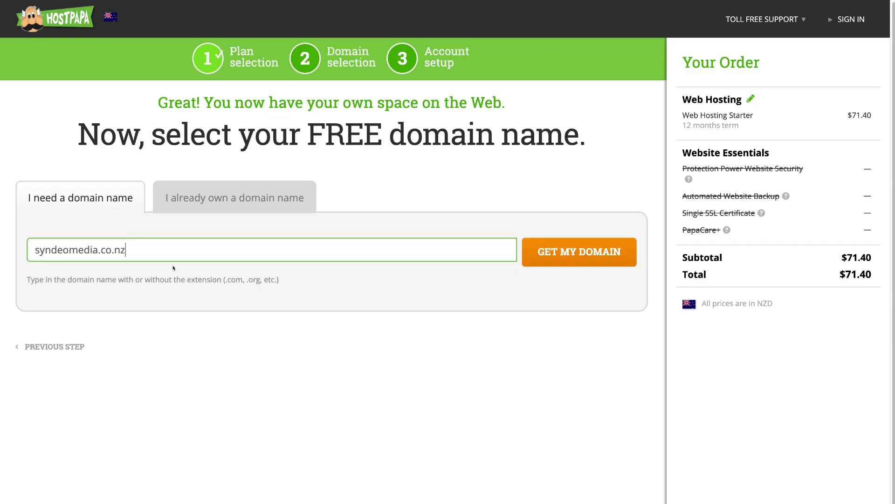
click(580, 260)
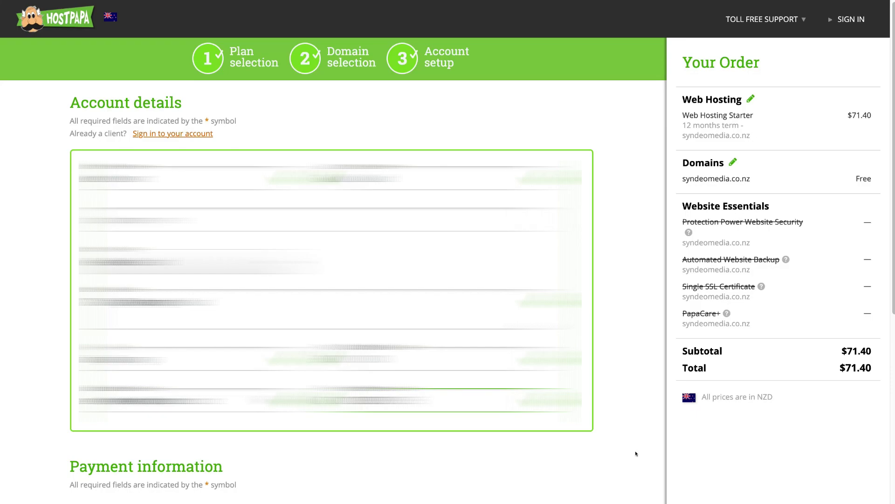
- Place the hosting order with the account details and credit card information filled in, and exit the order confirmation
scroll(636, 454, down, 9)
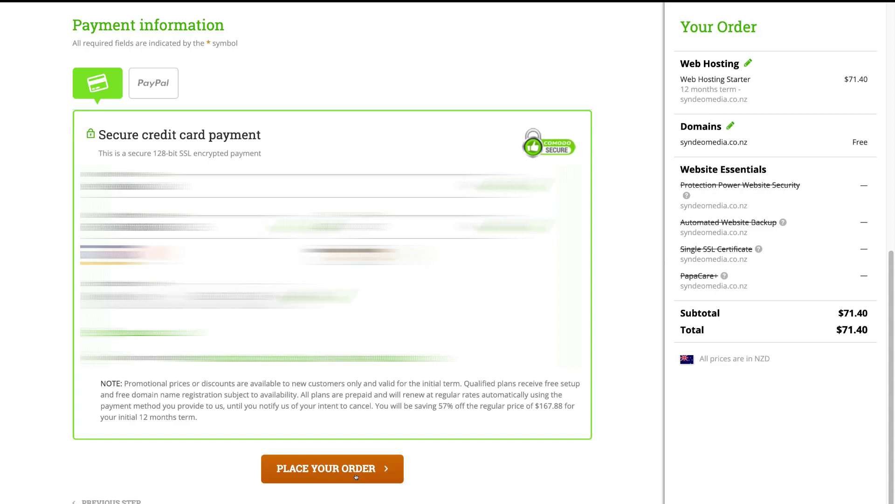
click(356, 476)
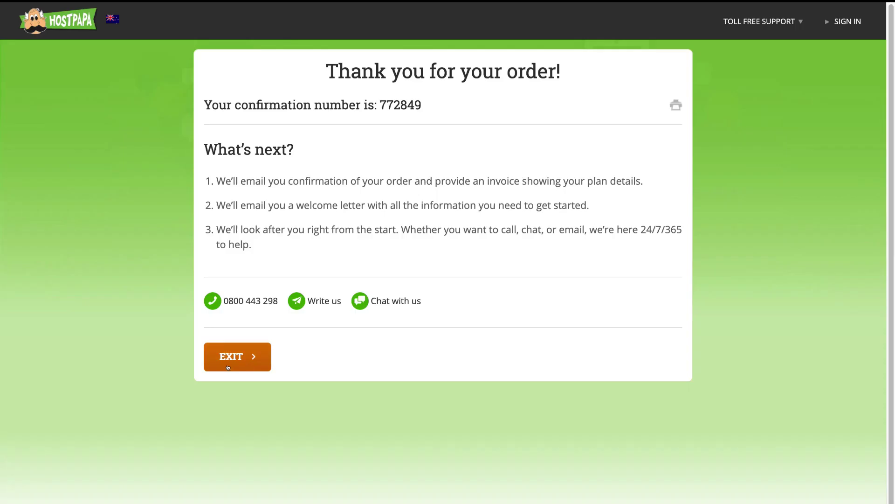
click(228, 366)
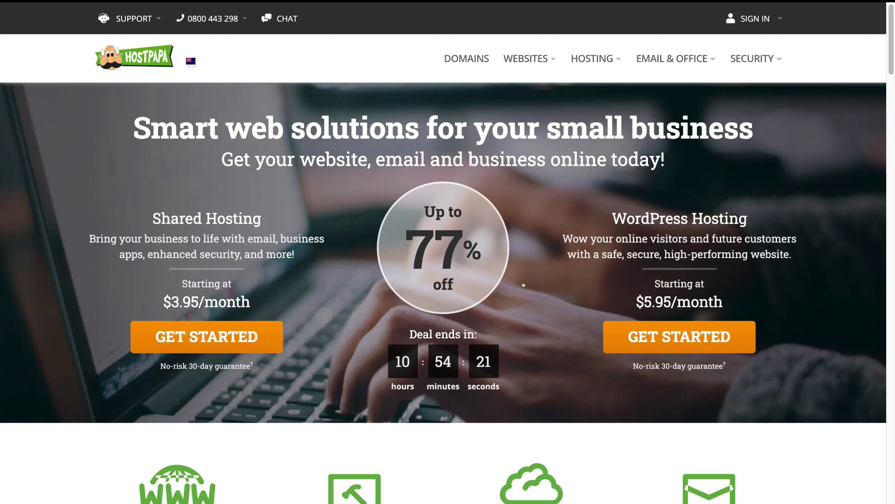
- Sign in to the HostPapa customer account with the account number and password
click(739, 23)
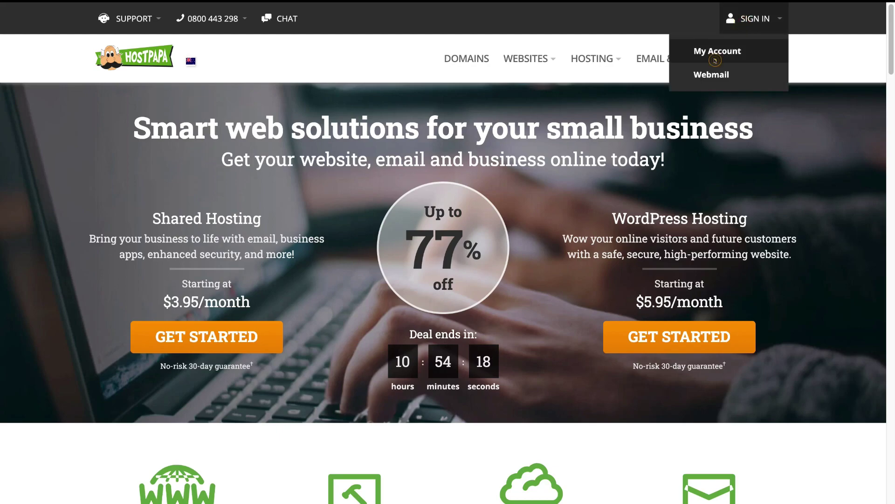
click(714, 60)
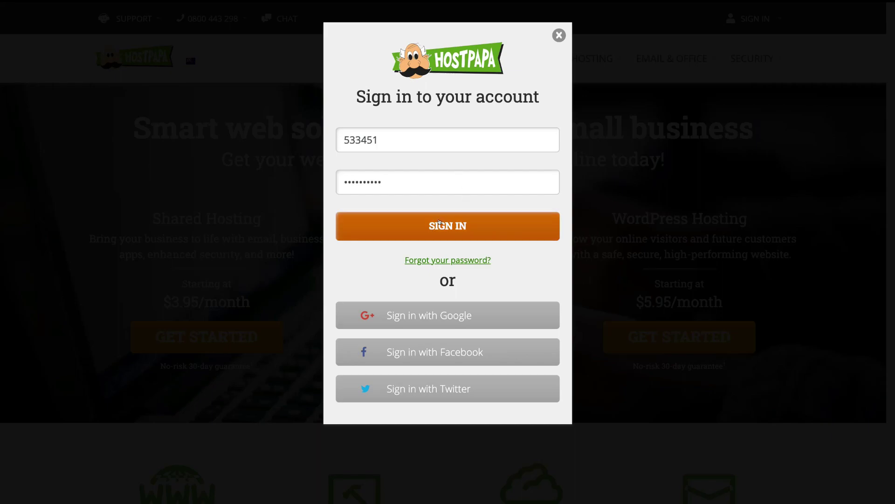
click(492, 228)
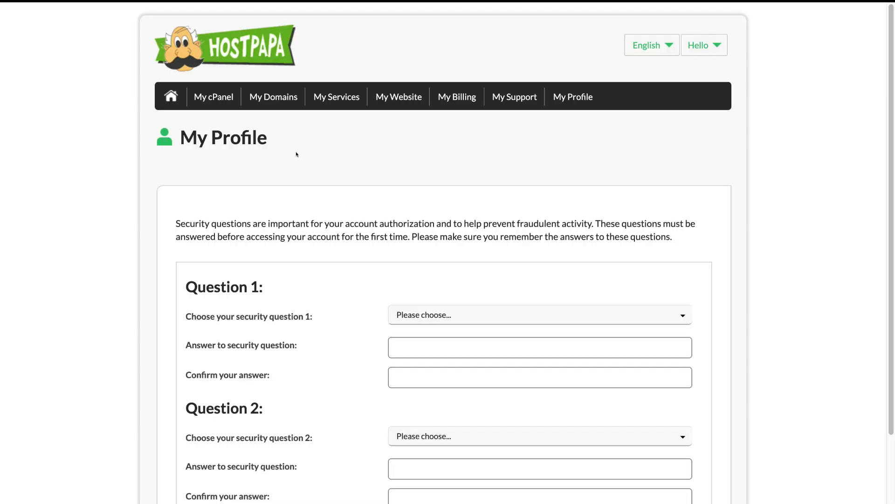
- Choose three security questions, save their confirmed answers, and open the live support chat form
scroll(341, 314, down, 3)
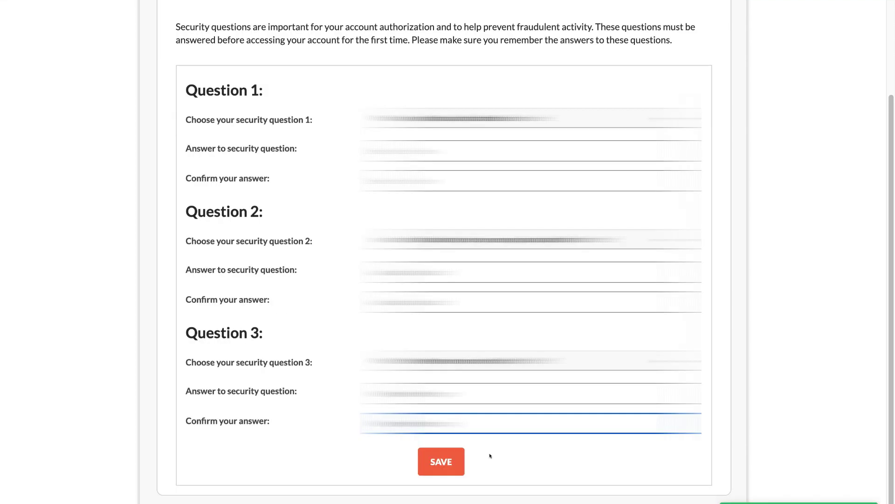
click(450, 462)
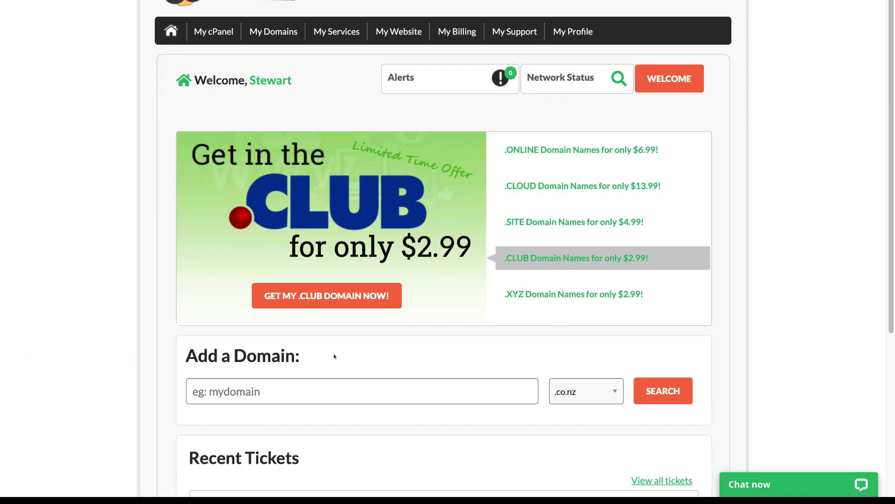
click(789, 488)
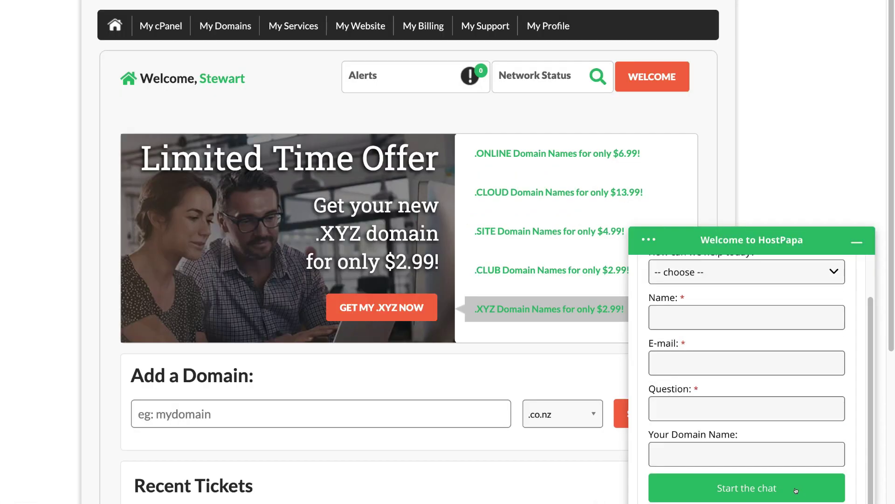
- Open the hosting account's cPanel and start a WordPress installation through the Softaculous Apps Installer
click(170, 24)
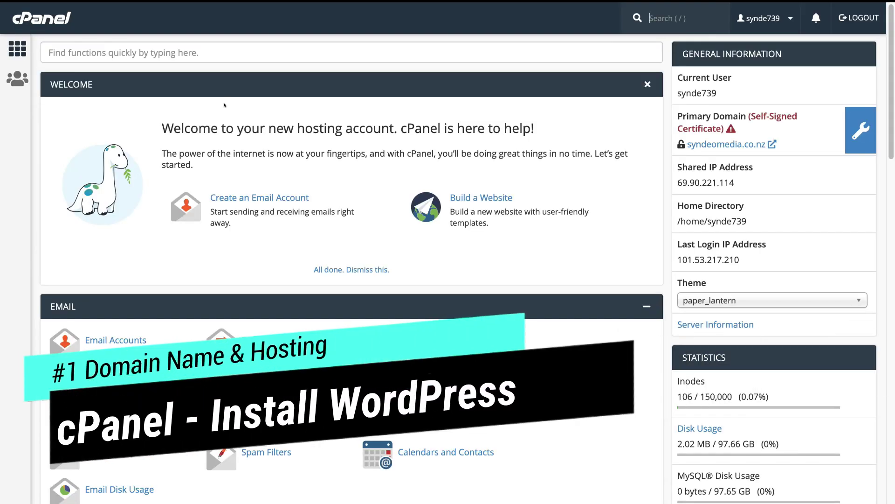
scroll(293, 221, down, 10)
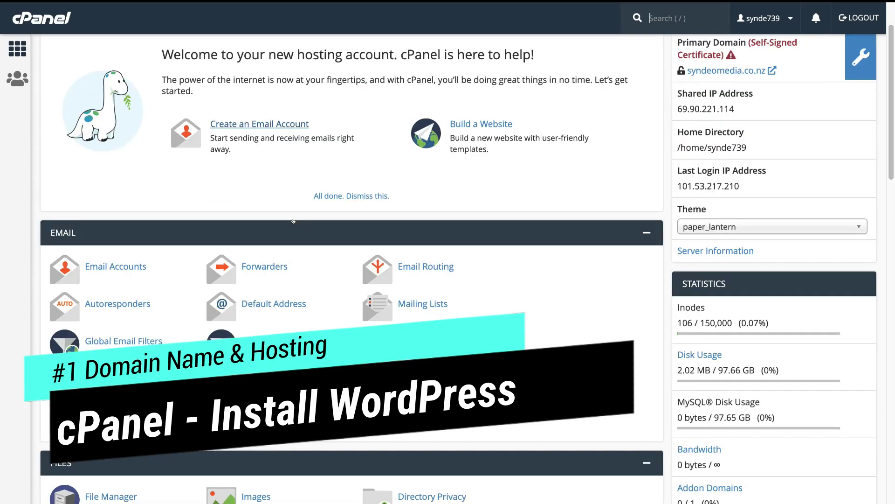
scroll(293, 221, down, 15)
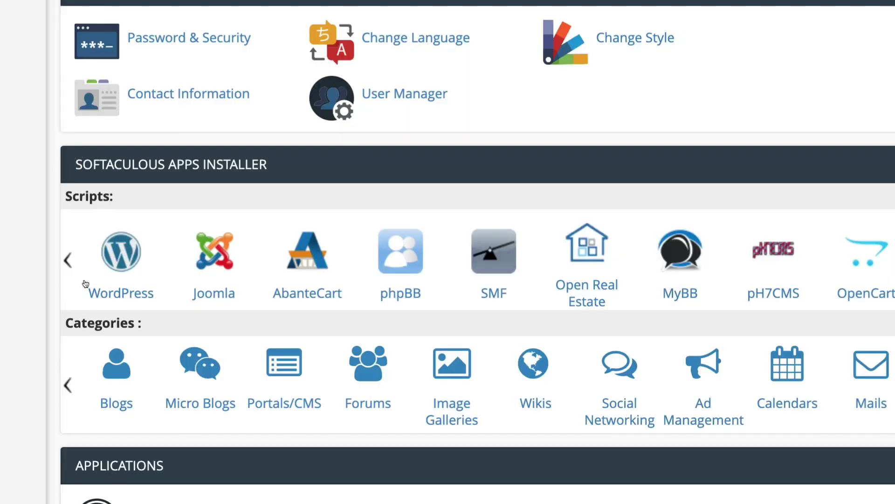
click(112, 289)
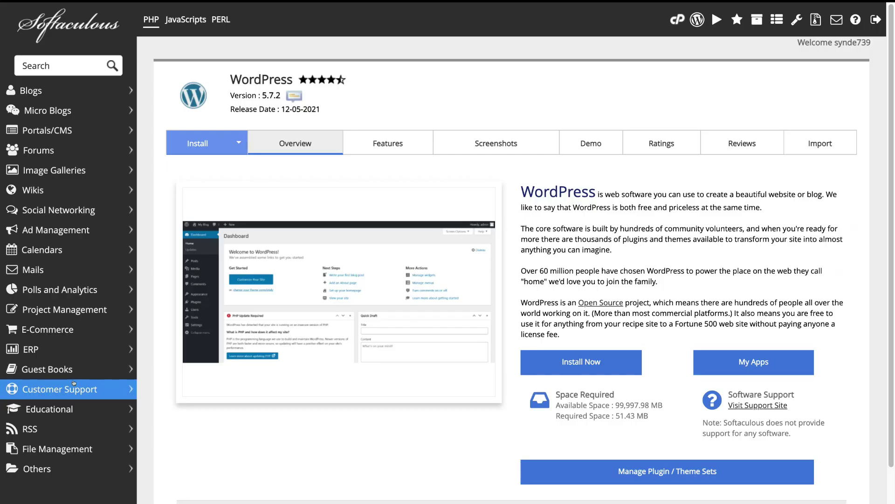
click(549, 363)
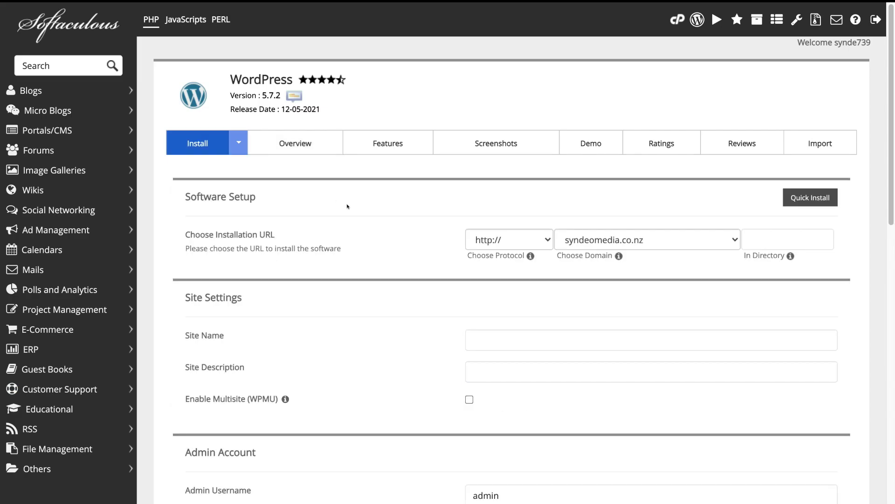
- Set the WordPress site name to "Syndeo Media" and the site description to "Small Business Website"
click(485, 340)
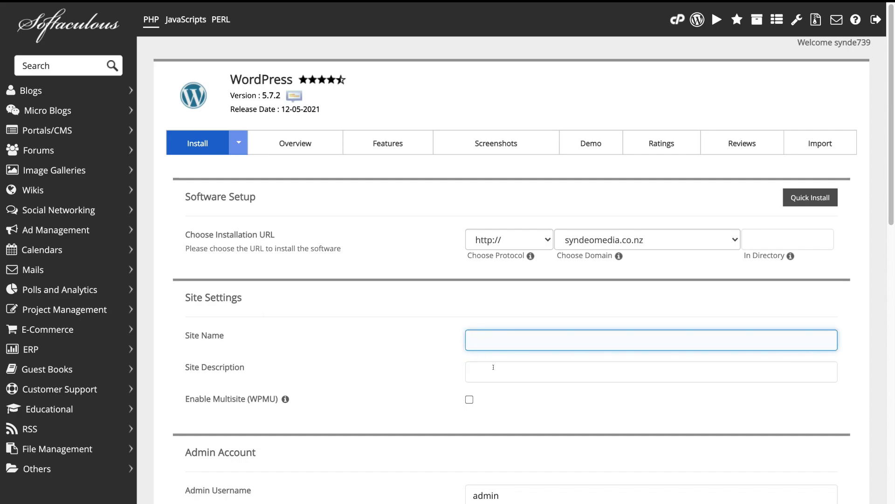
text(Syndeo Media)
click(602, 371)
text(Small Business Website)
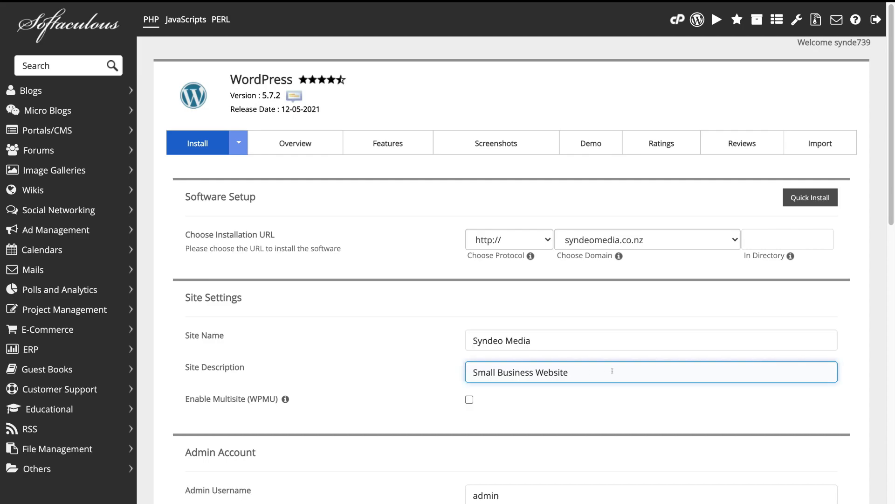
- Fill in the admin email for the WordPress admin account and install WordPress without selecting a theme
scroll(381, 450, down, 7)
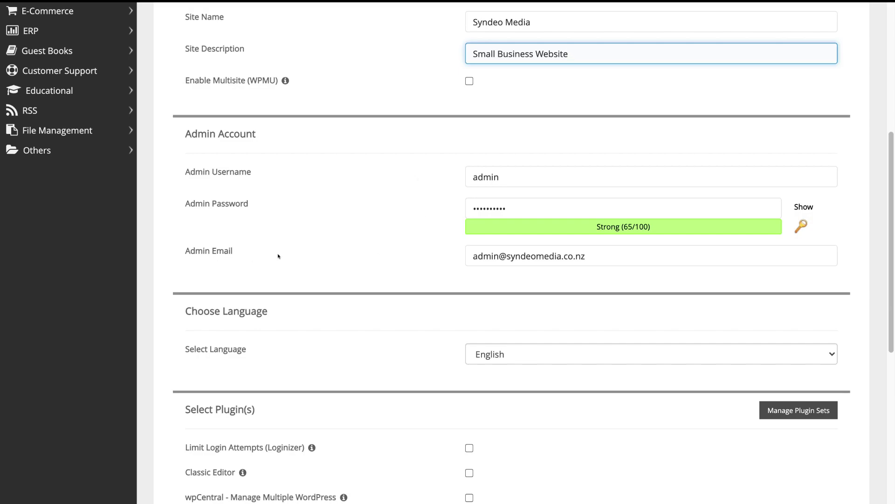
click(482, 251)
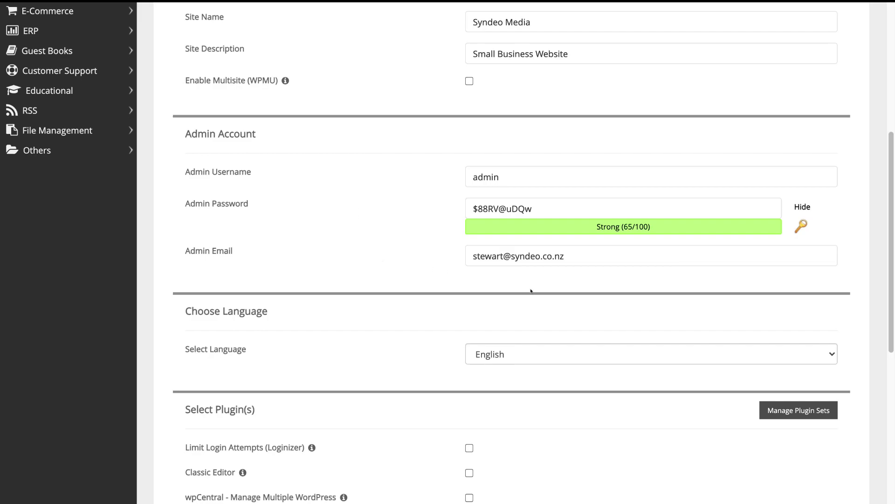
scroll(543, 301, down, 10)
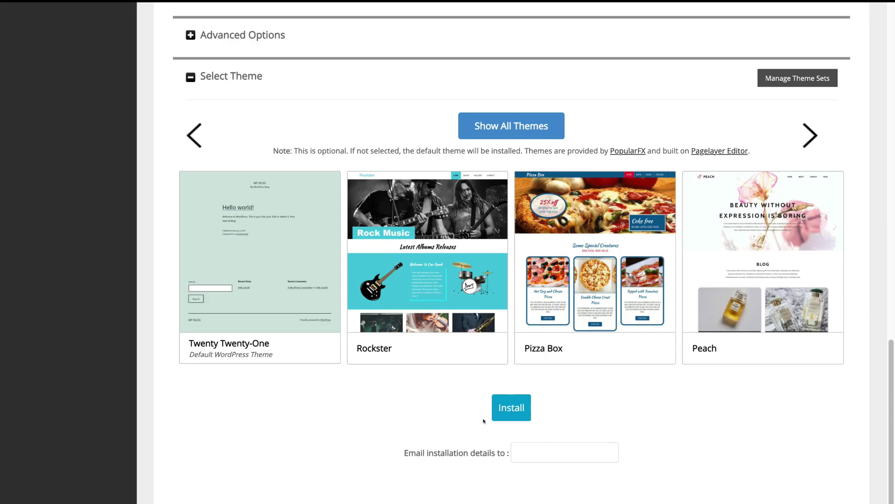
click(515, 410)
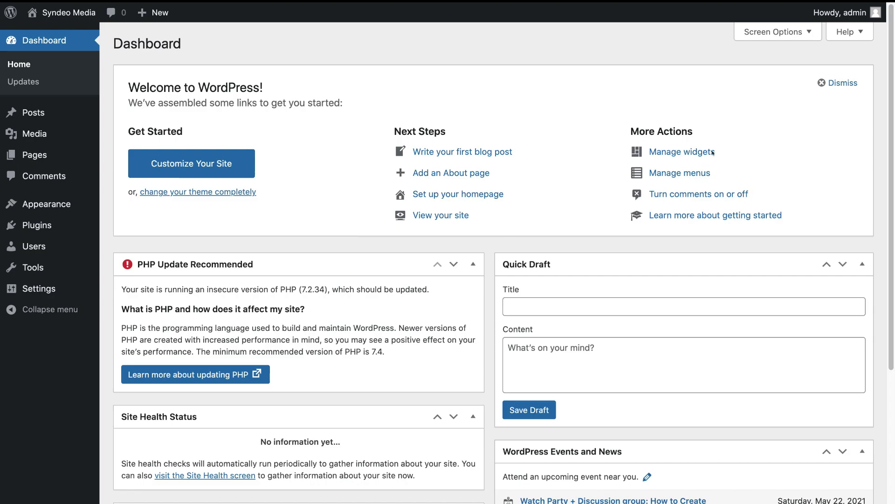
- Log out of the WordPress admin account and open the public Syndeo Media site
mouse_move(846, 13)
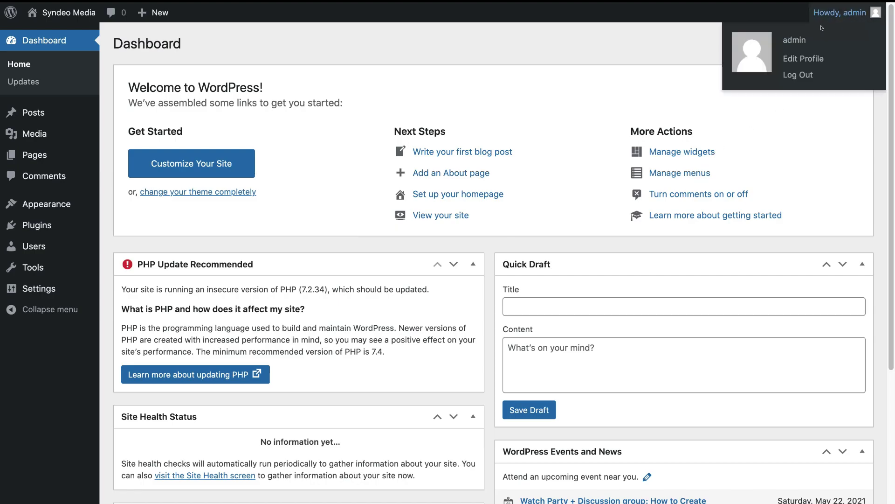
click(799, 74)
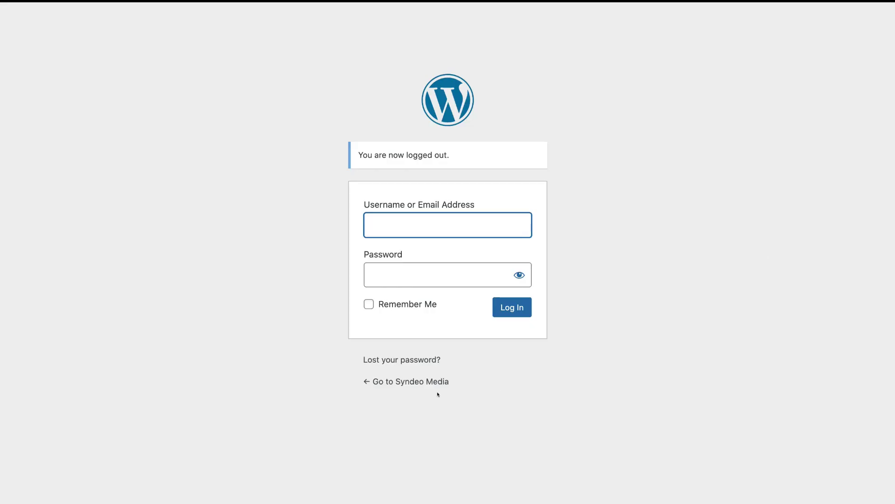
click(410, 381)
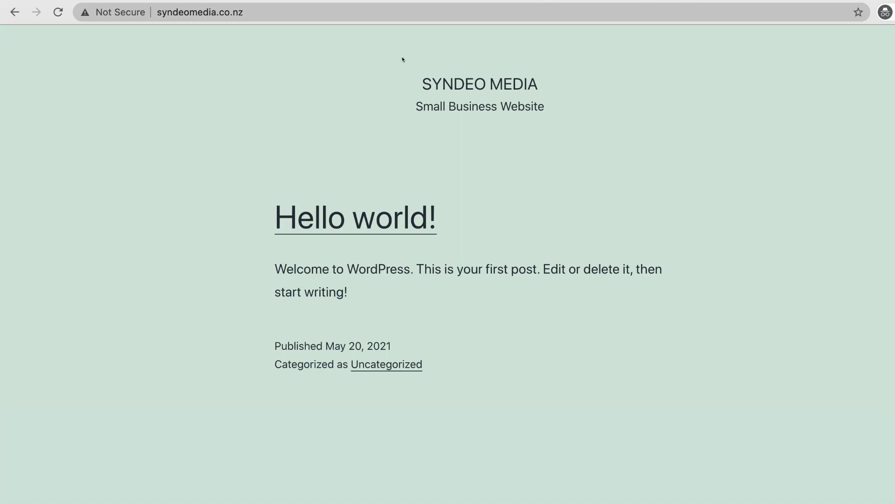
- Go to syndeomedia.co.nz/wp-admin and log in to WordPress with the admin username and account password
click(322, 12)
click(322, 12)
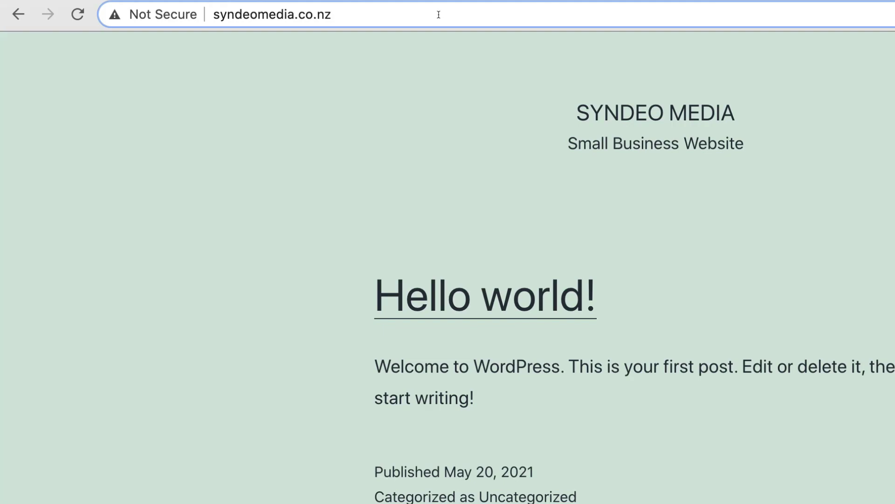
text(/wp-admin)
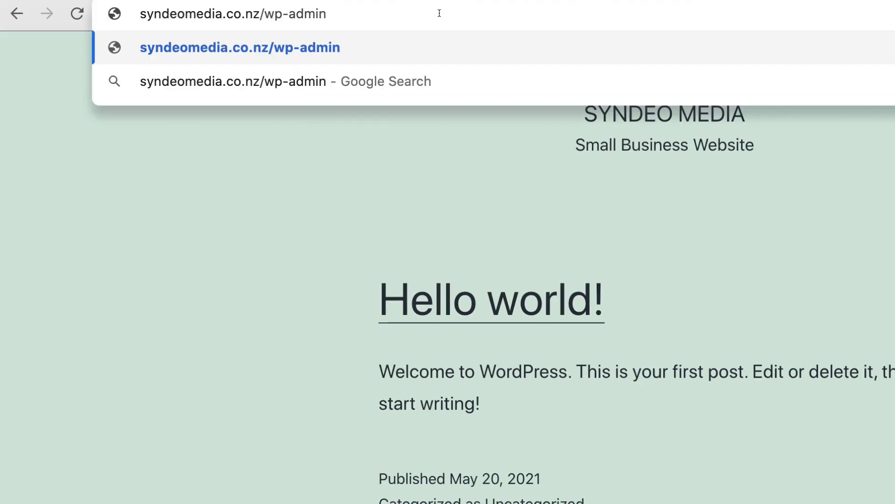
key(Return)
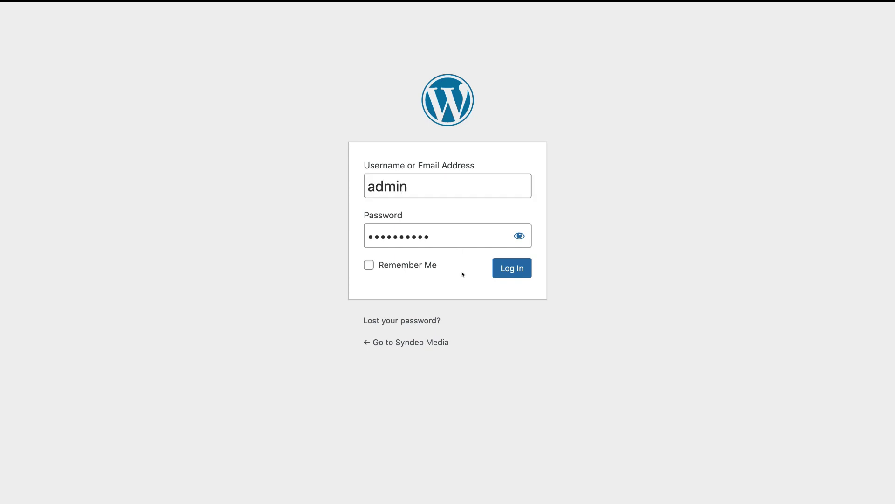
click(507, 273)
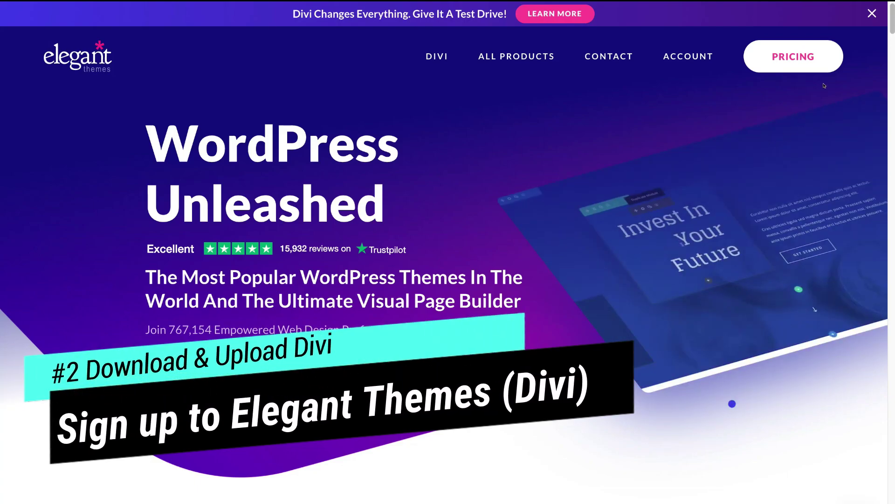
- Open the Elegant Themes pricing and sign up for the Lifetime Access plan
click(793, 56)
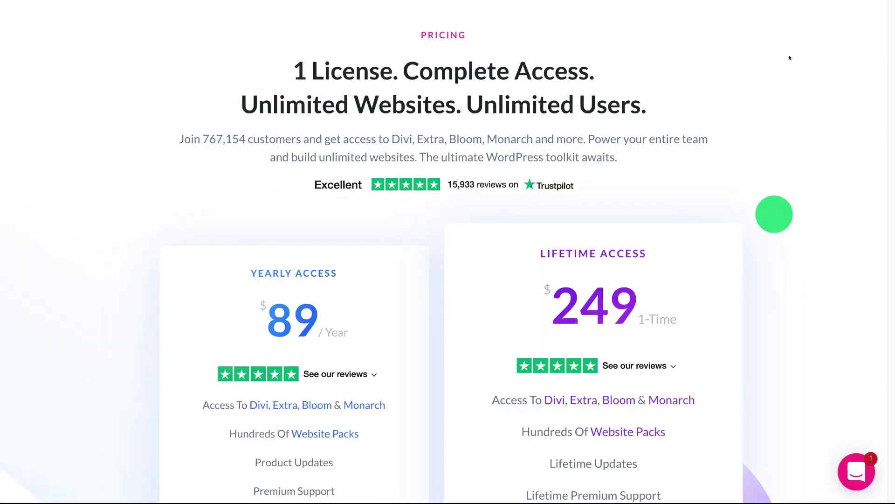
scroll(829, 188, down, 4)
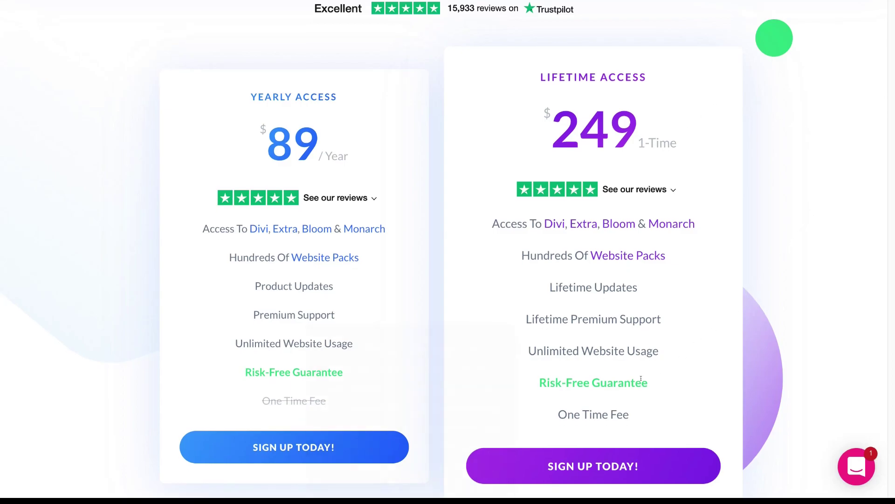
click(660, 457)
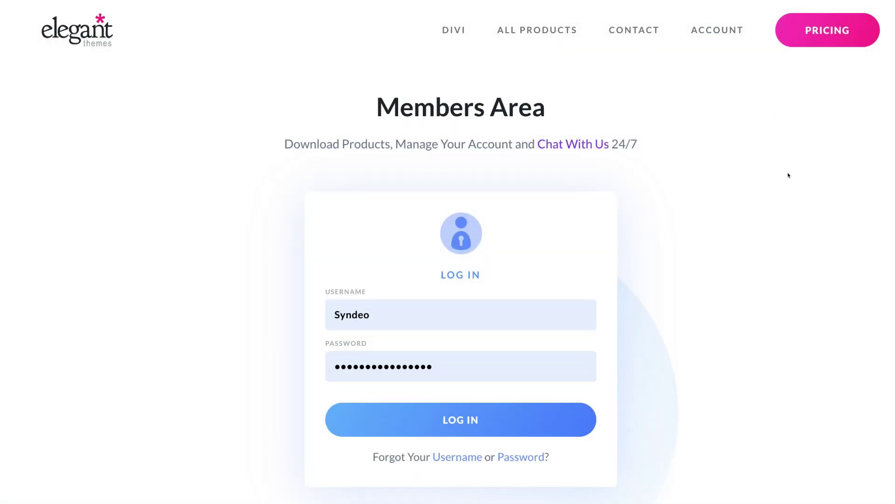
- Log in to the Elegant Themes members area with the account username and password and download the Divi theme
click(497, 418)
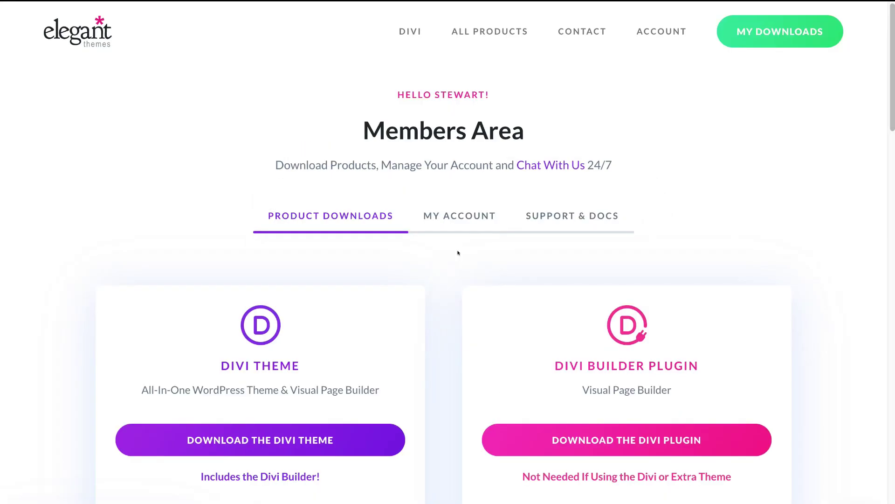
click(357, 441)
scroll(348, 406, down, 1)
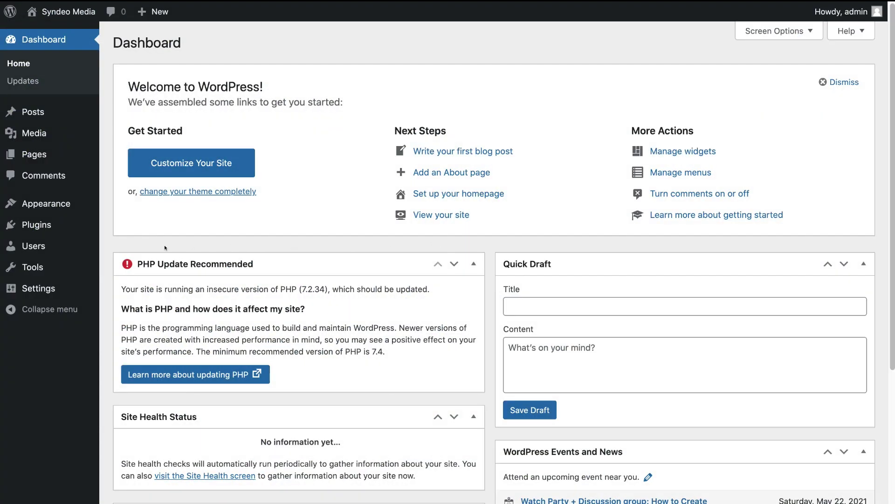
- Upload Divi.zip from the Downloads folder as a new WordPress theme, install it and activate it
mouse_move(36, 205)
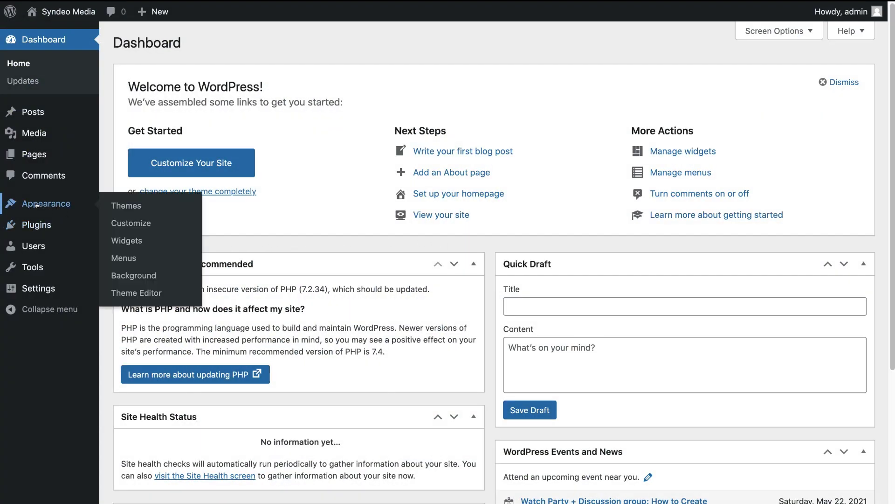
click(115, 205)
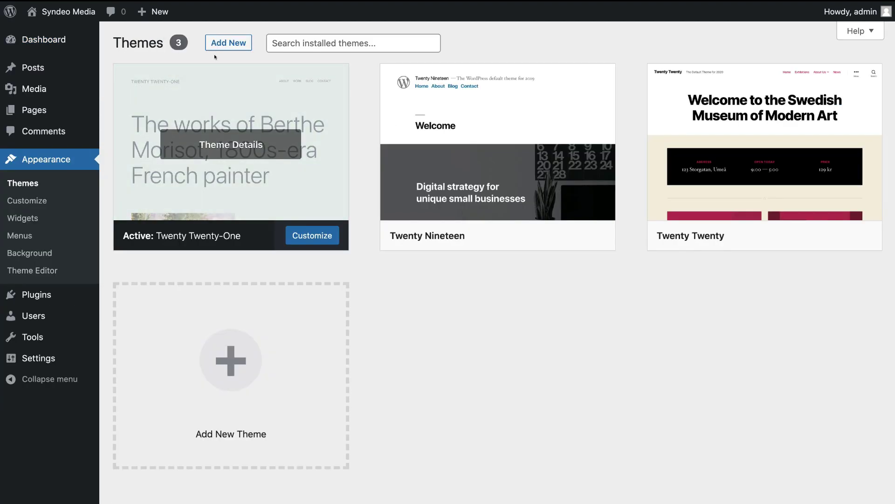
click(226, 43)
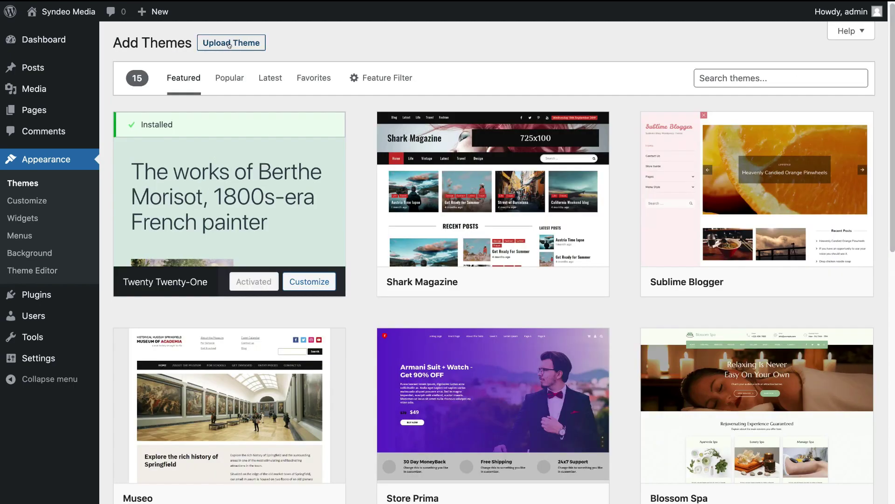
click(229, 45)
click(383, 157)
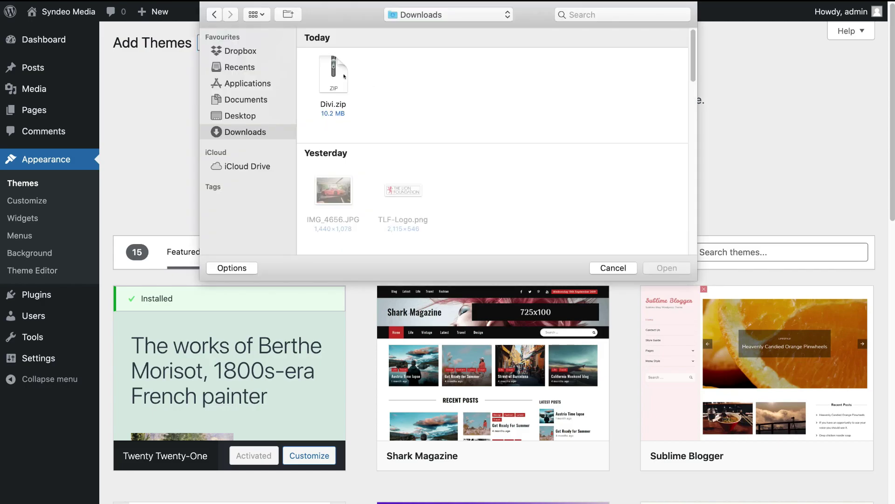
click(344, 76)
click(653, 265)
click(586, 158)
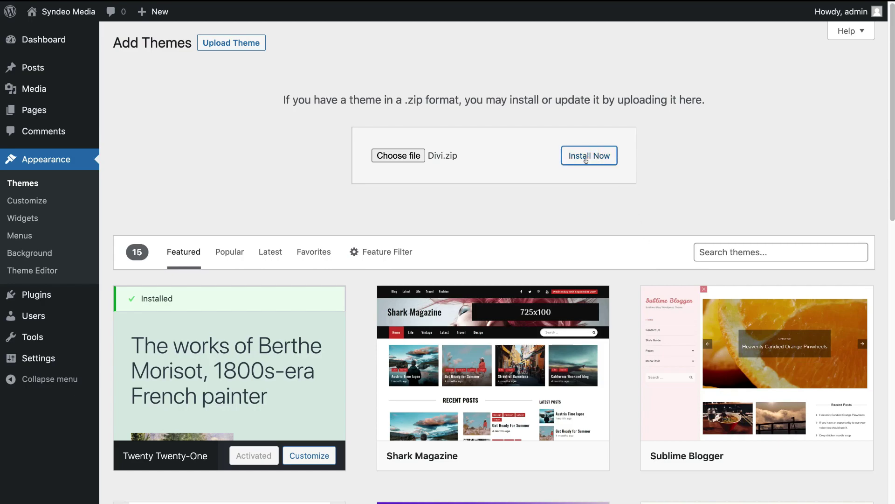
click(586, 157)
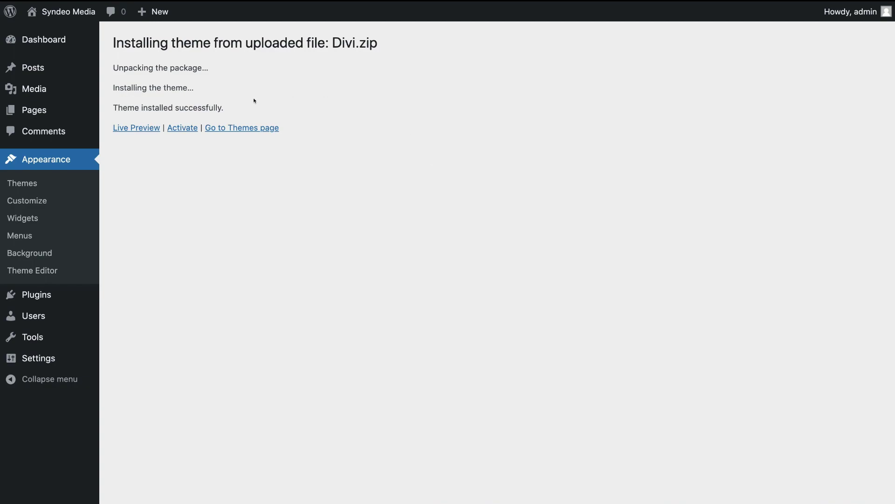
click(183, 130)
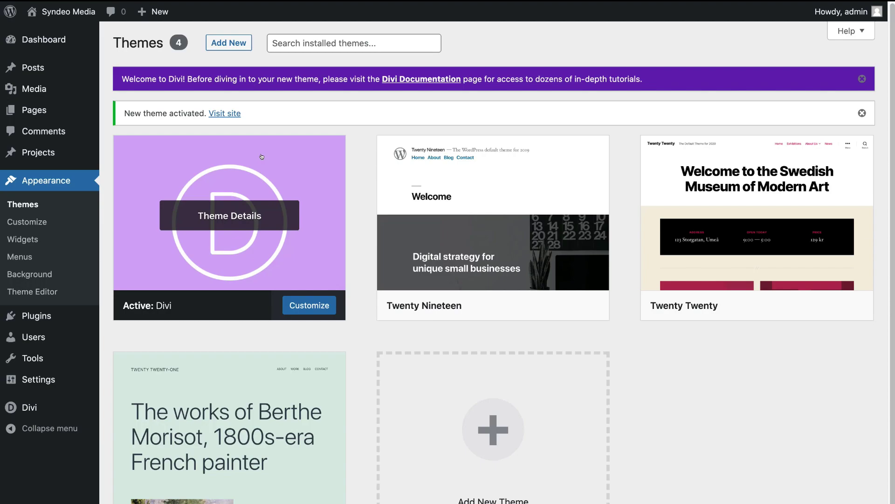
- Copy the API key from the Elegant Themes account and save it with the account username in Divi's update options
click(47, 401)
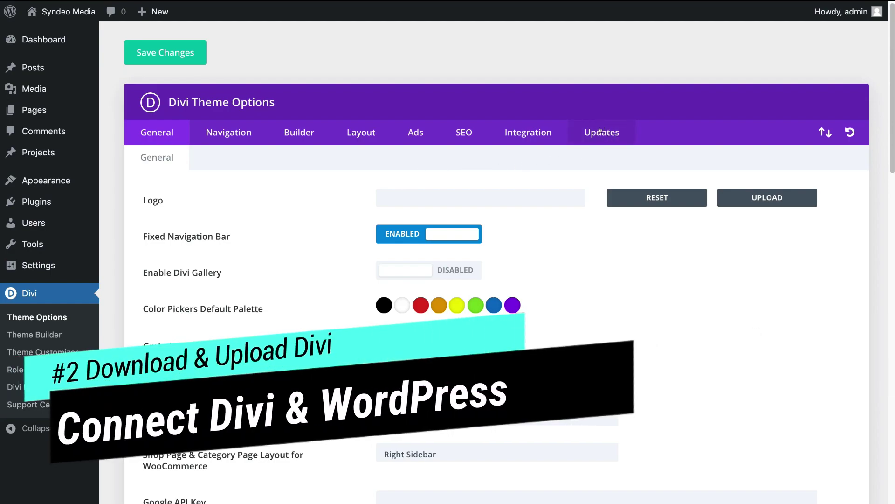
click(600, 131)
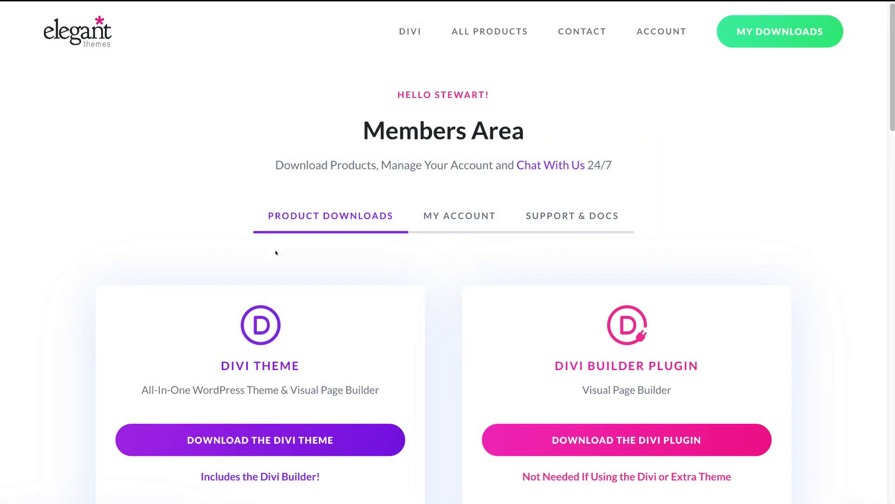
click(449, 219)
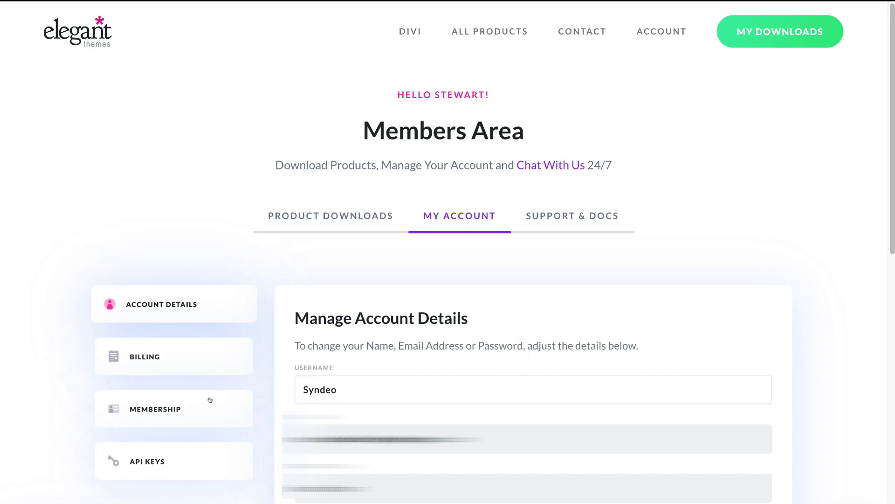
click(179, 462)
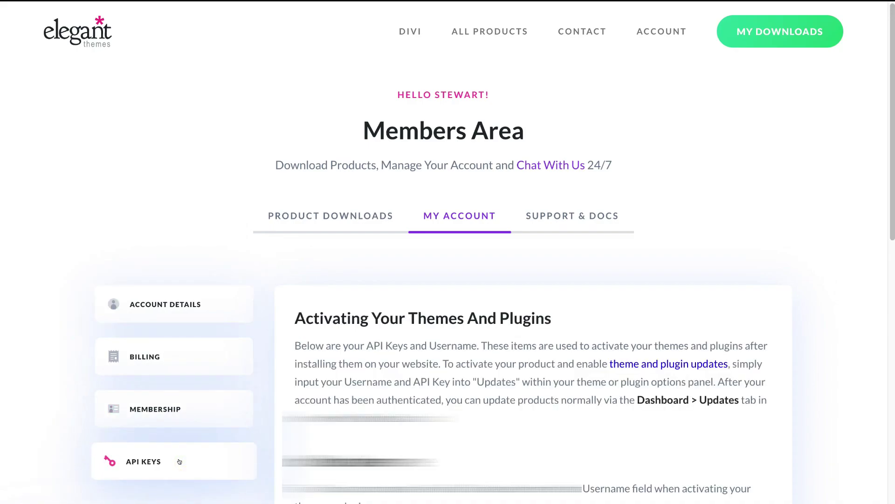
scroll(179, 462, down, 6)
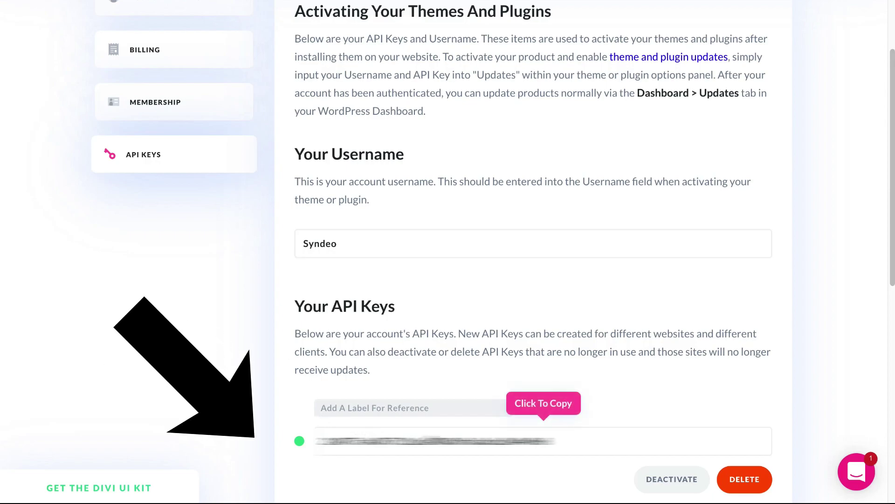
click(434, 441)
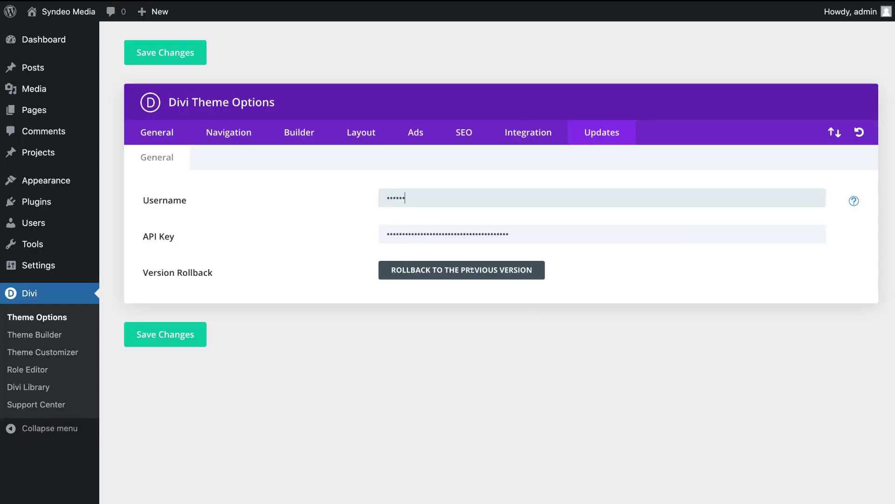
click(188, 336)
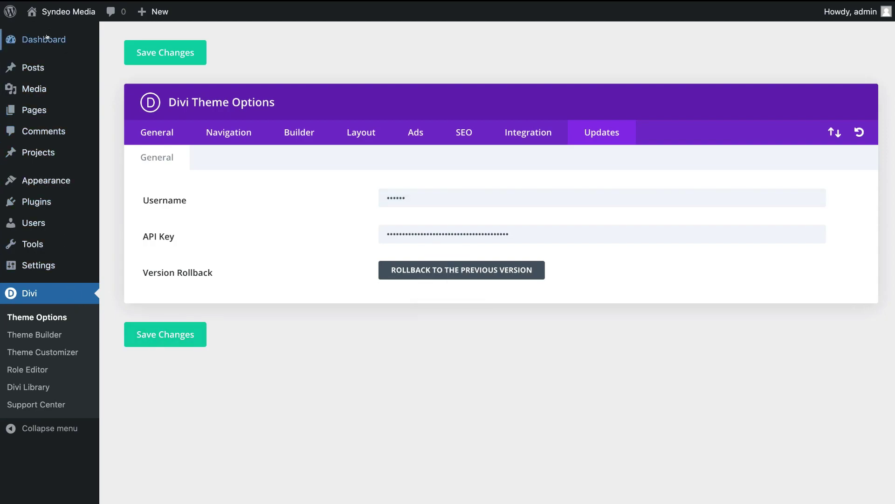
- Return to the WordPress dashboard and visit the site to view it with the Divi theme
mouse_move(74, 35)
click(73, 36)
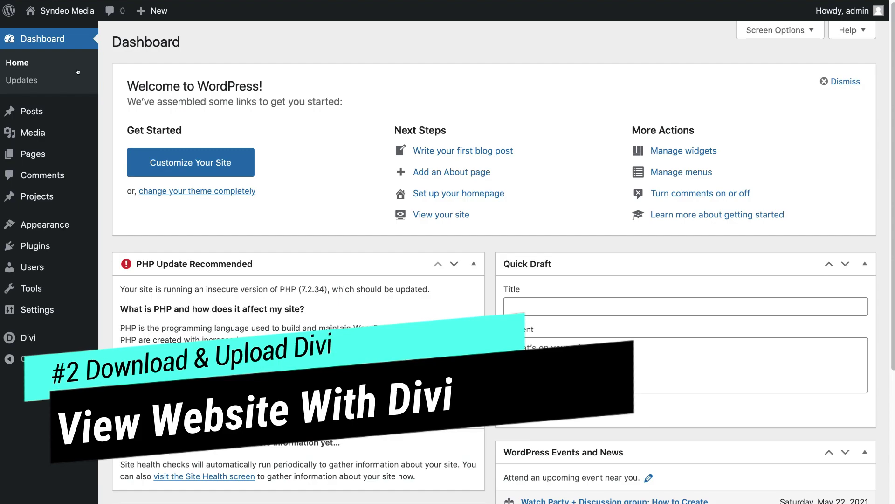
mouse_move(73, 12)
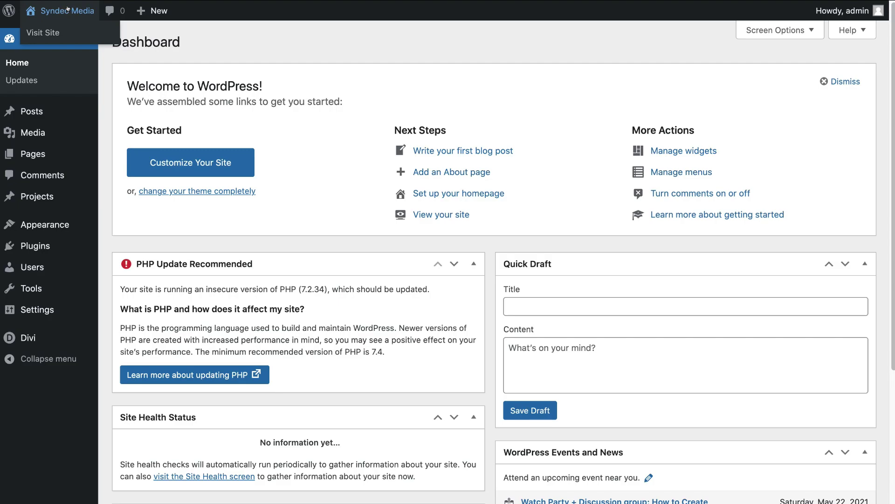
click(74, 33)
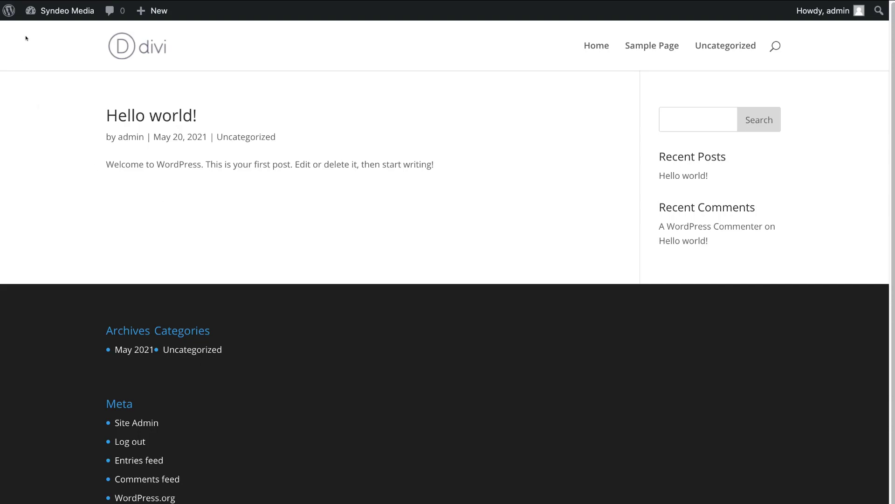
mouse_move(42, 12)
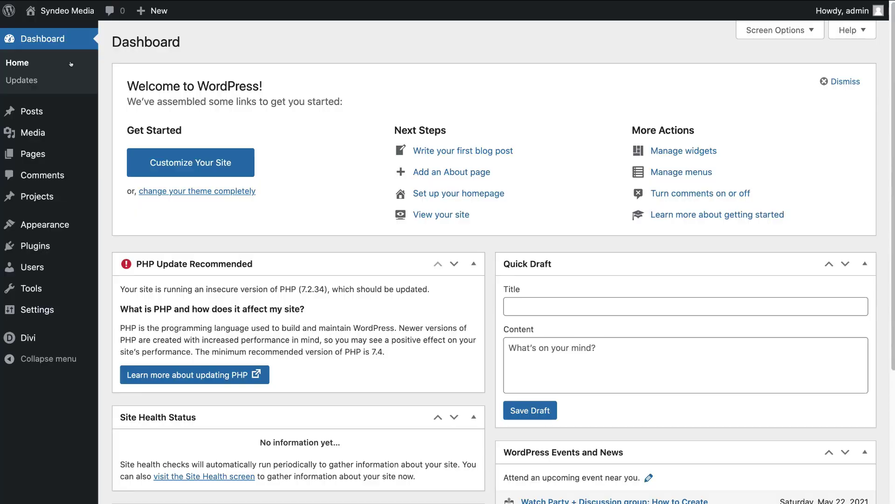
- Add a new page titled "Home" to the site and publish it
mouse_move(55, 149)
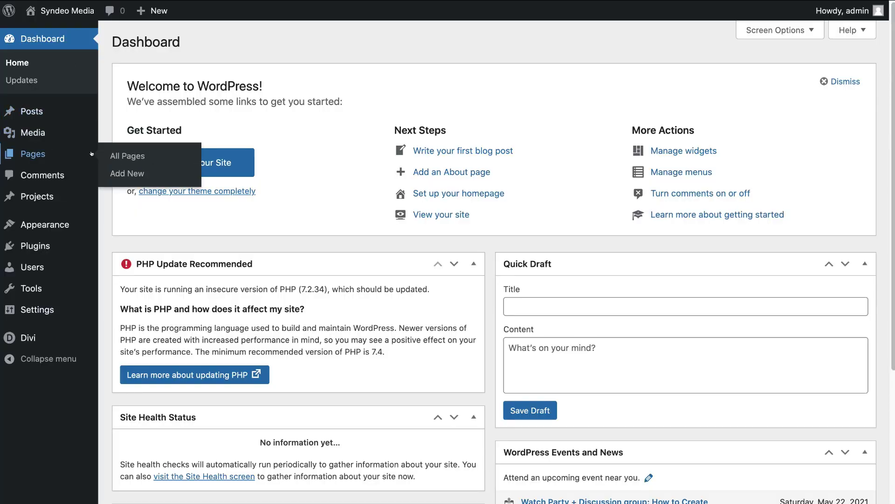
click(121, 157)
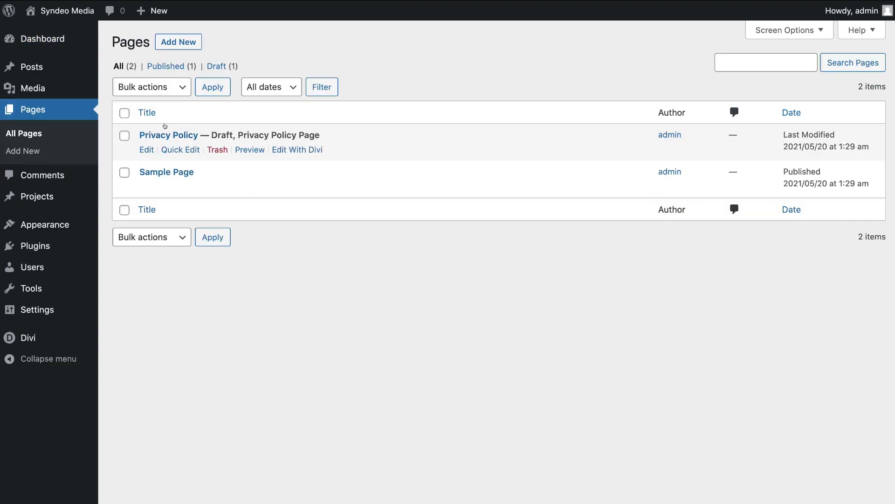
click(173, 41)
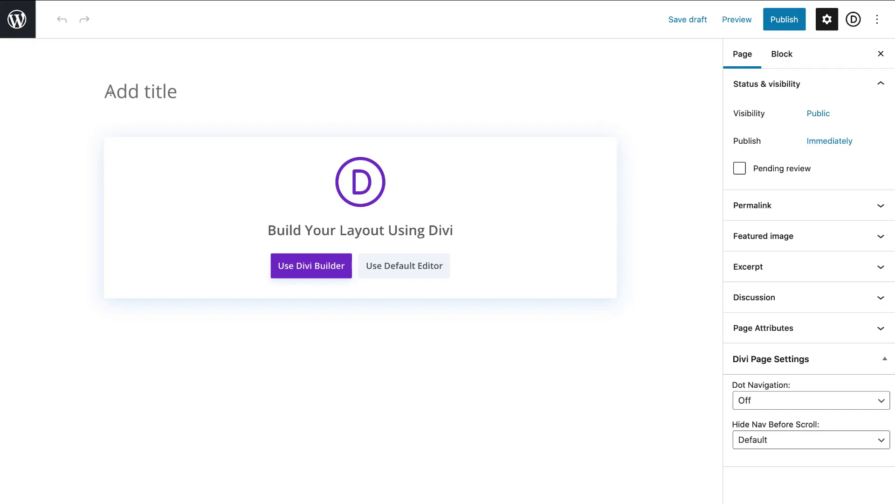
text(Home)
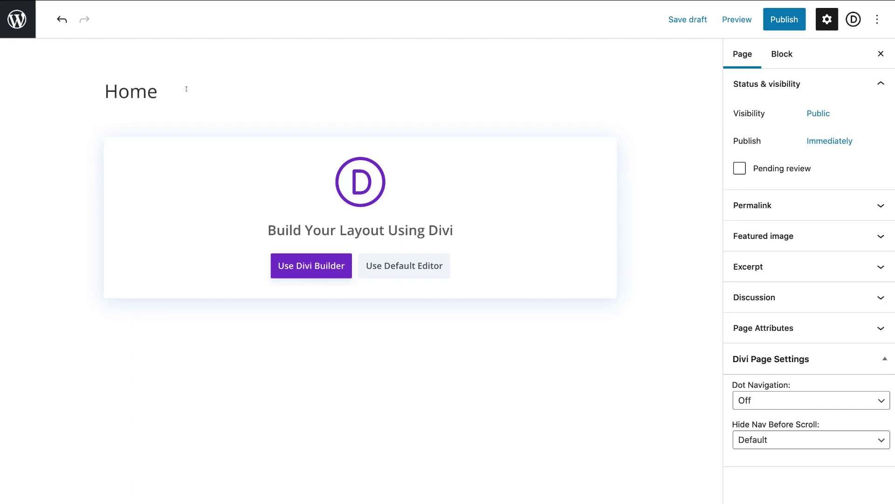
click(782, 21)
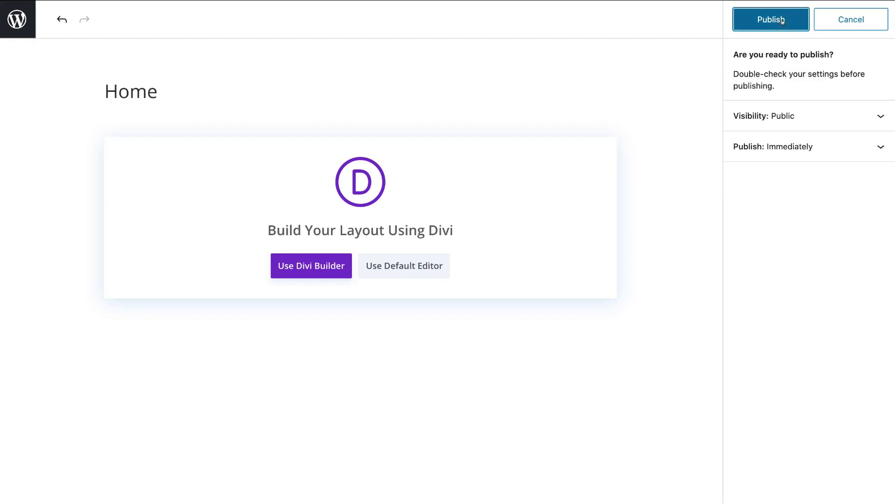
click(783, 21)
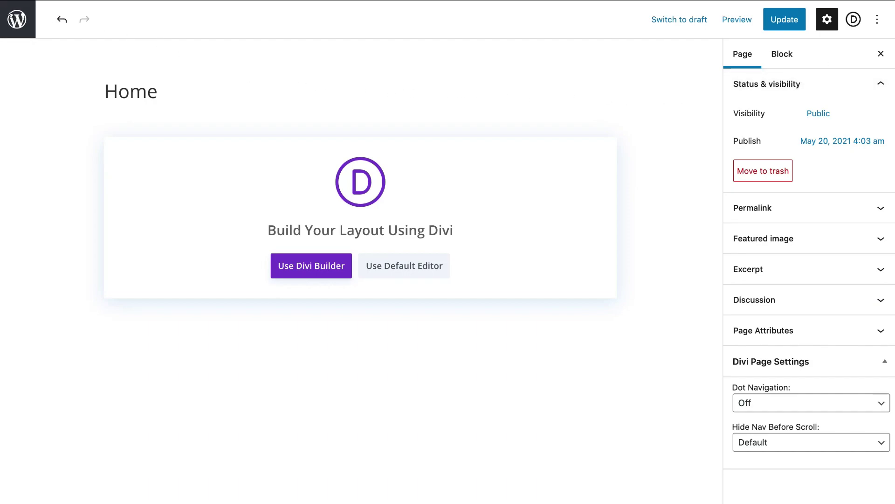
- Return to the page list, add a new page titled "Services" and publish it
click(10, 21)
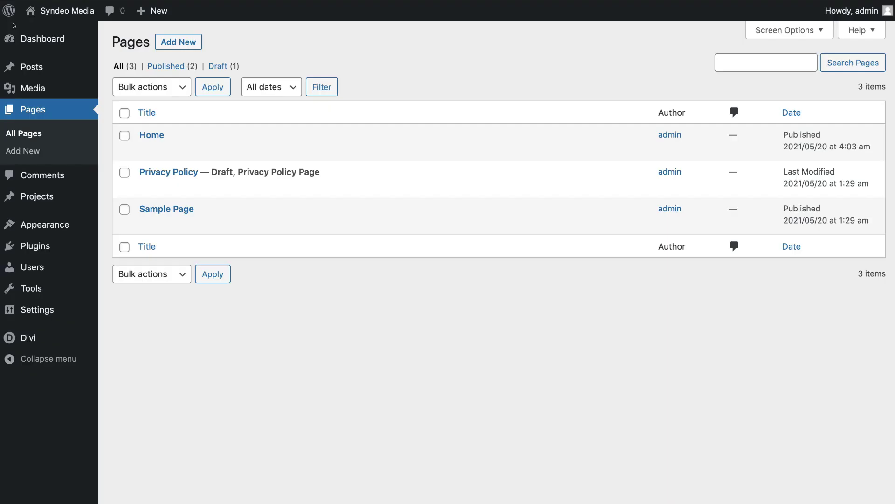
click(169, 42)
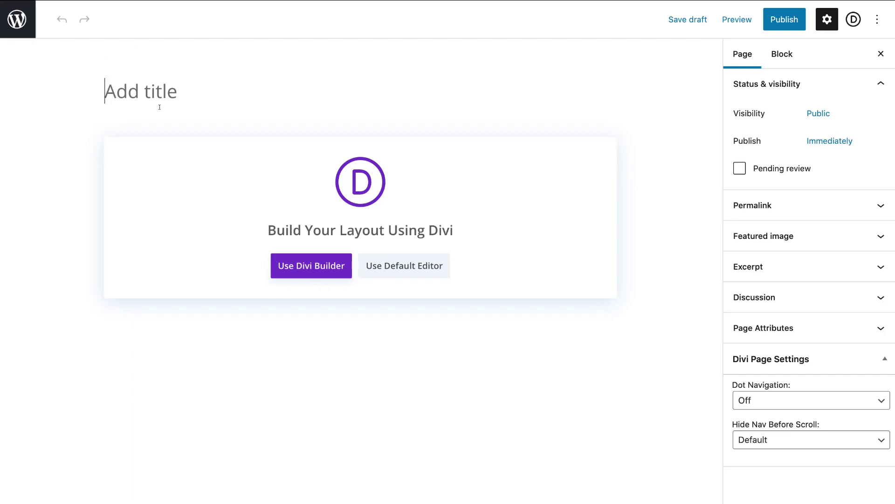
text(Services)
click(779, 20)
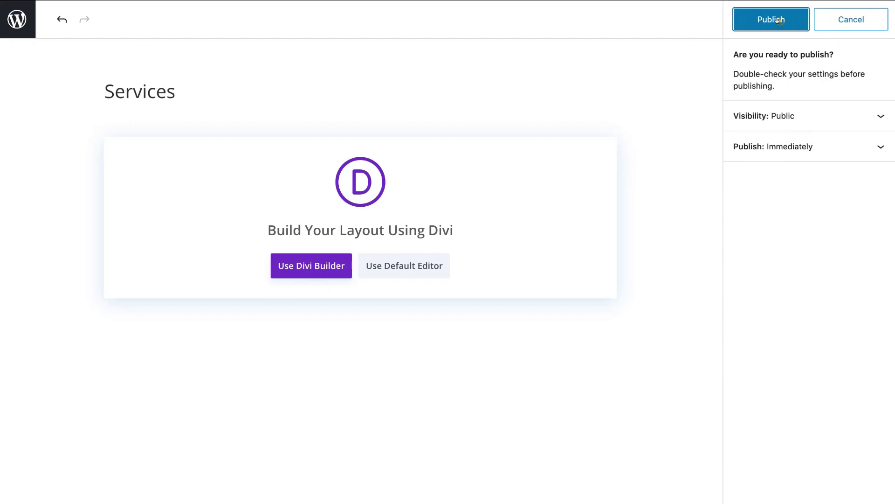
click(780, 21)
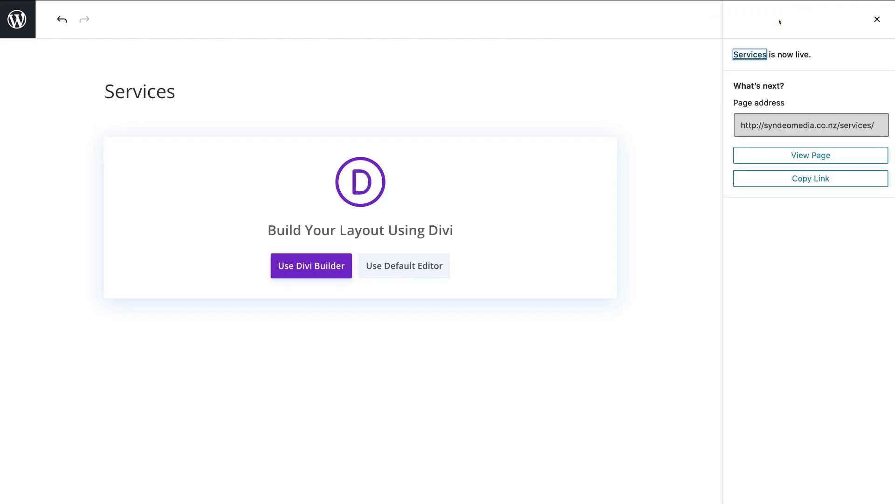
- Return to the page list, add a new page titled "About" and publish it
click(13, 27)
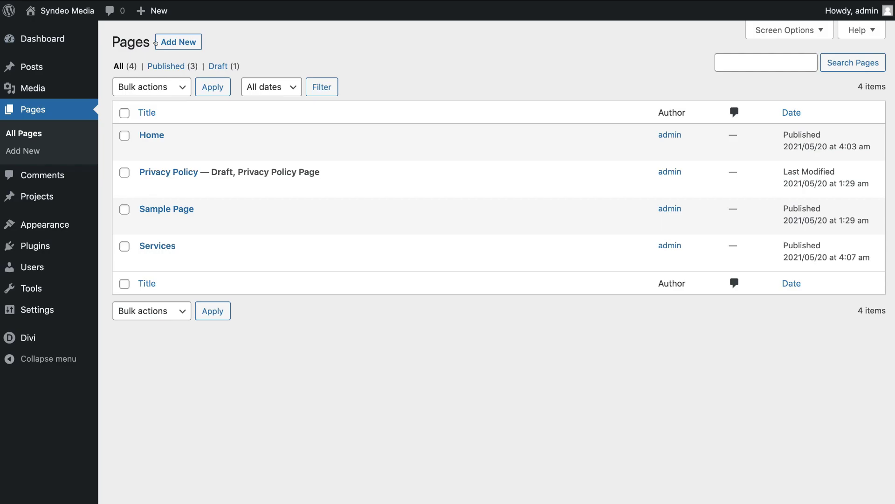
click(170, 42)
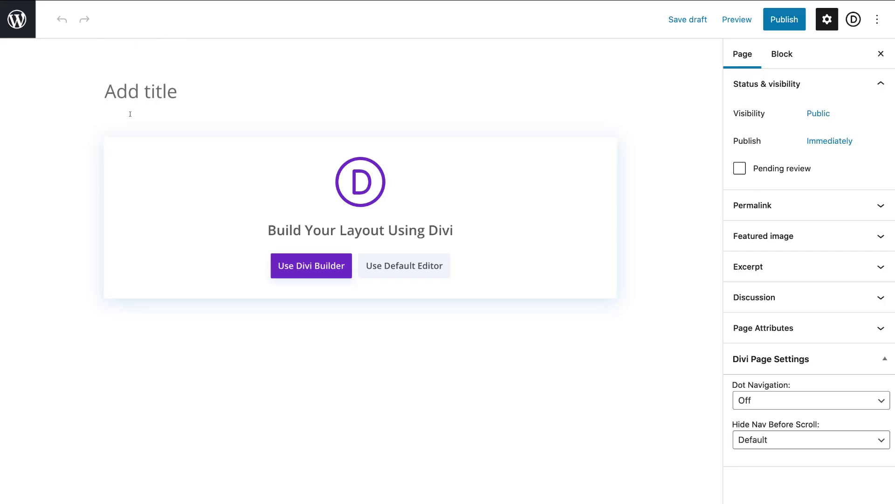
text(About)
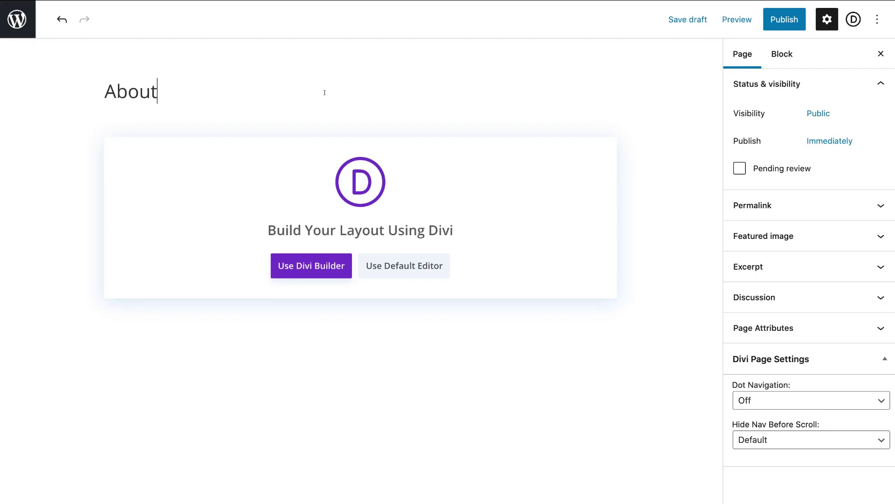
click(782, 20)
click(782, 20)
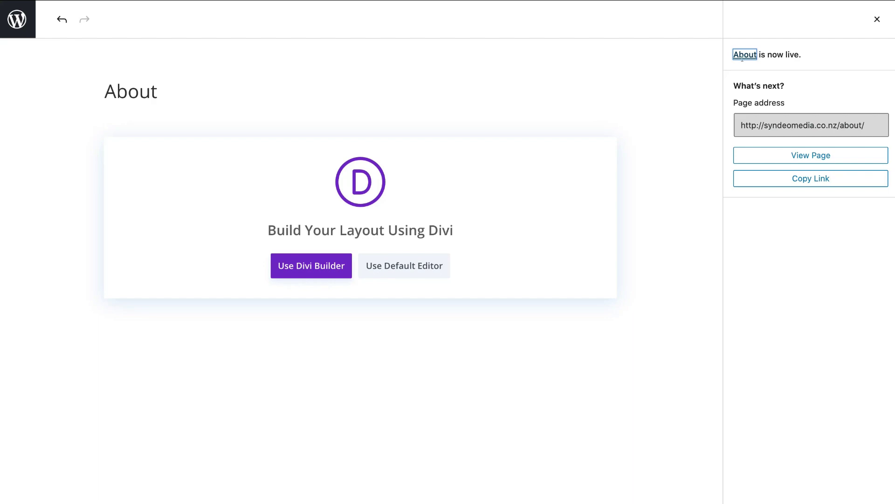
- Return to the page list, add a new page titled "Contact" and publish it
click(18, 19)
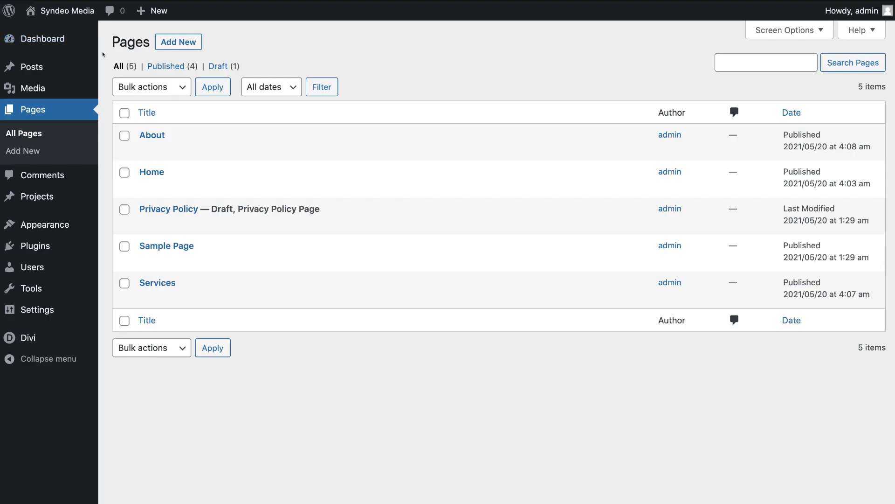
click(175, 43)
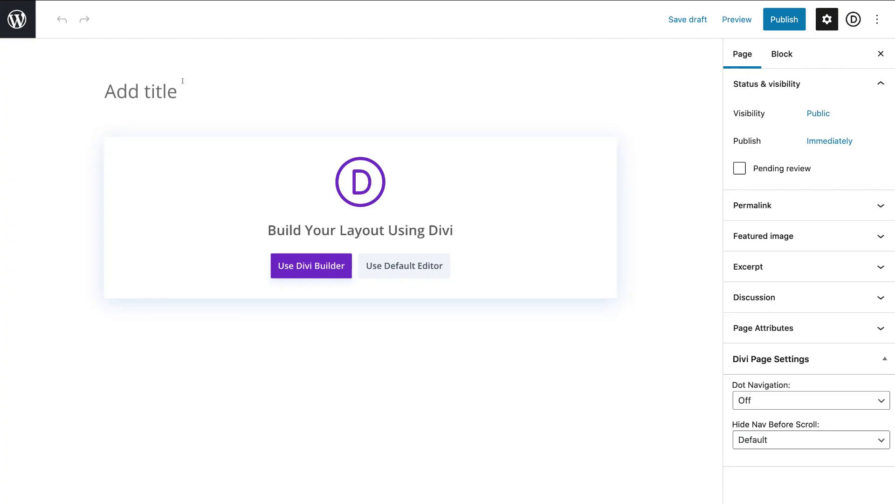
text(Contact)
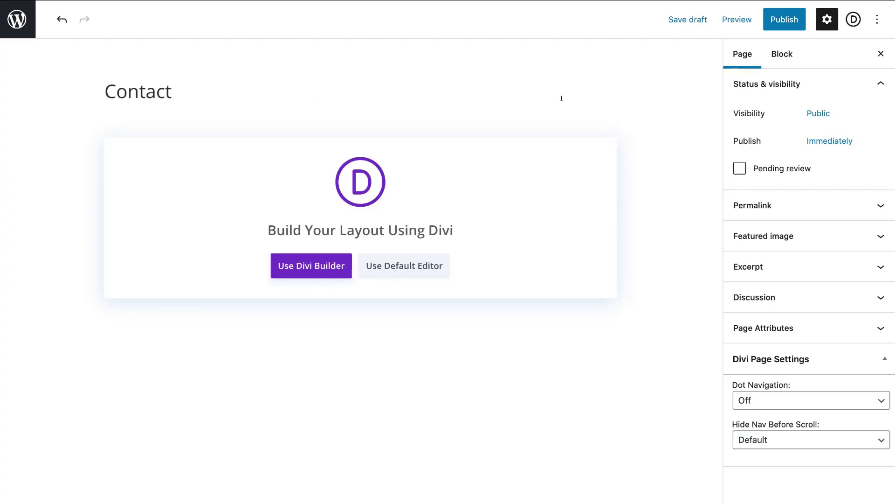
click(770, 22)
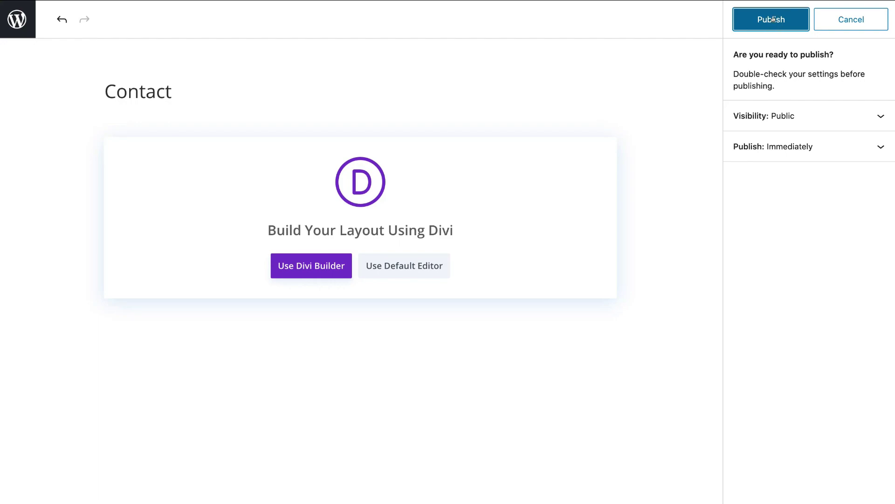
click(772, 21)
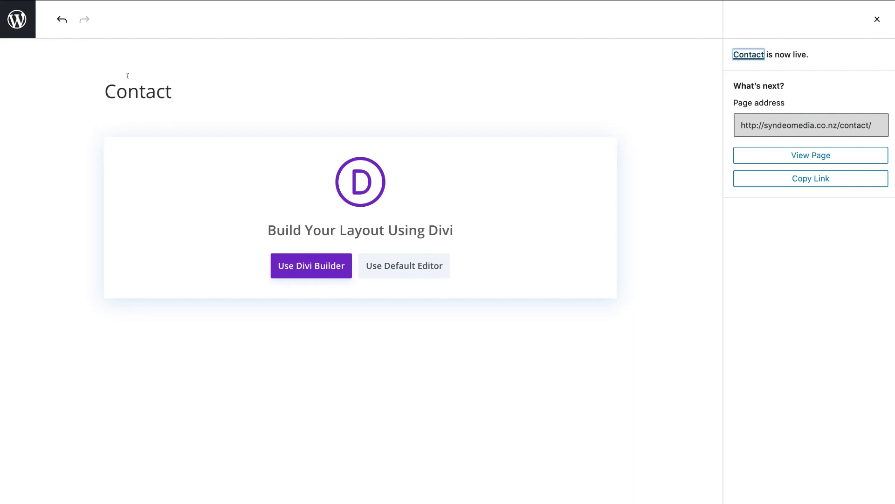
- Return to the page list and move the default Privacy Policy and Sample Page pages to the trash together
click(9, 24)
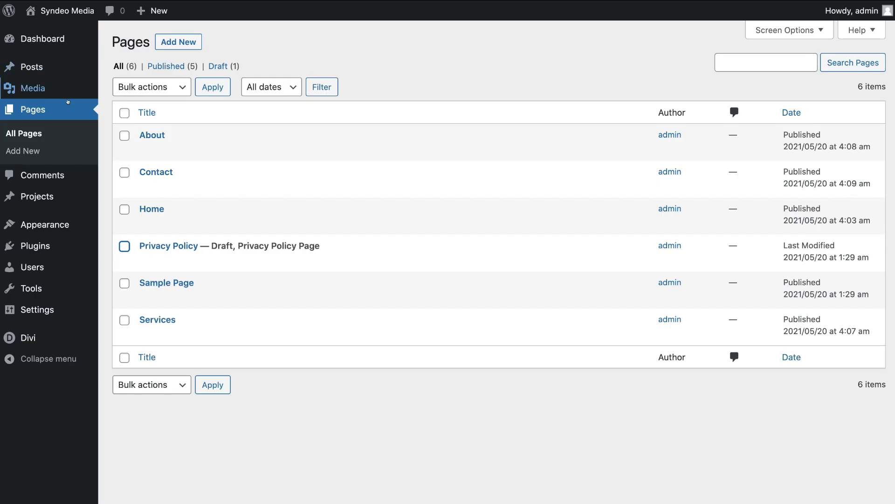
mouse_move(188, 166)
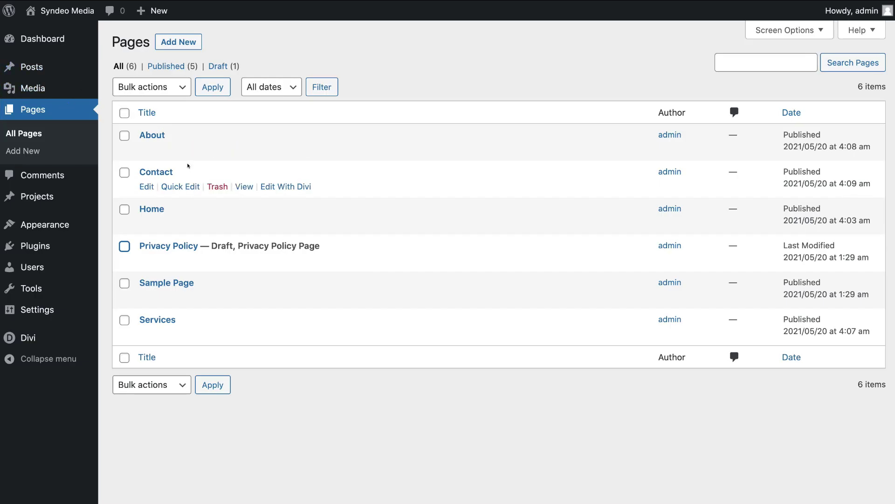
mouse_move(206, 311)
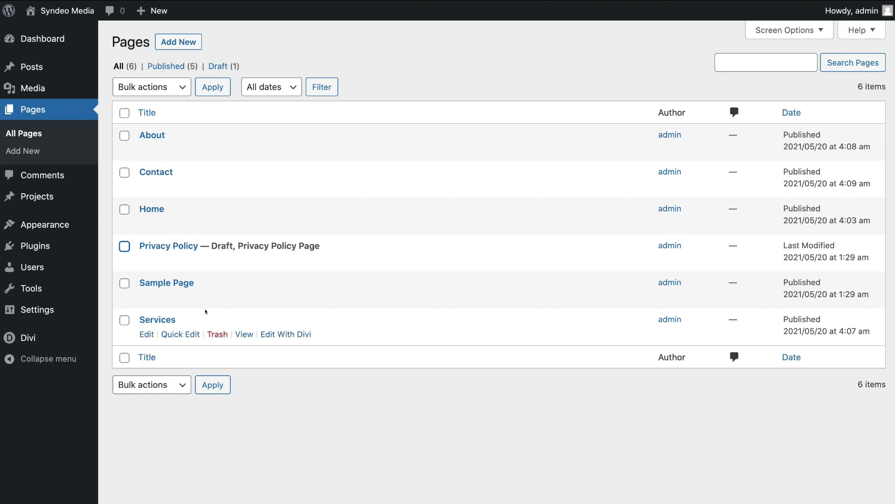
mouse_move(165, 247)
mouse_move(165, 280)
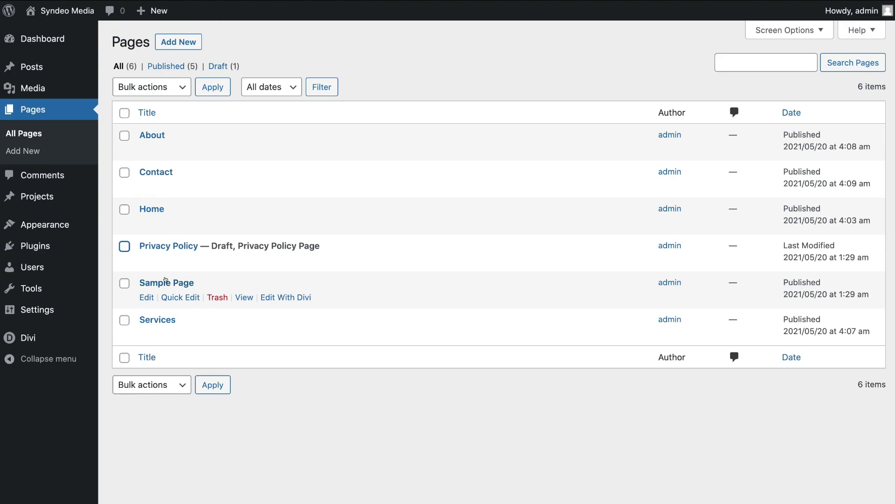
click(124, 283)
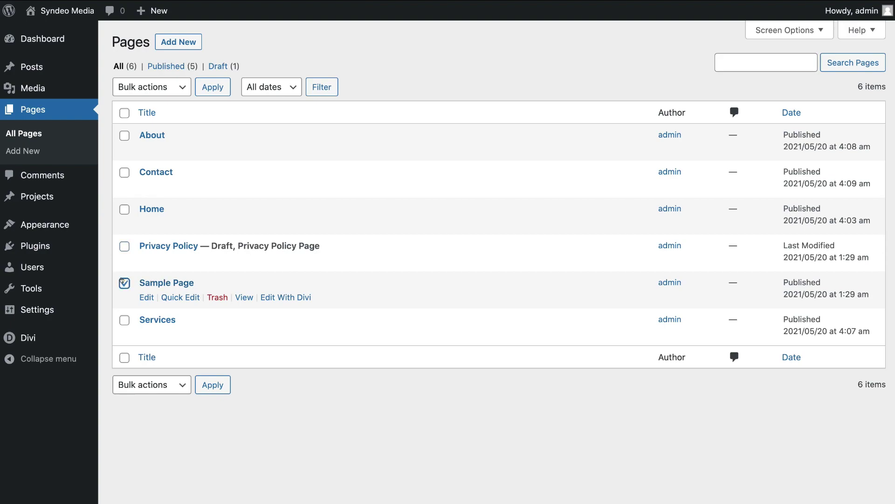
click(123, 247)
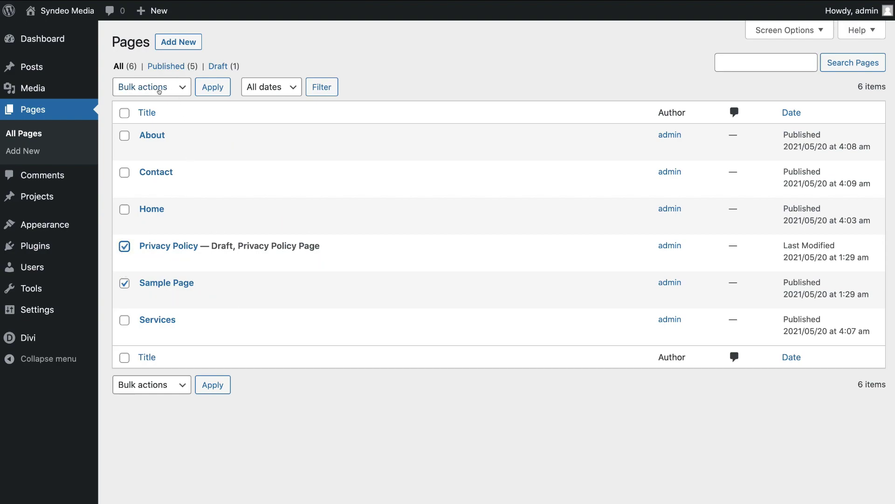
click(175, 85)
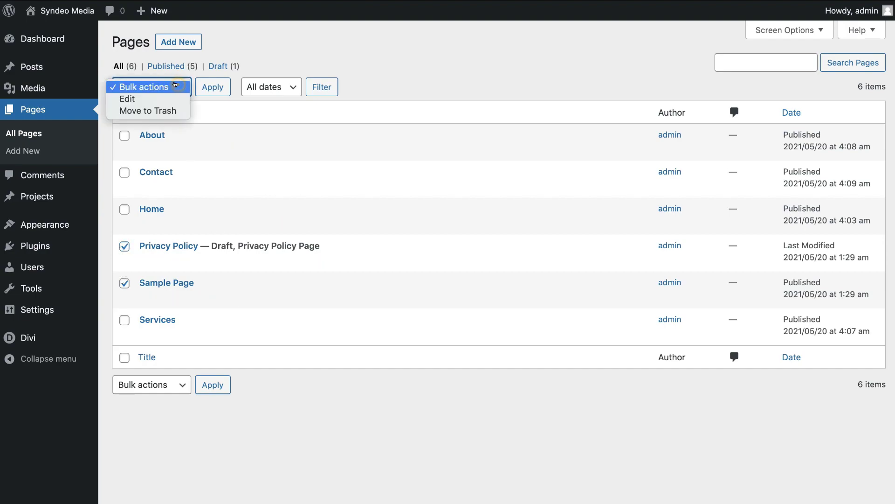
click(167, 110)
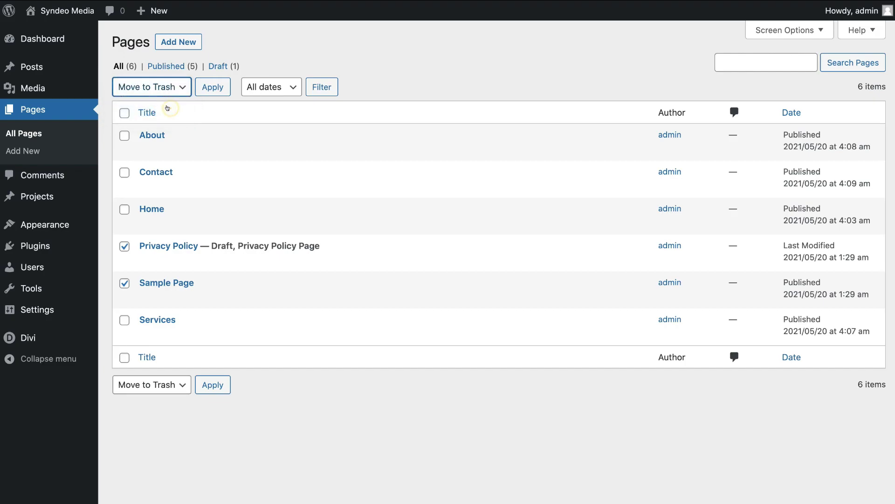
click(212, 87)
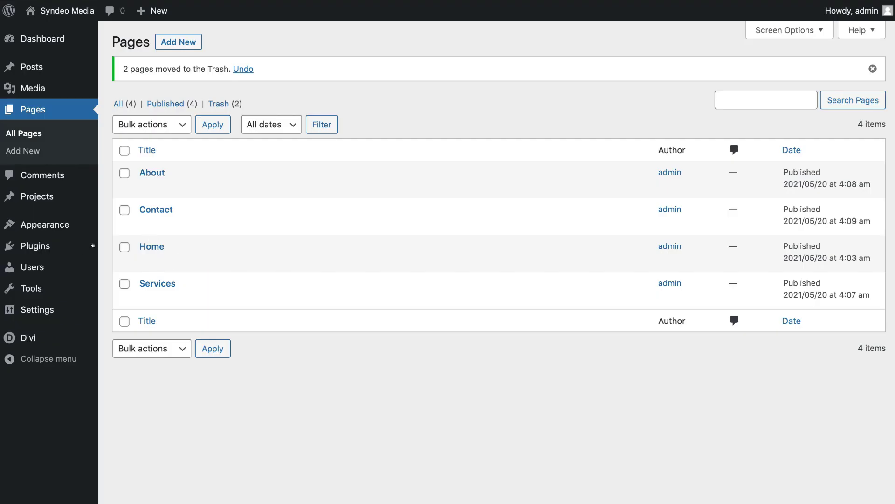
- In the reading settings, make the homepage display a static page, choose Home as the homepage and save the changes
mouse_move(46, 310)
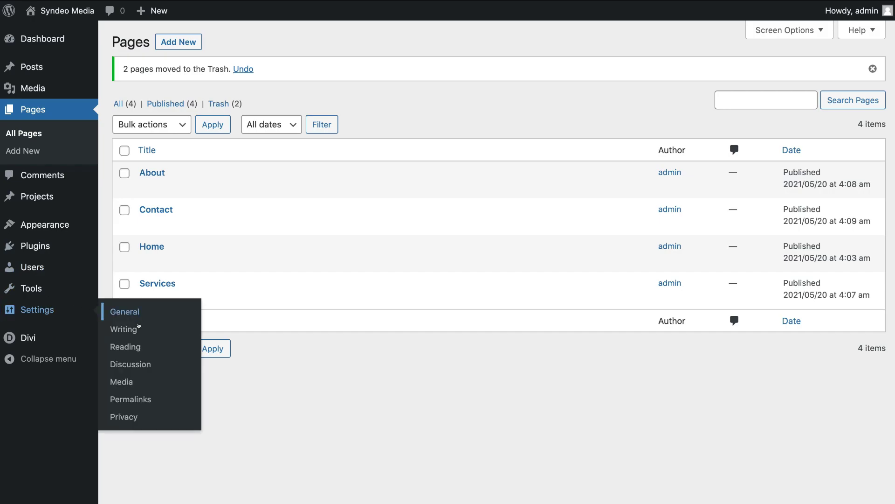
click(155, 345)
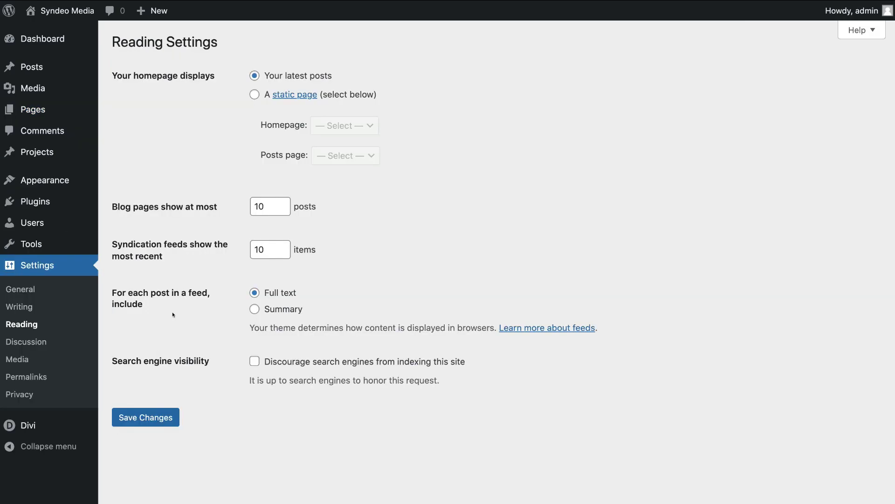
click(252, 95)
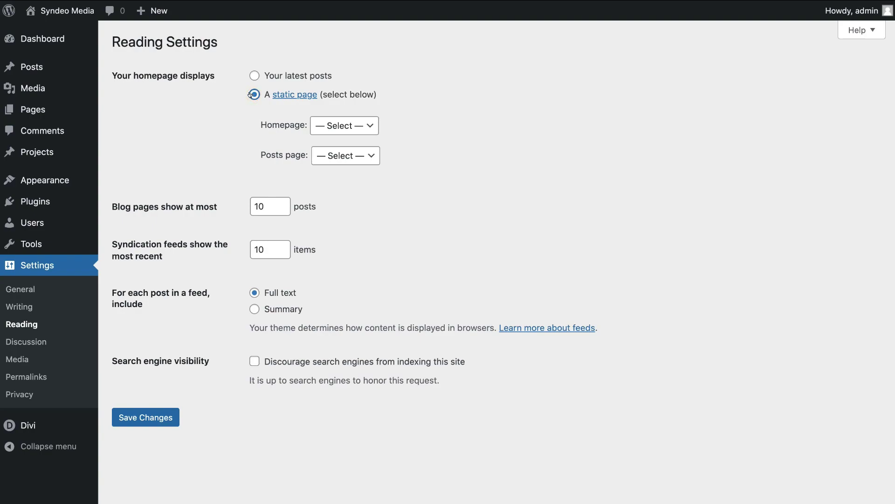
click(368, 131)
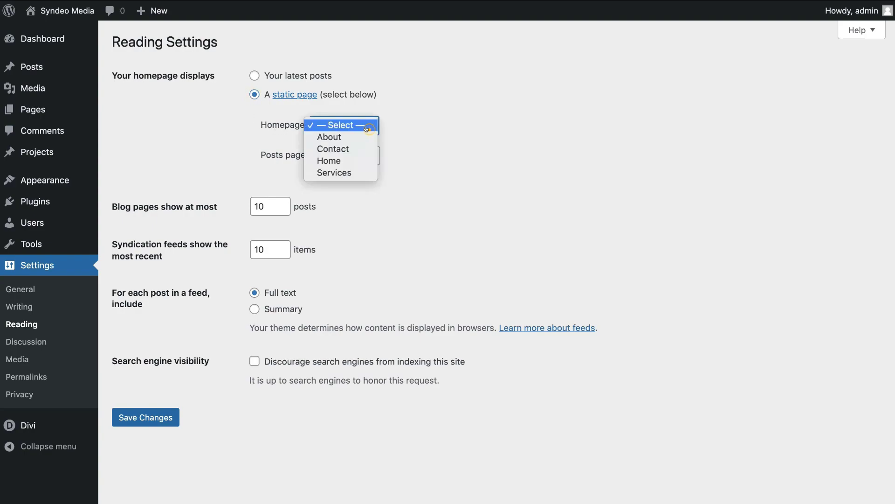
click(362, 160)
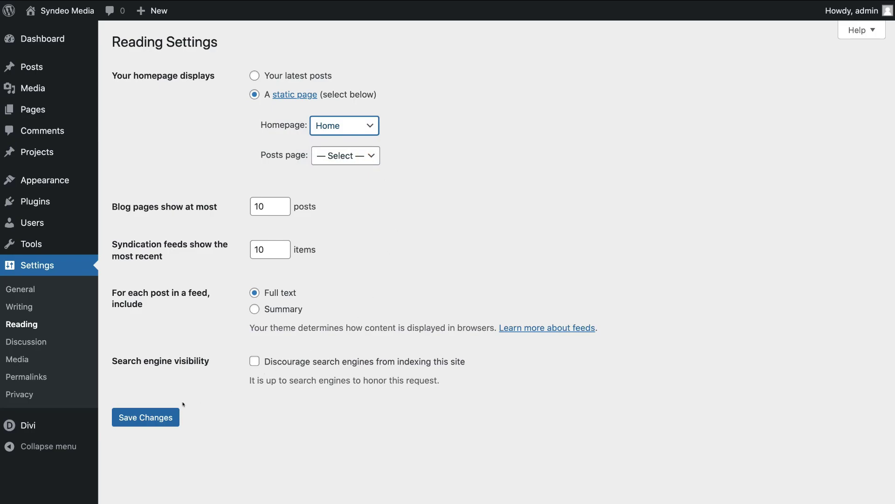
click(161, 416)
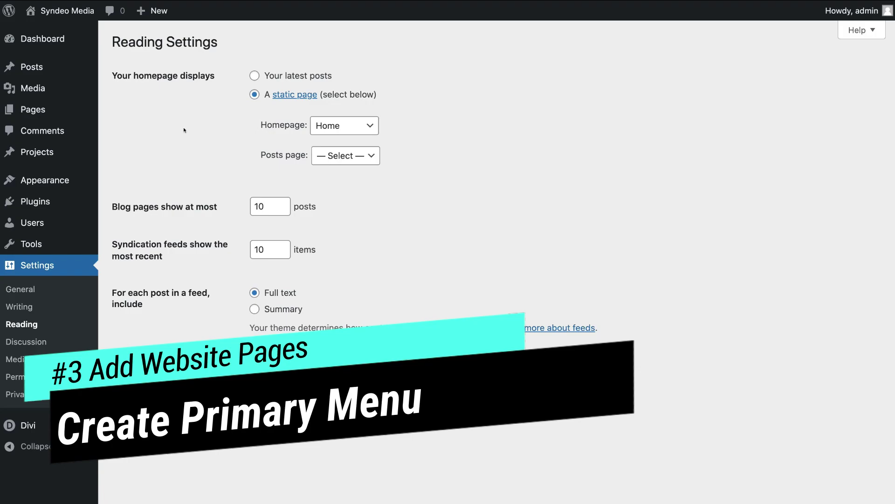
- Create a new navigation menu named "Primary Menu" and assign it to the Primary Menu display location
mouse_move(52, 179)
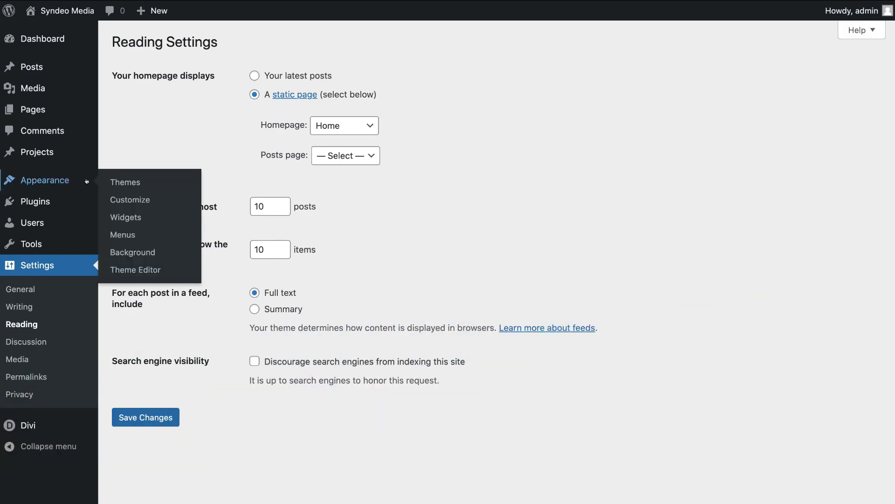
click(149, 237)
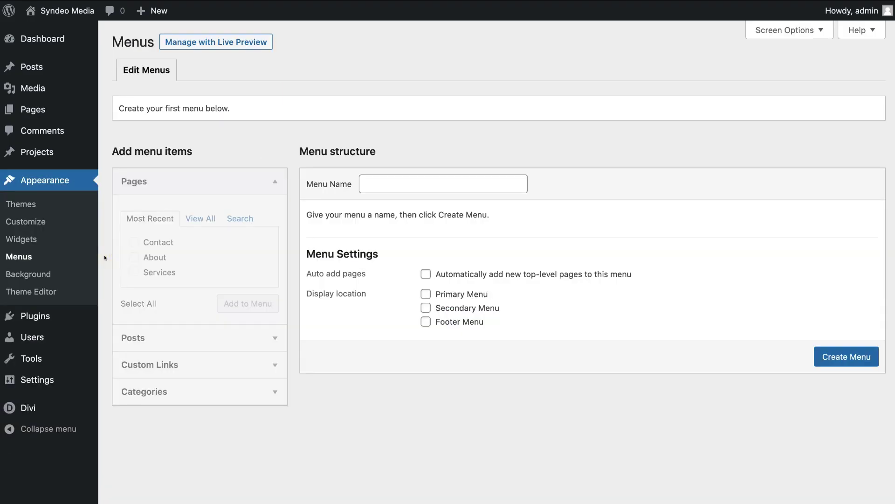
click(389, 180)
text(Primary Menu)
click(426, 293)
click(837, 361)
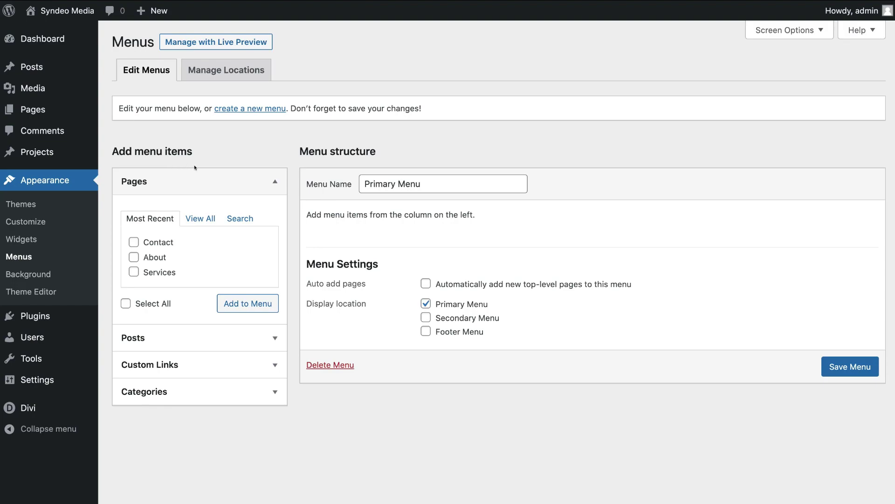
- Add the Home, About, Contact and Services pages to the menu and move Contact below Services
click(196, 218)
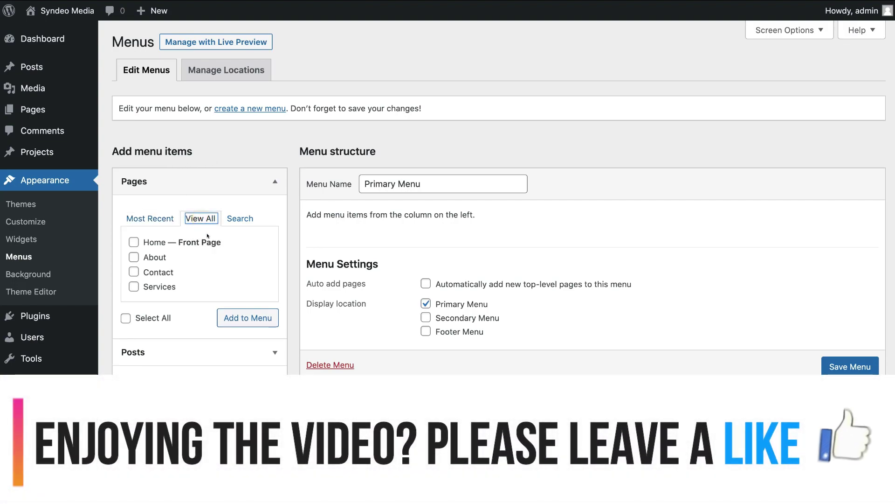
click(126, 241)
click(127, 256)
click(127, 271)
click(128, 283)
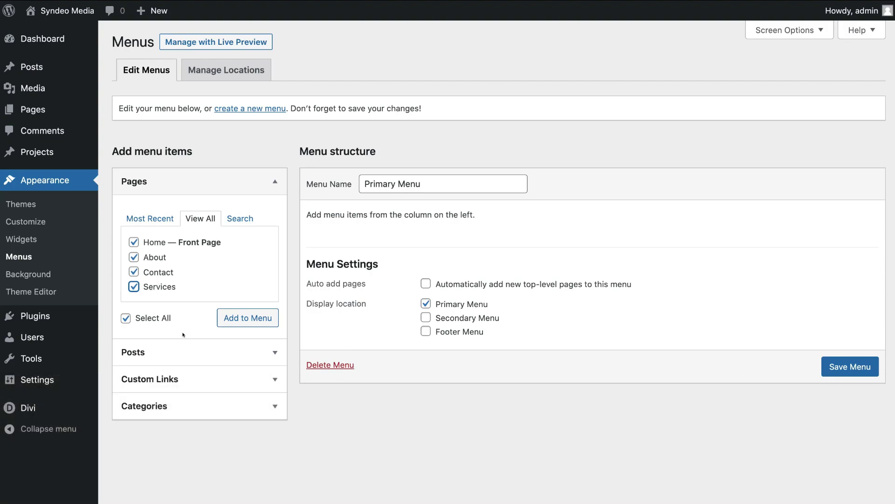
click(246, 320)
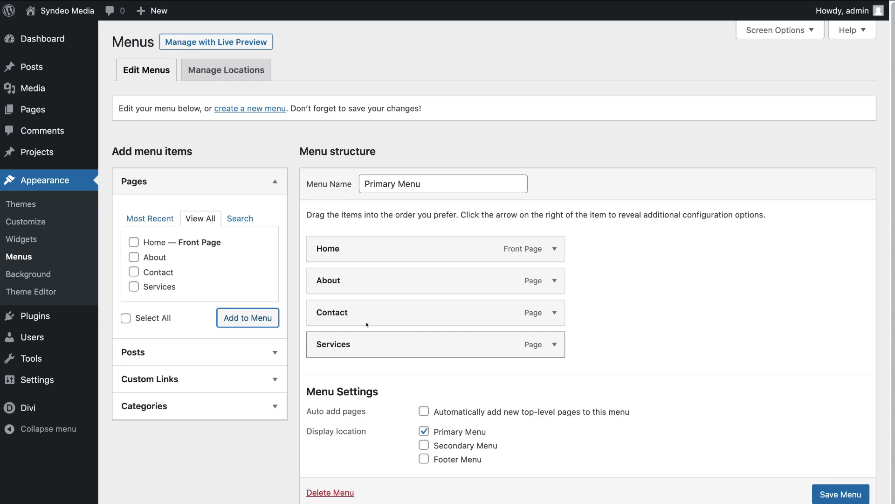
drag(367, 311, 368, 344)
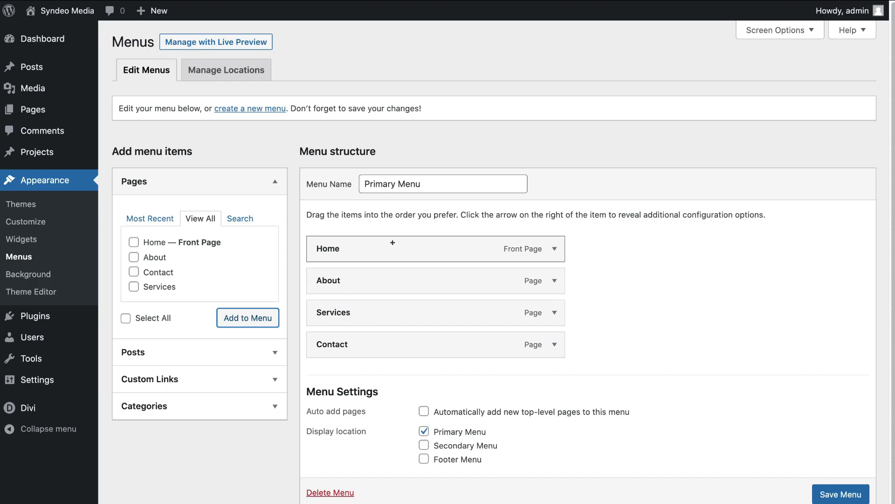
- Try moving About above Home and nesting Contact as a sub item under Services, and return Contact to the main level
drag(360, 272, 362, 246)
mouse_move(371, 280)
mouse_down()
mouse_move(372, 341)
mouse_move(372, 276)
mouse_up()
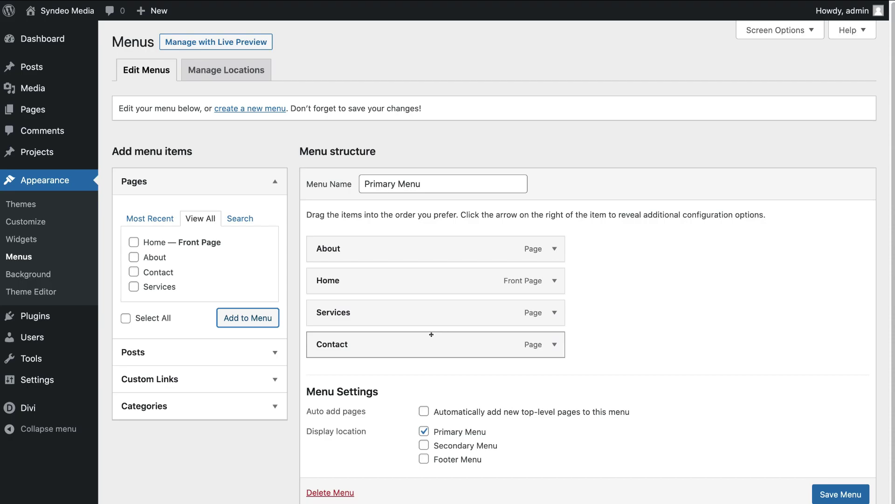
drag(327, 343, 401, 340)
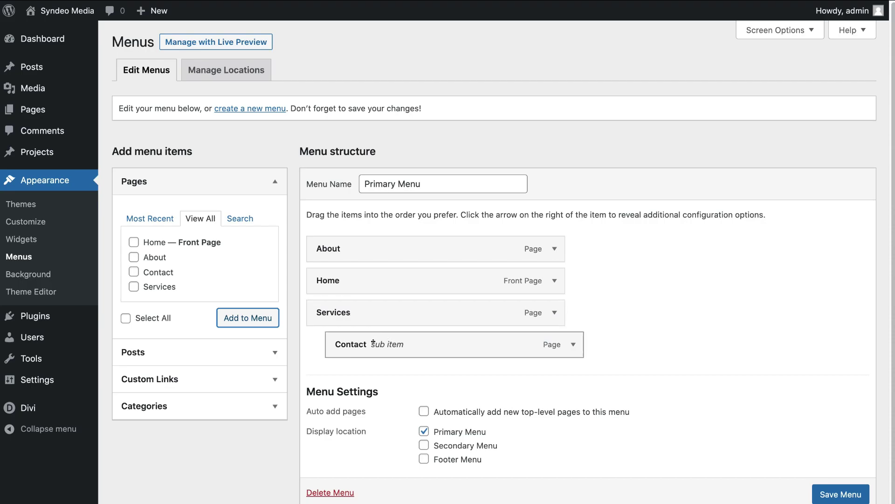
drag(366, 344, 352, 343)
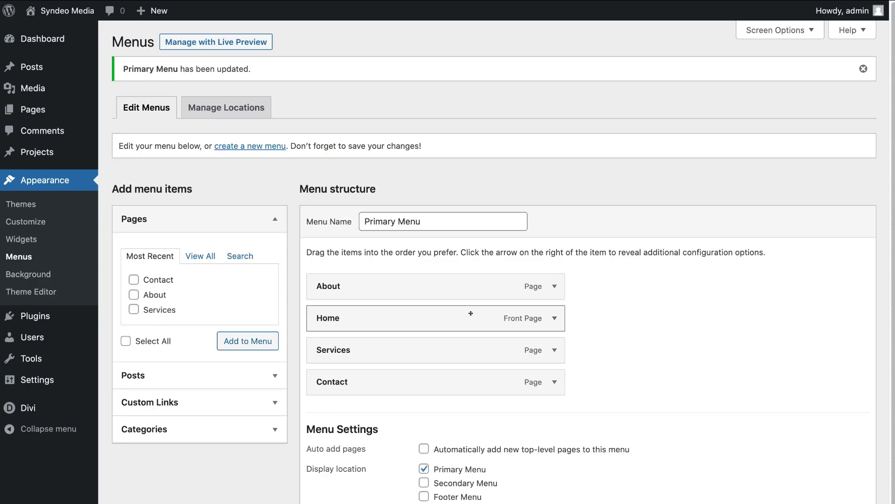
- Move Home above About in the menu structure and save the menu
drag(470, 314, 454, 280)
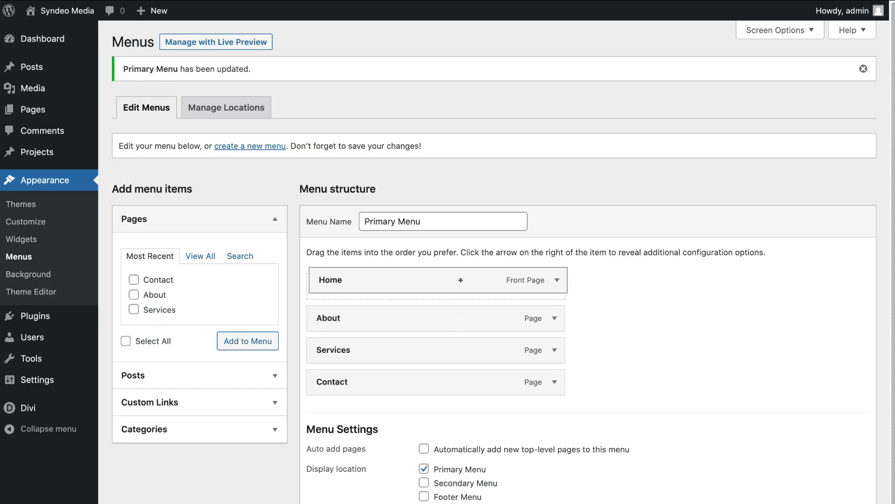
scroll(791, 477, down, 2)
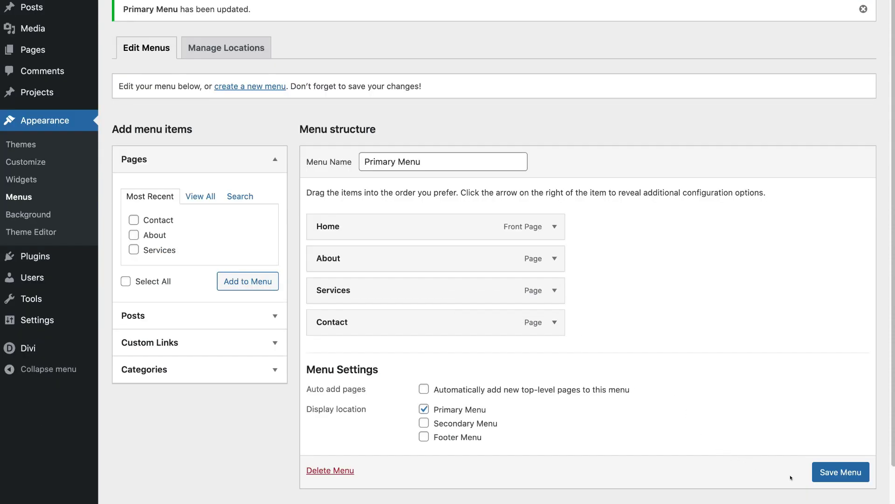
click(821, 468)
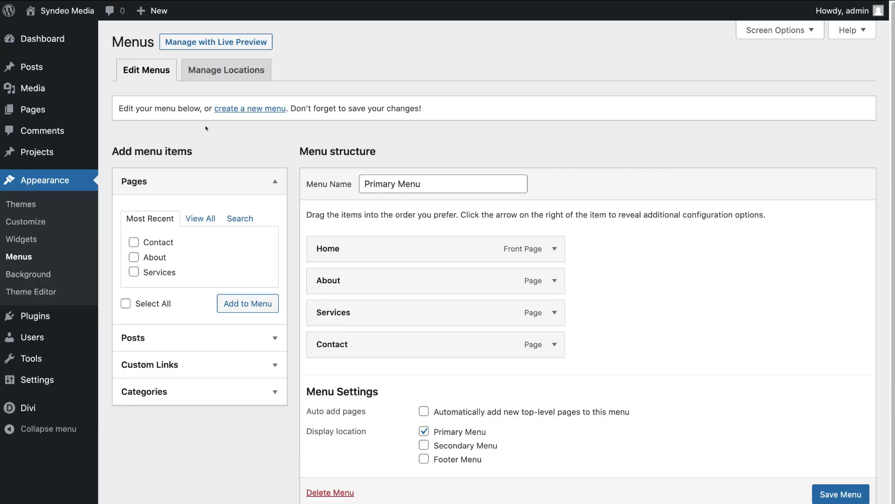
- Visit the live site to check the header menu and return to the dashboard
mouse_move(65, 11)
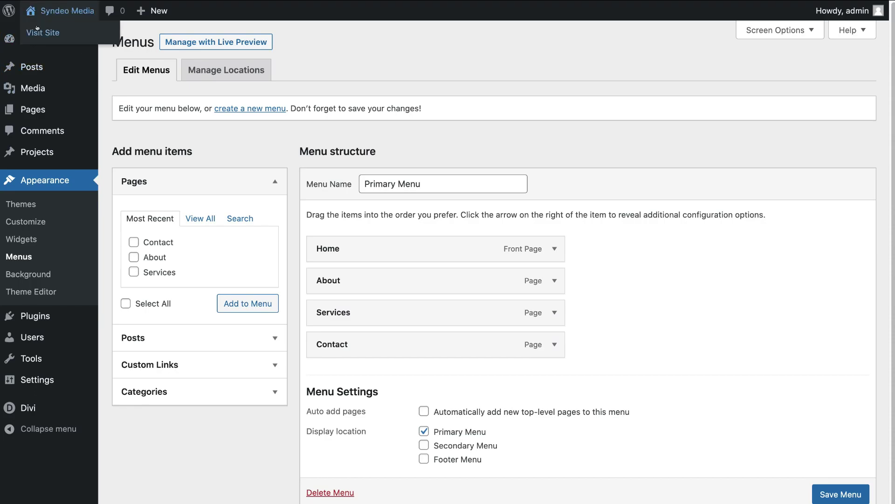
click(70, 30)
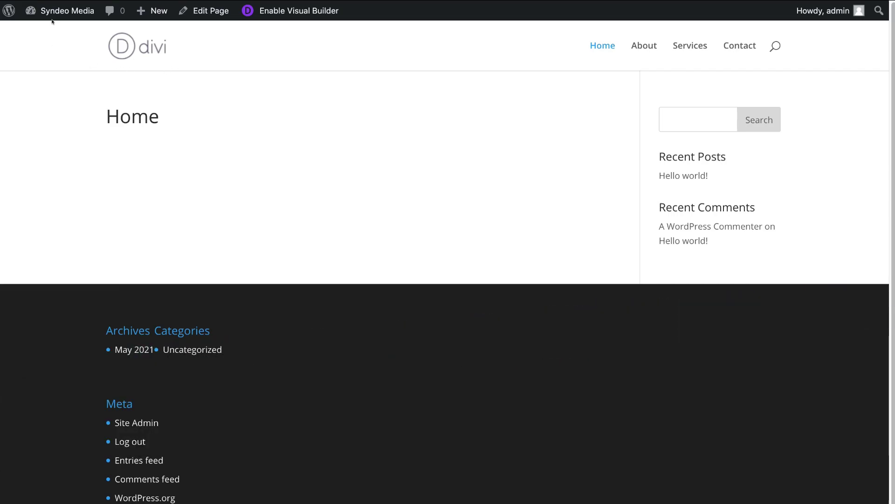
mouse_move(51, 11)
click(40, 29)
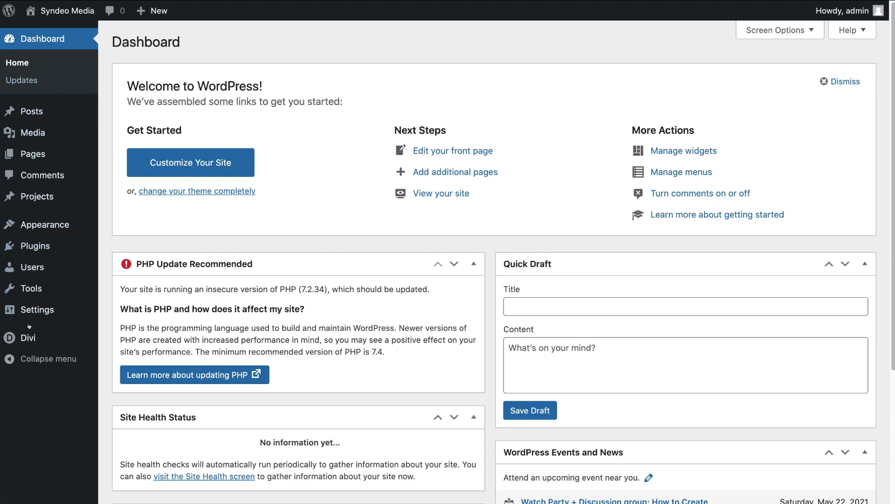
- In the Divi theme options, upload "Logo colour.jpg" as the site logo and save the changes
click(35, 333)
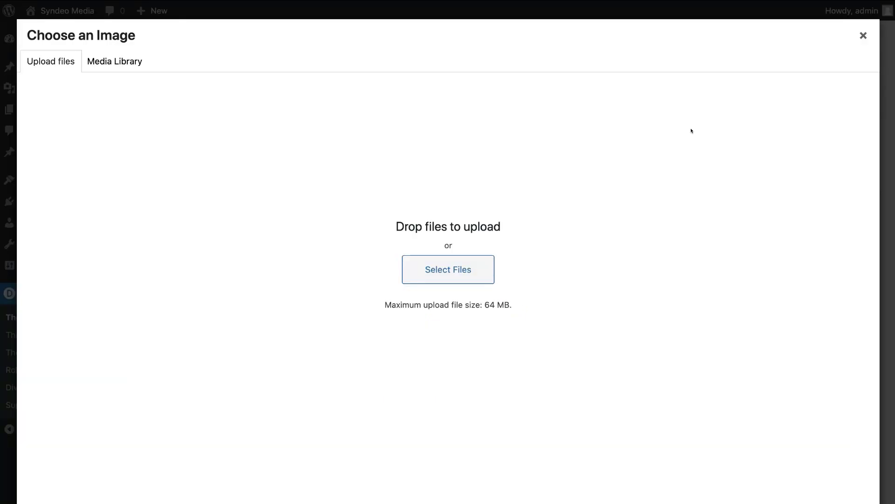
click(471, 272)
click(402, 75)
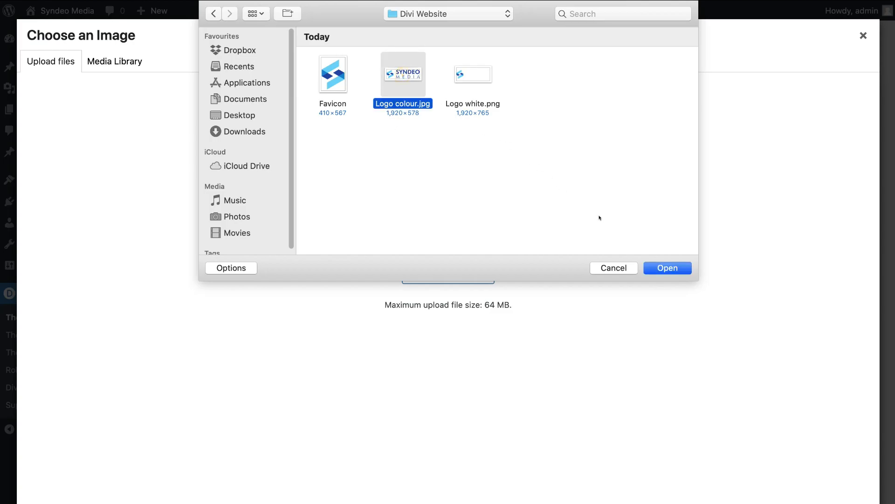
click(661, 263)
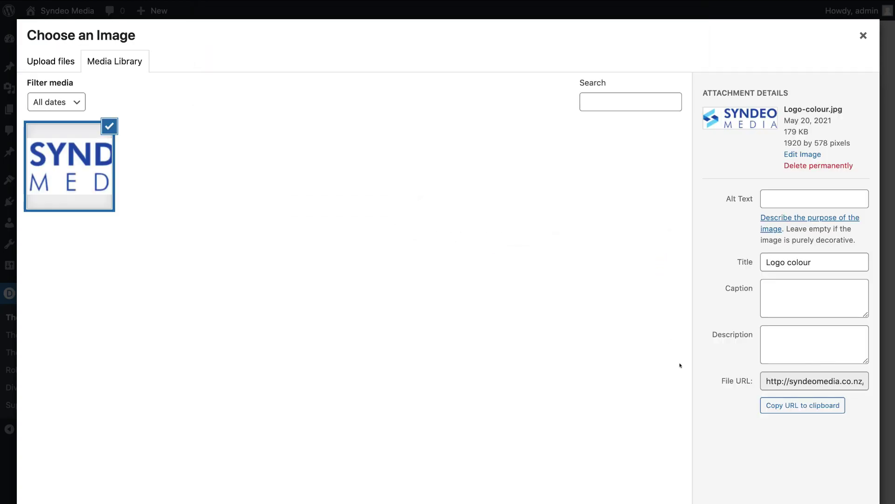
click(839, 494)
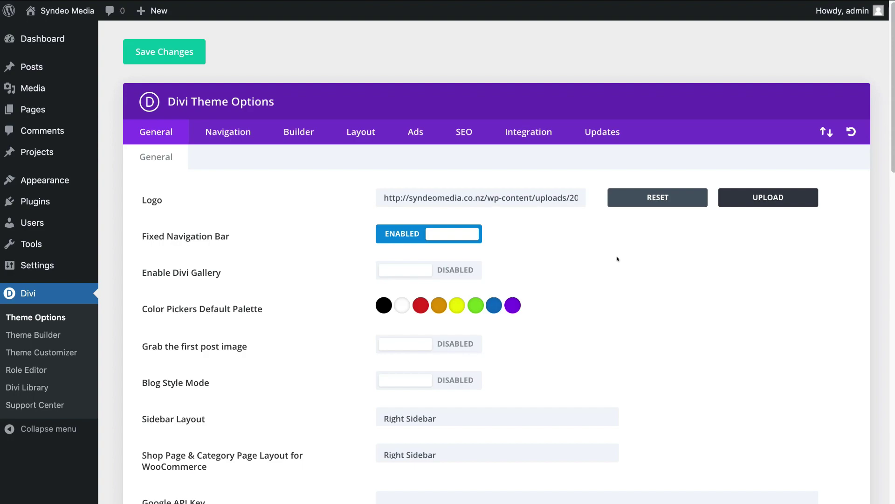
click(194, 53)
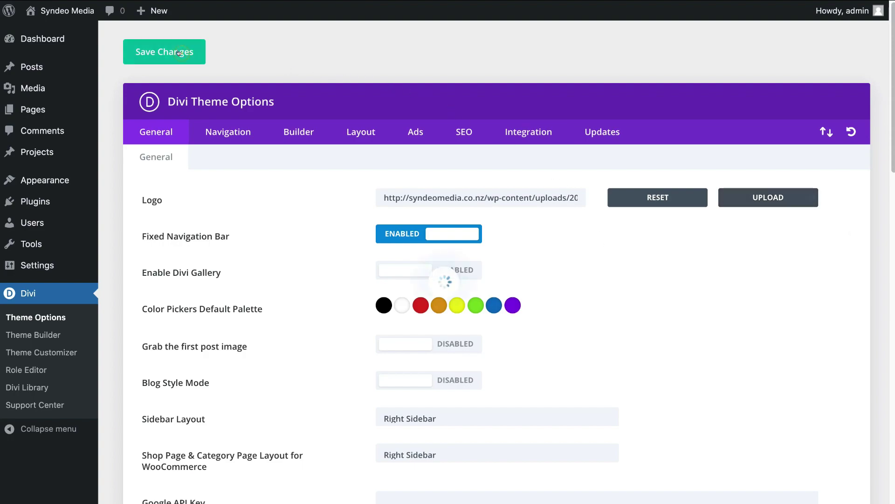
- Visit the live site to check the logo in the header and go back to the dashboard
mouse_move(45, 11)
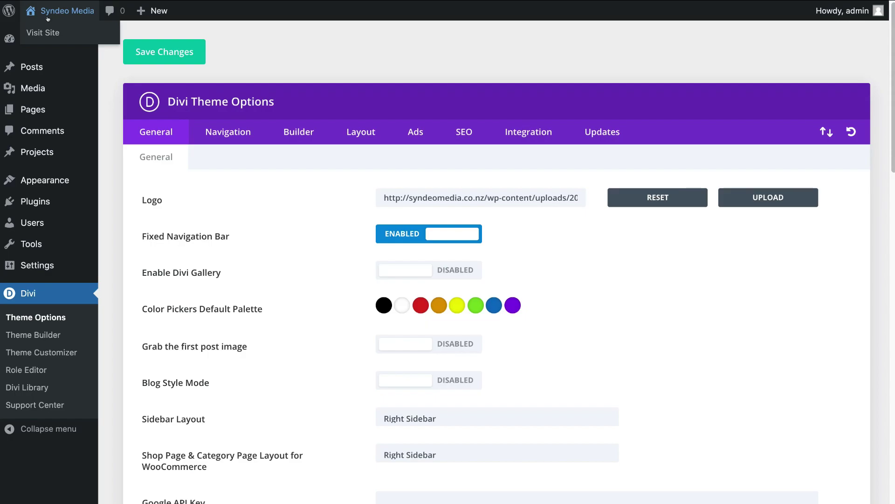
click(72, 32)
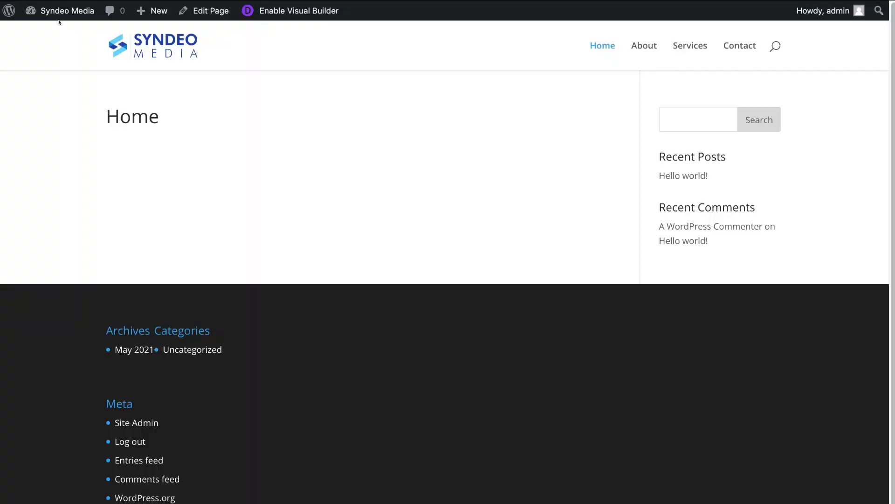
mouse_move(52, 14)
click(50, 31)
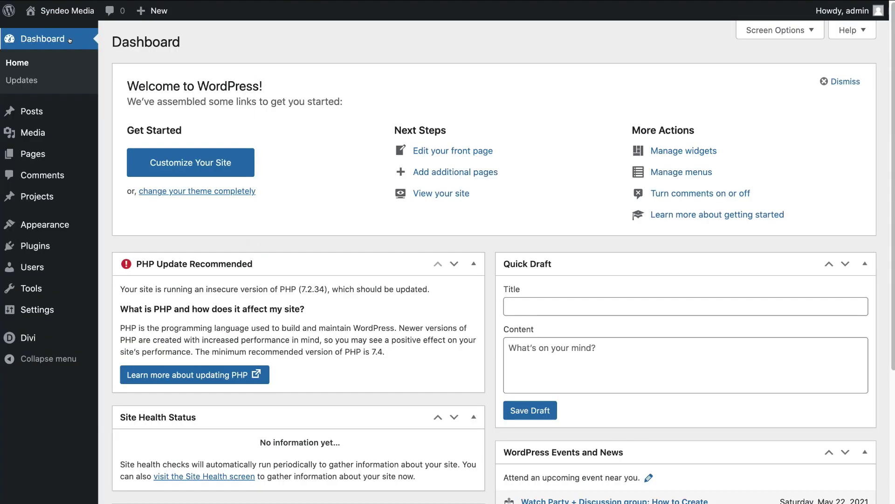
- Open the Home page from the page list for editing with the Divi Builder and dismiss its welcome screen by starting to build
mouse_move(55, 153)
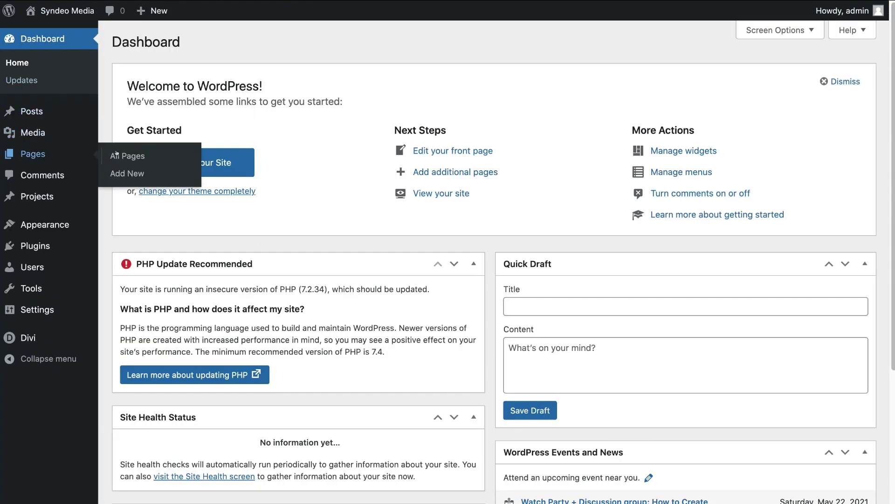
click(158, 156)
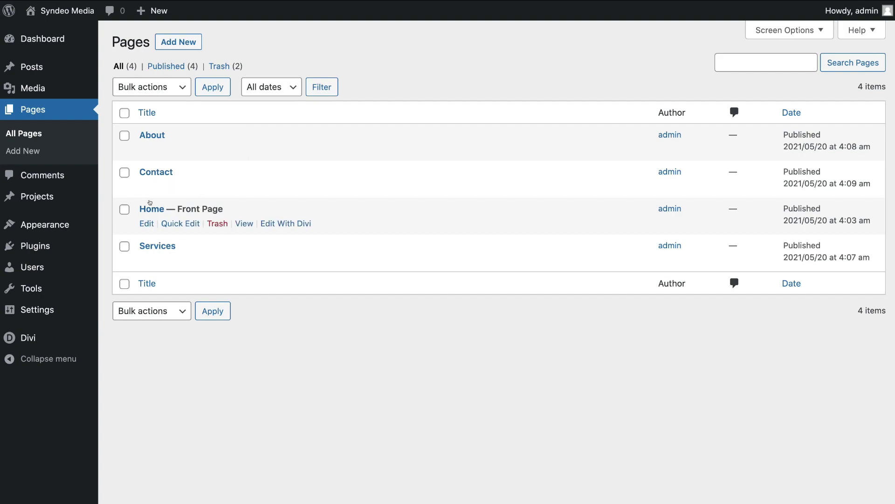
click(141, 224)
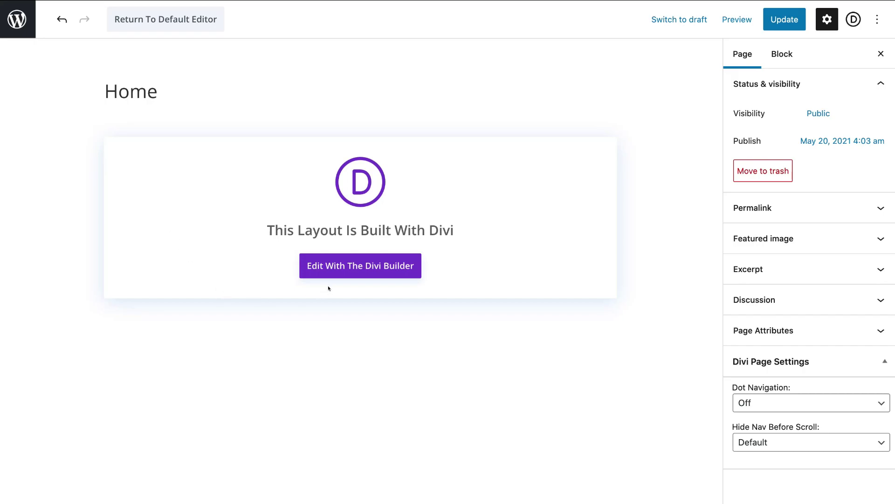
click(355, 274)
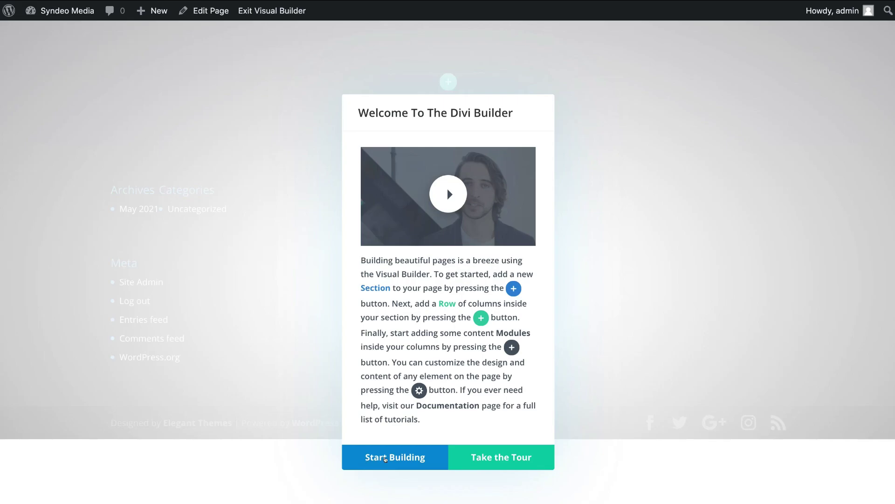
click(385, 458)
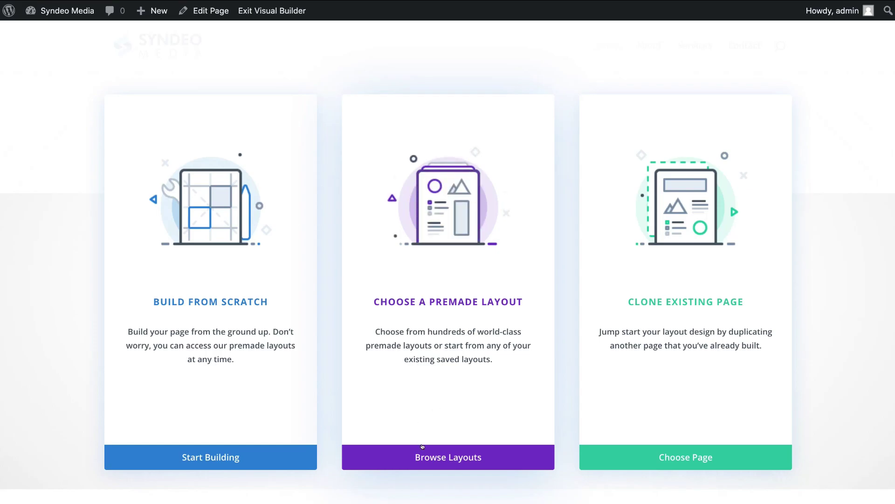
- Open the premade layouts library and browse the available layout packs and categories
click(487, 452)
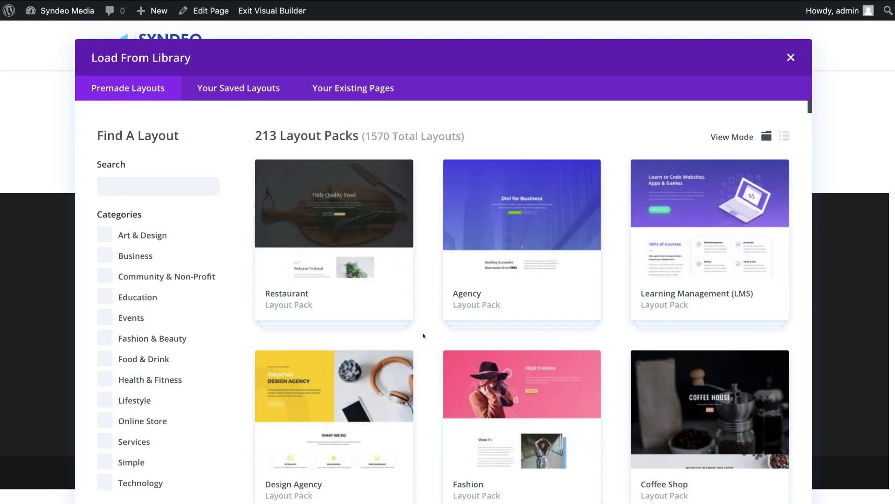
scroll(424, 336, down, 2)
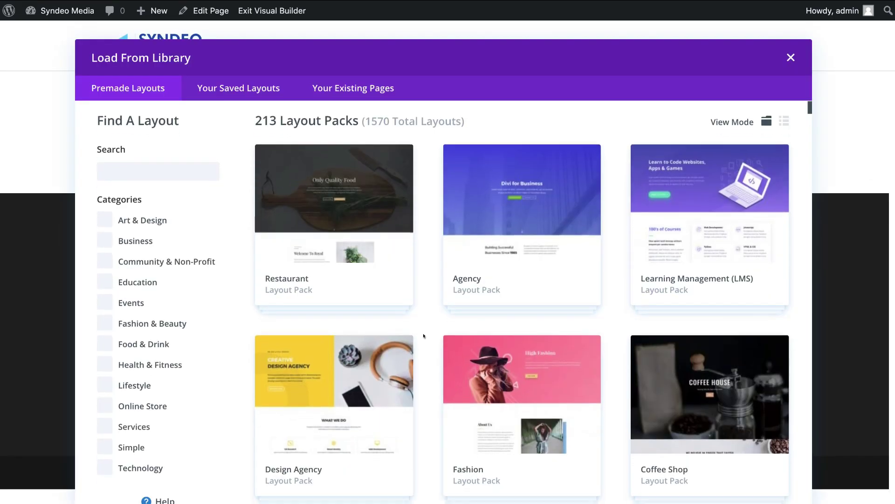
scroll(424, 336, down, 6)
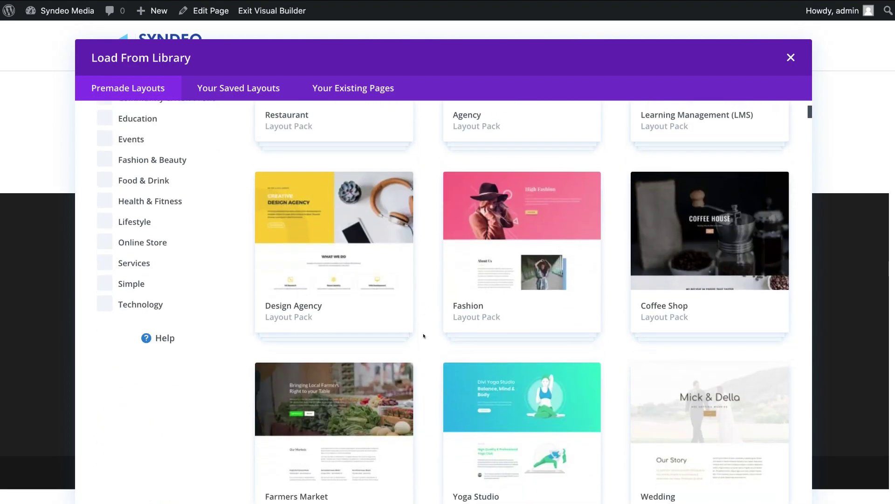
scroll(424, 336, down, 7)
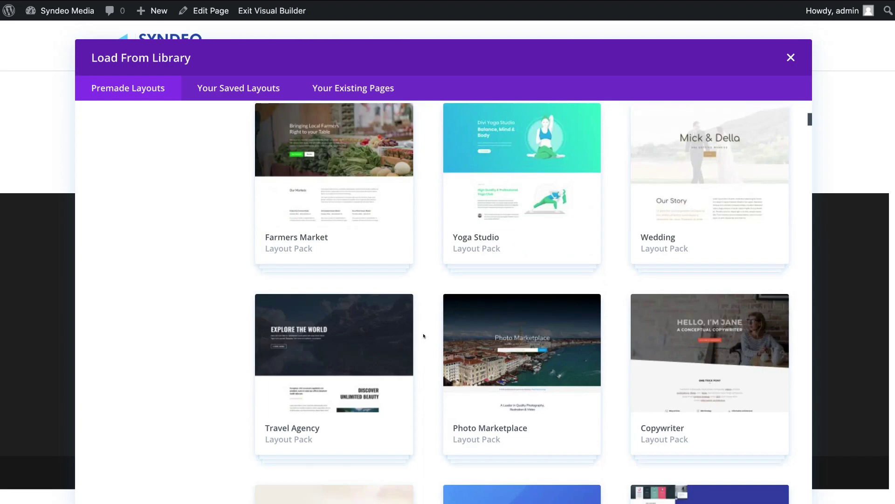
scroll(424, 336, down, 4)
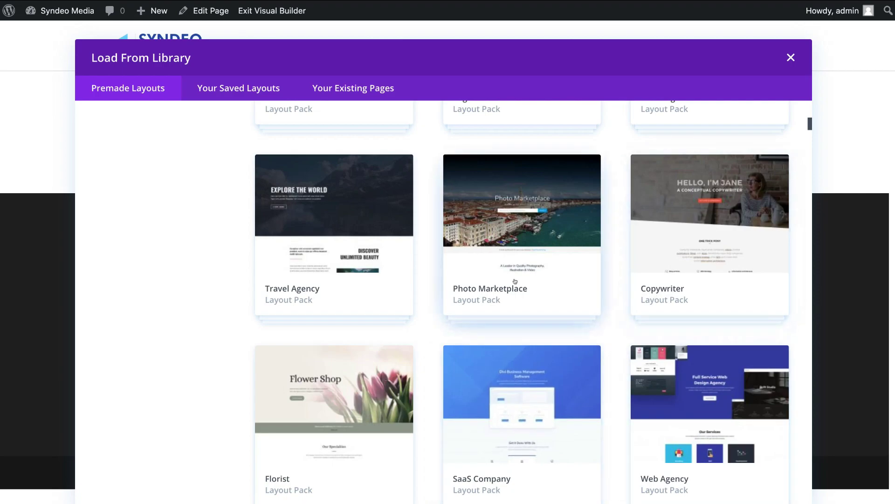
scroll(490, 280, down, 3)
scroll(514, 281, down, 10)
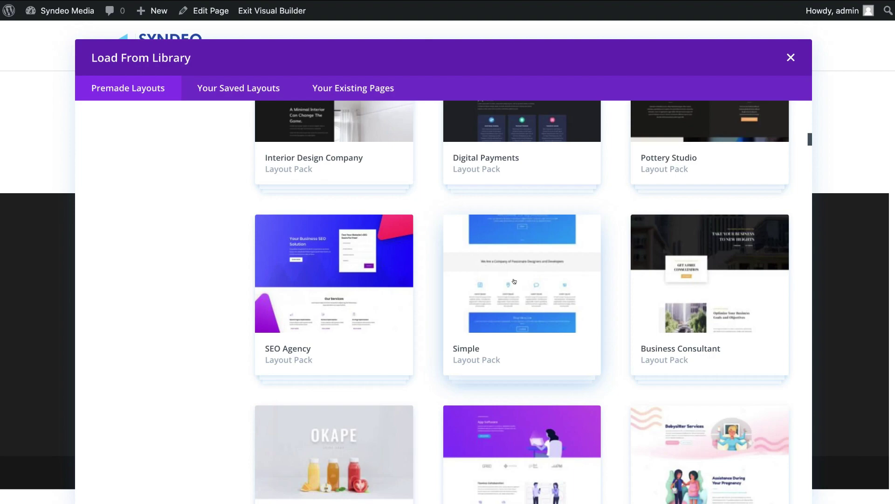
scroll(432, 280, up, 8)
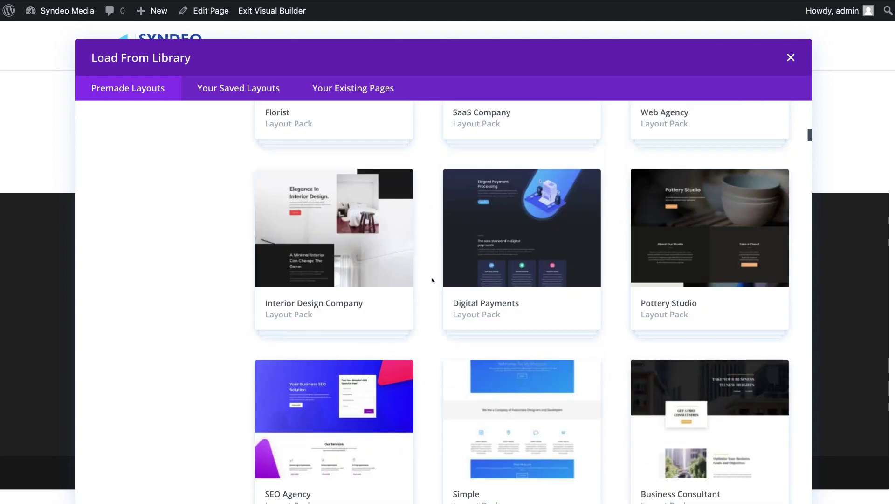
scroll(433, 280, up, 12)
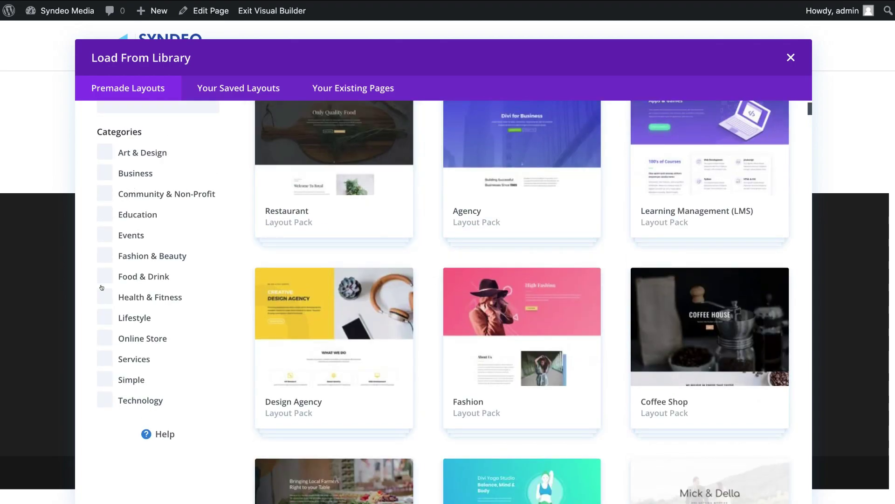
scroll(326, 327, down, 2)
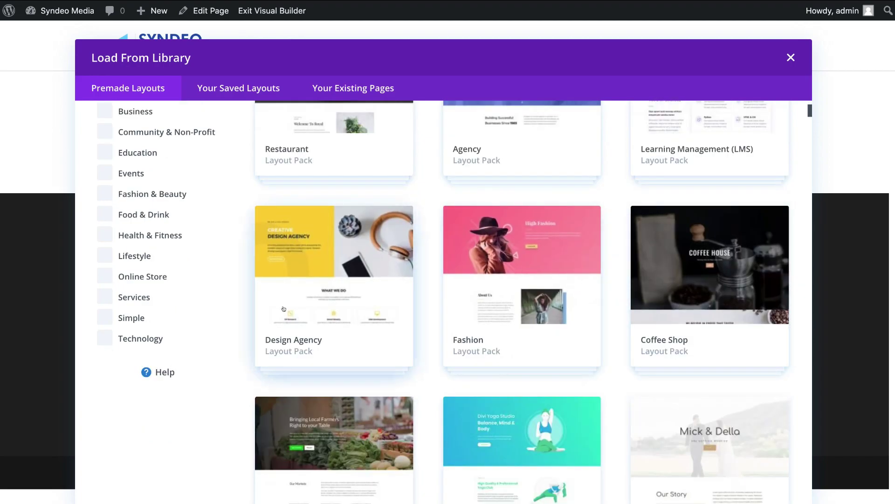
- Open the Design Agency layout pack and preview its Home, About, Blog and Case Study layouts
click(364, 283)
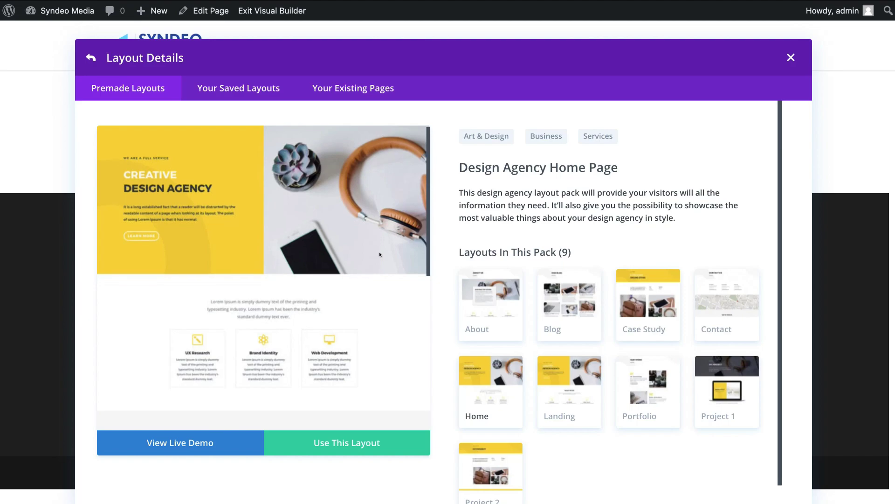
scroll(380, 254, down, 5)
scroll(380, 254, down, 3)
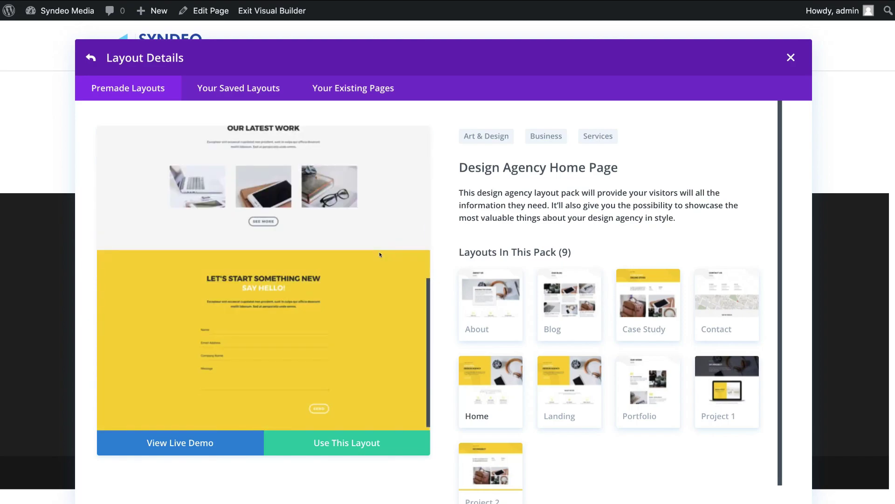
click(485, 293)
click(548, 299)
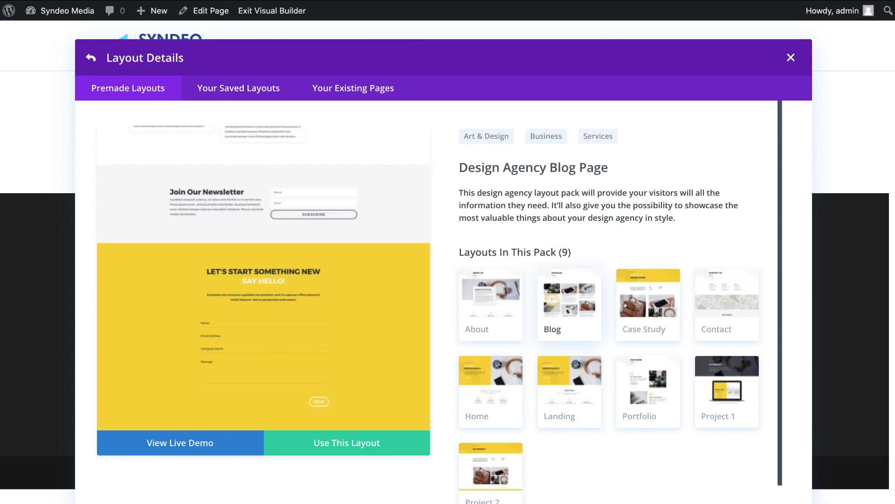
click(626, 304)
scroll(356, 277, down, 5)
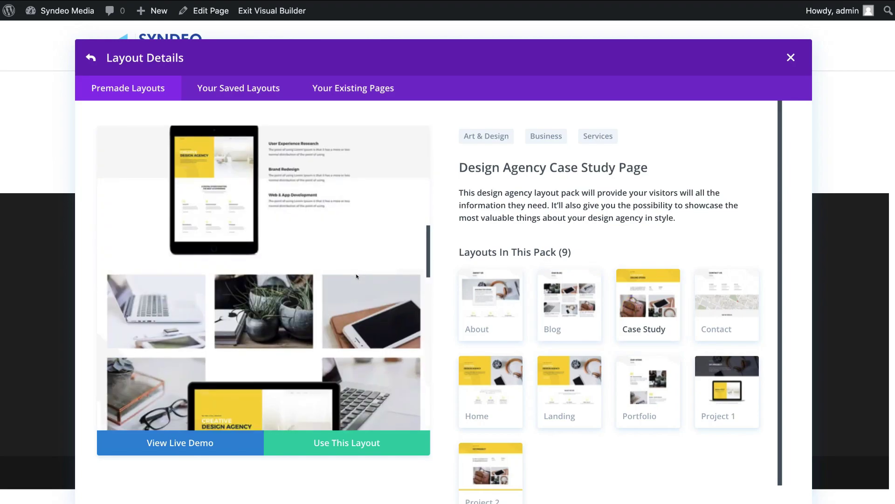
scroll(356, 277, down, 10)
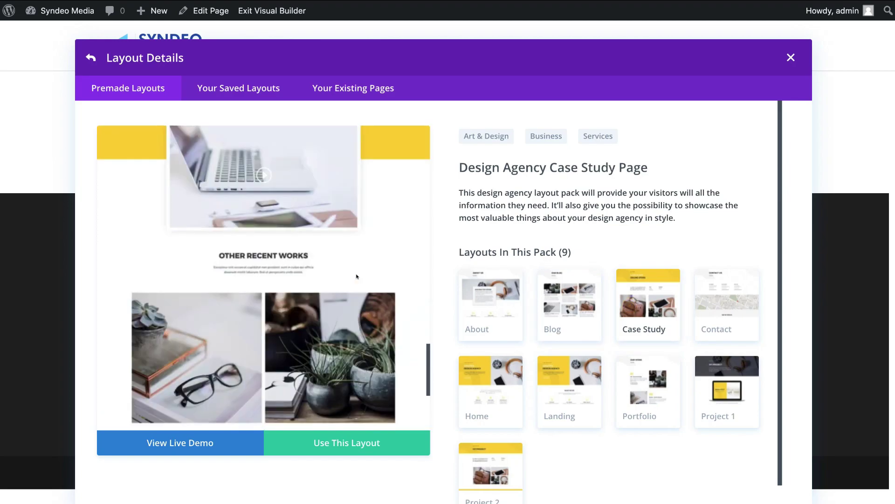
- Load the Home layout of the Design Agency pack onto the page
click(479, 377)
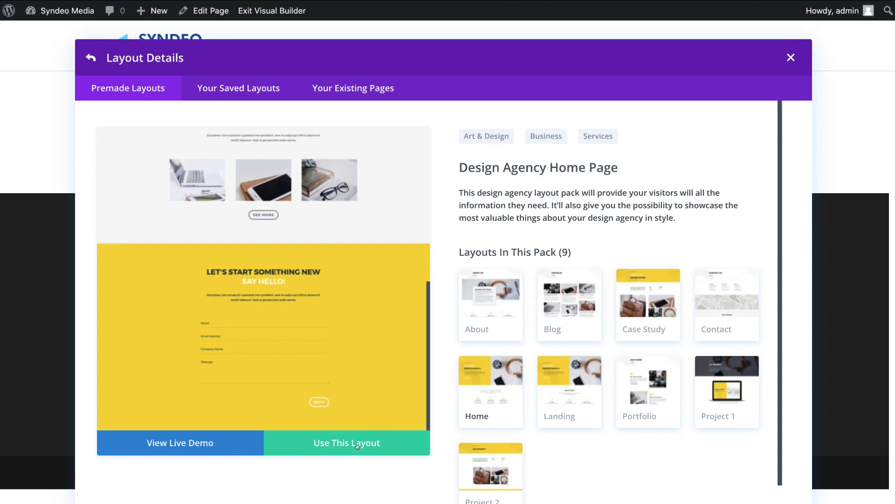
click(378, 442)
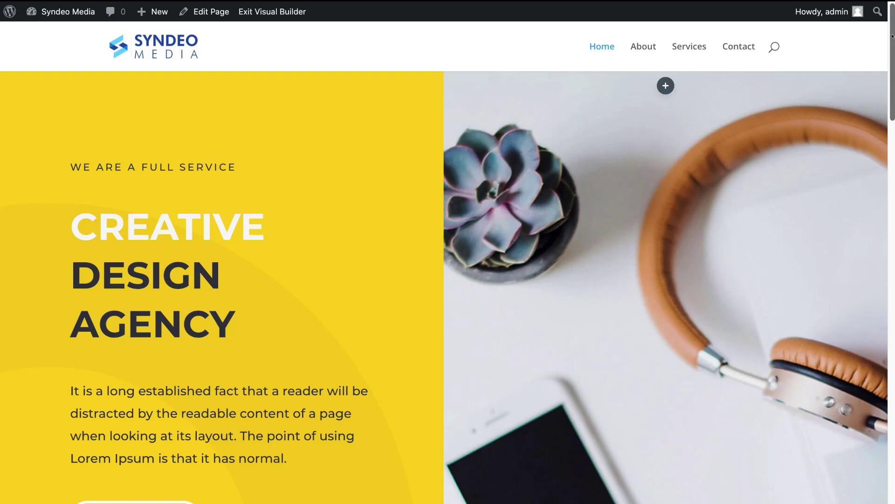
drag(892, 36, 891, 100)
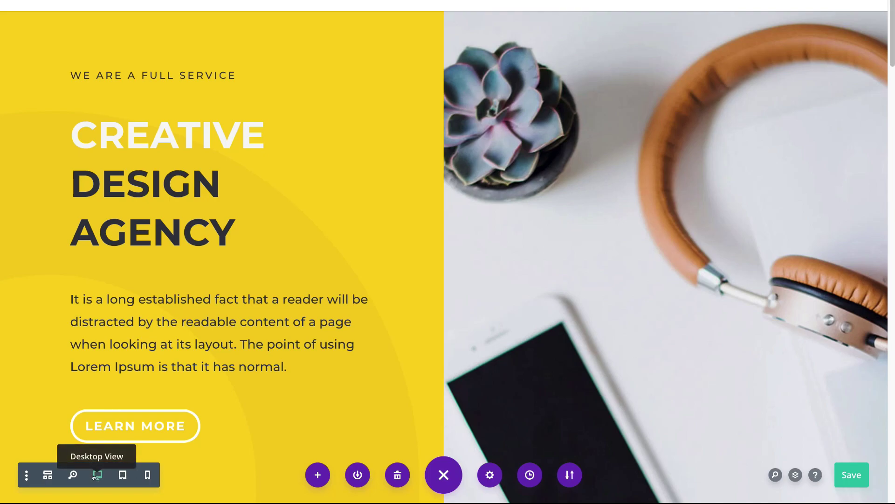
- Preview the homepage at tablet and phone size, and return to the desktop view
click(120, 475)
scroll(760, 200, down, 8)
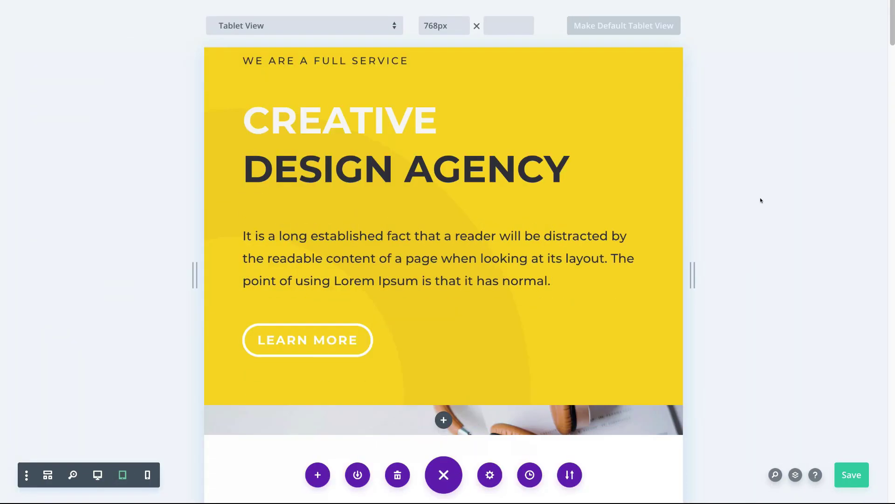
scroll(761, 200, down, 5)
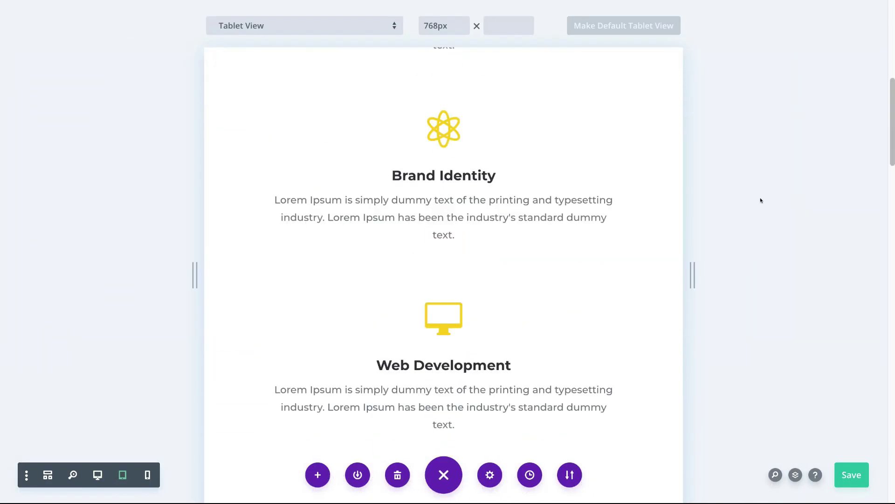
click(146, 474)
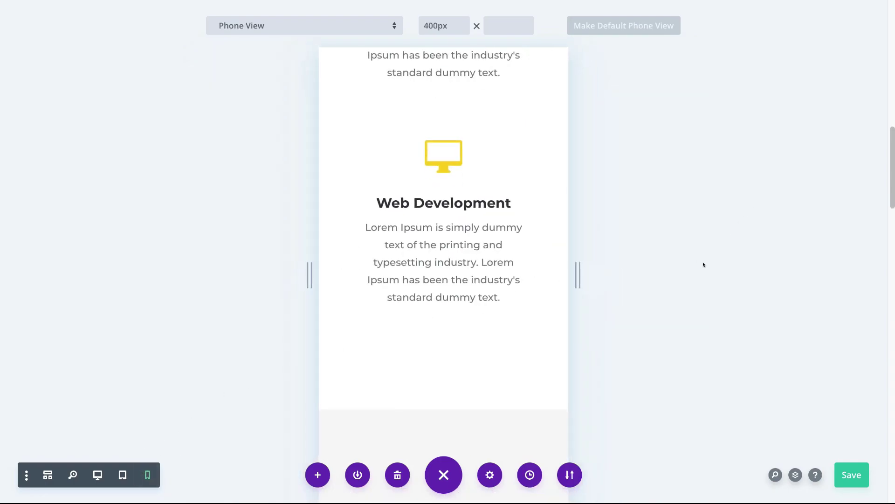
scroll(730, 267, up, 15)
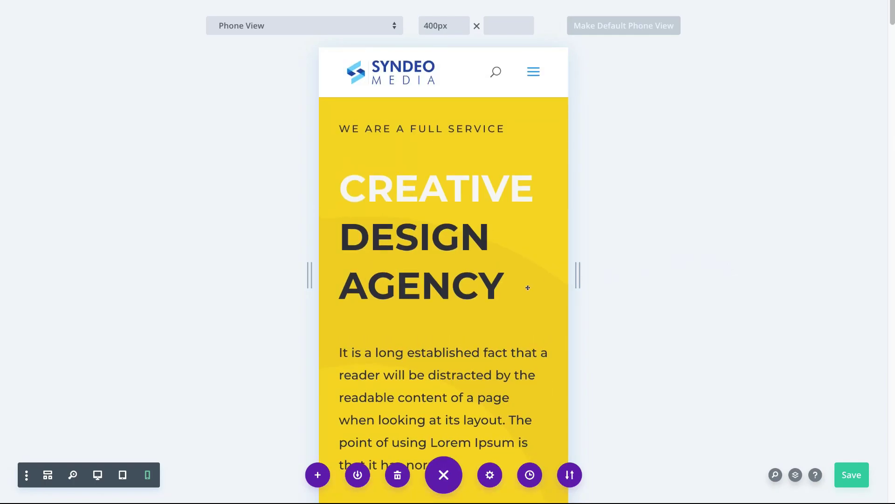
click(97, 474)
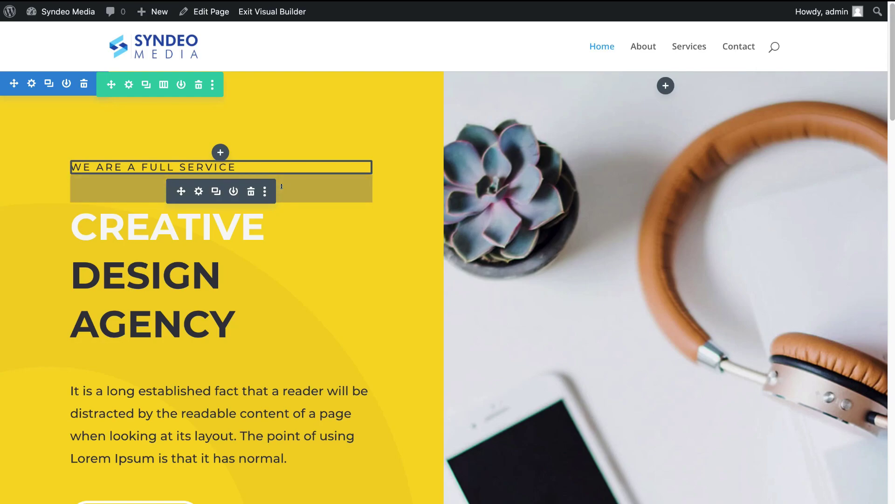
scroll(339, 282, down, 6)
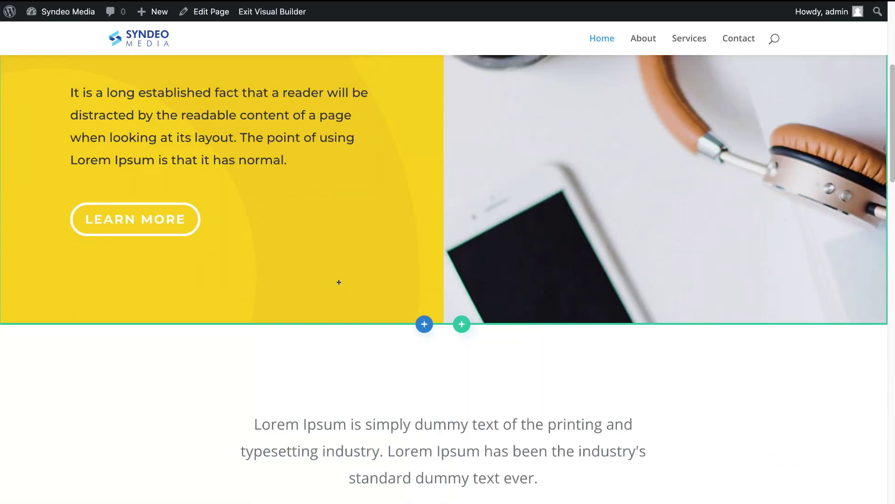
scroll(339, 282, up, 6)
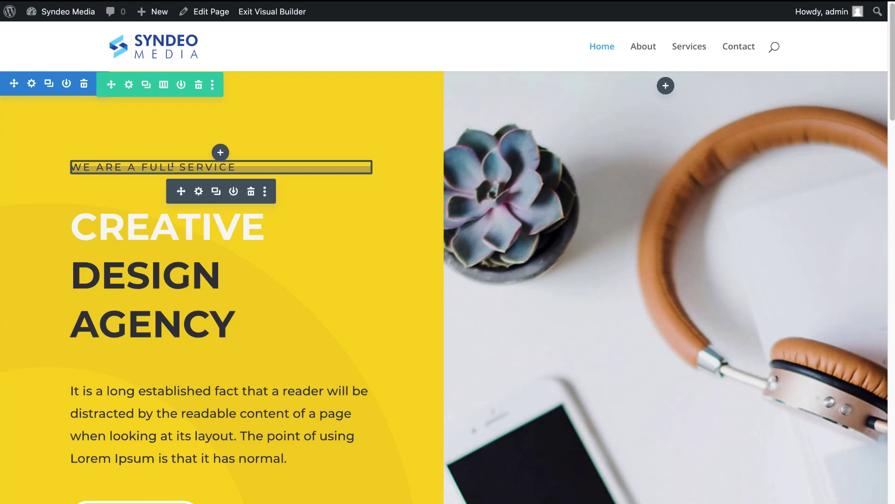
- Replace the small tagline above the hero heading with "#1 MARKETING AGENCY" and save the page
click(144, 165)
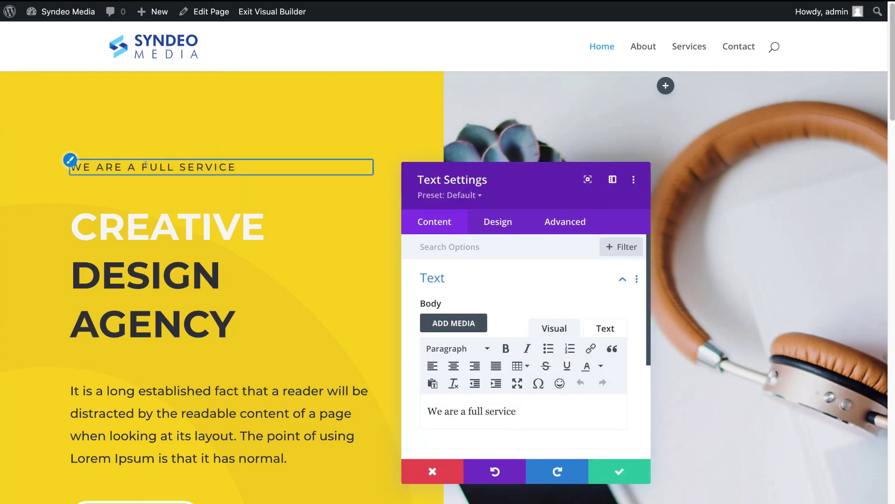
drag(516, 411, 429, 411)
text(#1 MARKETING AGENCY)
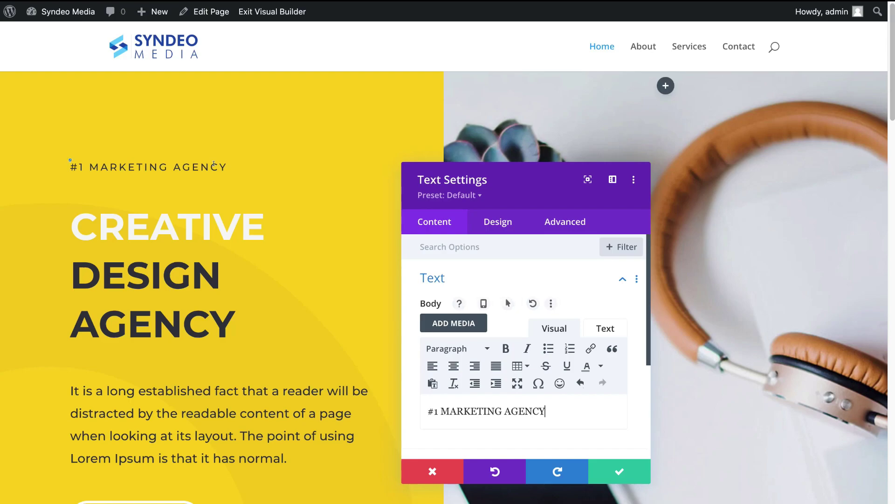
click(231, 163)
key(BackSpace)
key(BackSpace)
key(BackSpace)
text(GENCY)
click(607, 469)
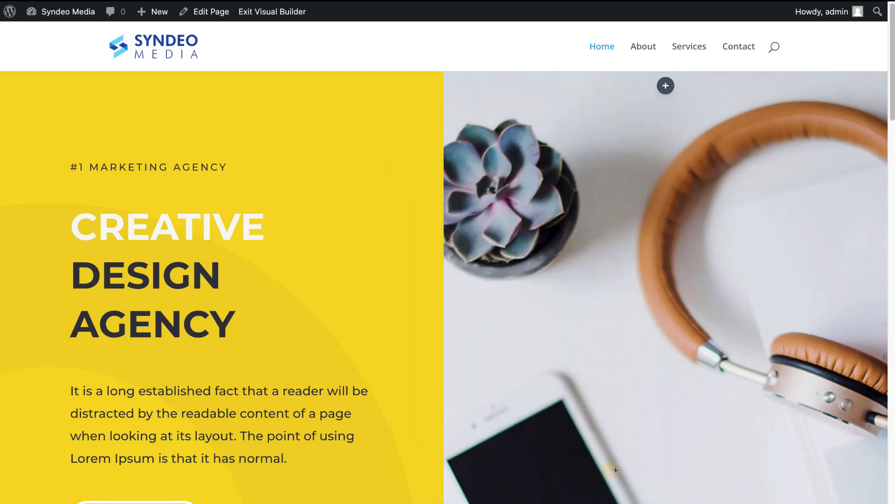
scroll(684, 369, down, 2)
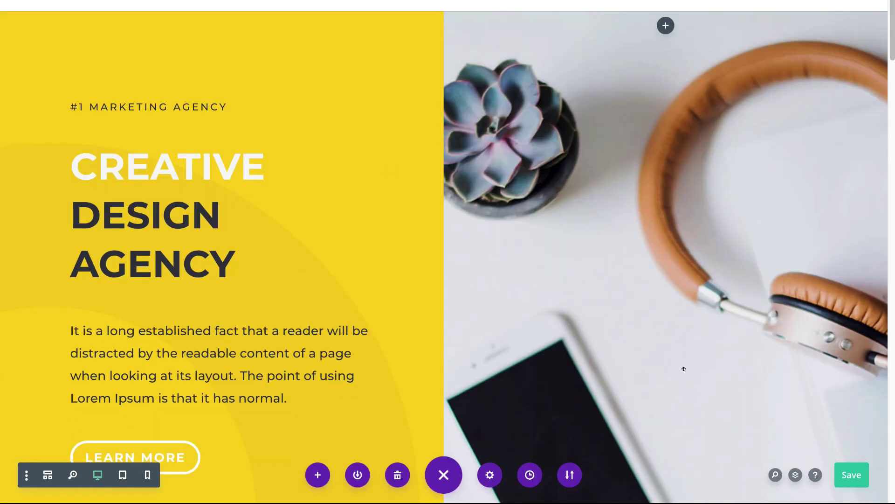
click(850, 474)
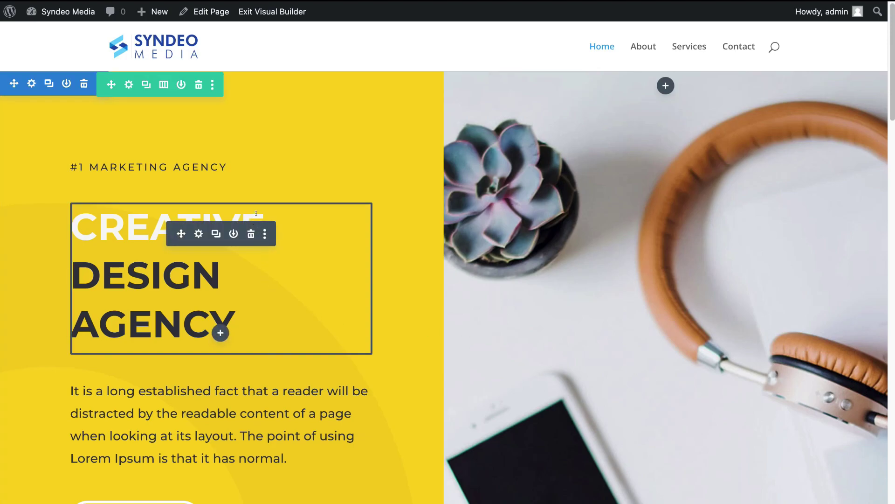
- Change the hero heading to "SYNDEO MEDIA" directly on the page, keeping the two-line, two-colour styling
drag(265, 225, 88, 220)
drag(89, 220, 72, 221)
text(SYNDEO)
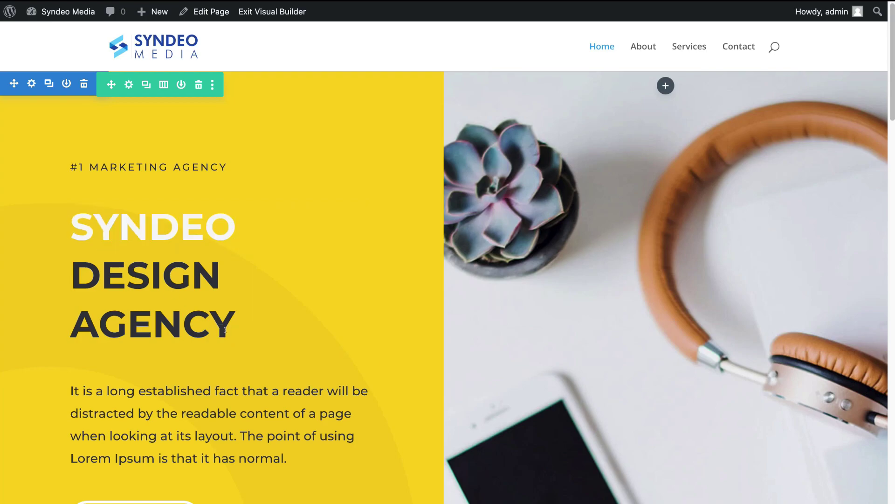
drag(235, 331, 71, 270)
text(MEDIA)
drag(204, 276, 58, 268)
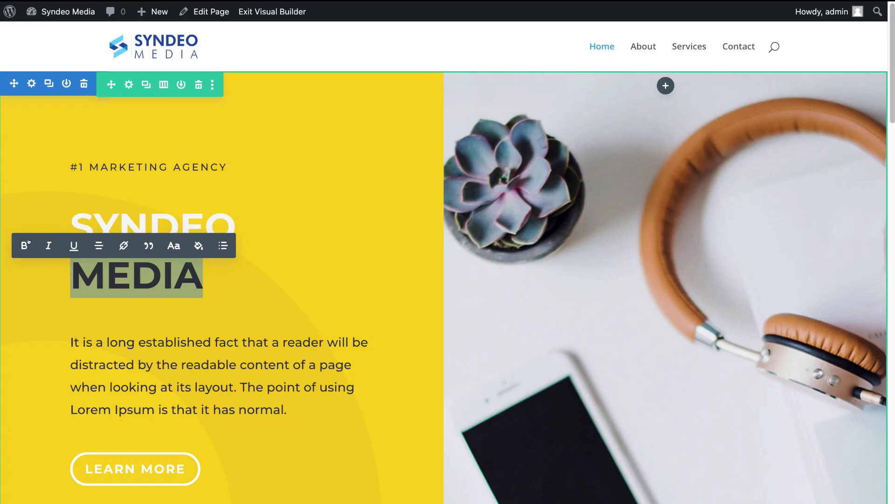
click(219, 275)
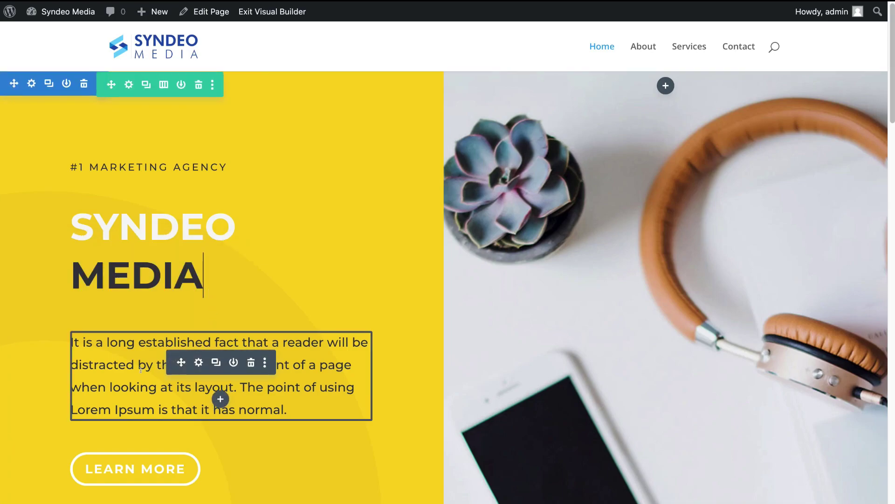
- Inspect the hero paragraph's text settings and the Learn More button's link options, closing both without changes
click(196, 361)
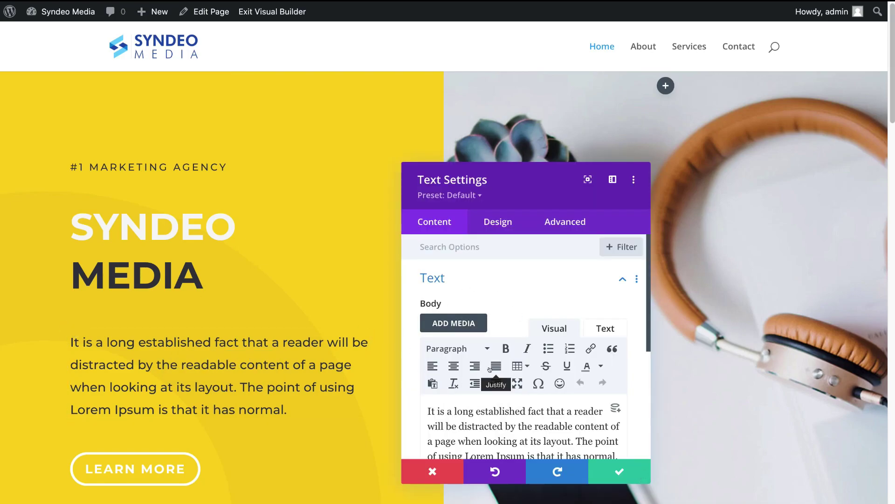
click(432, 471)
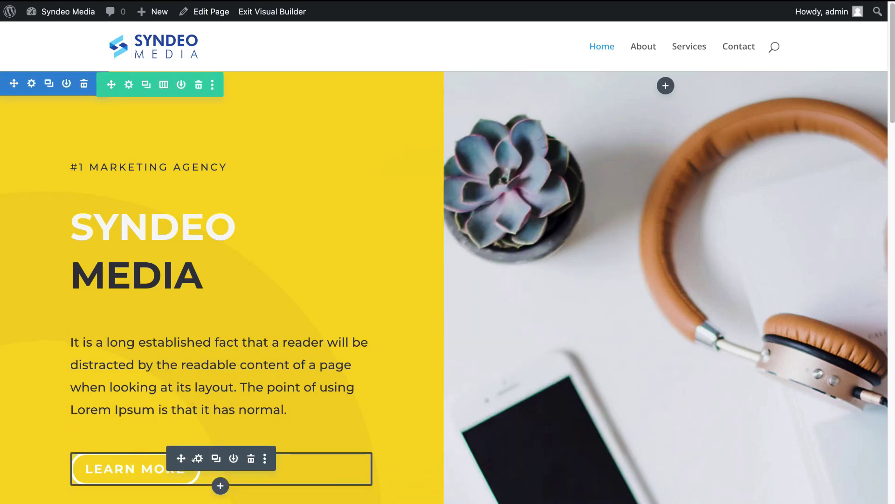
click(198, 459)
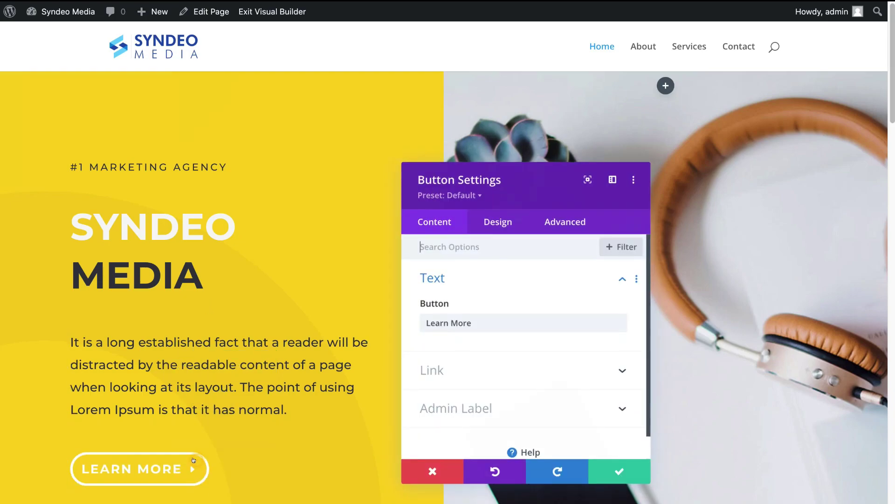
click(470, 368)
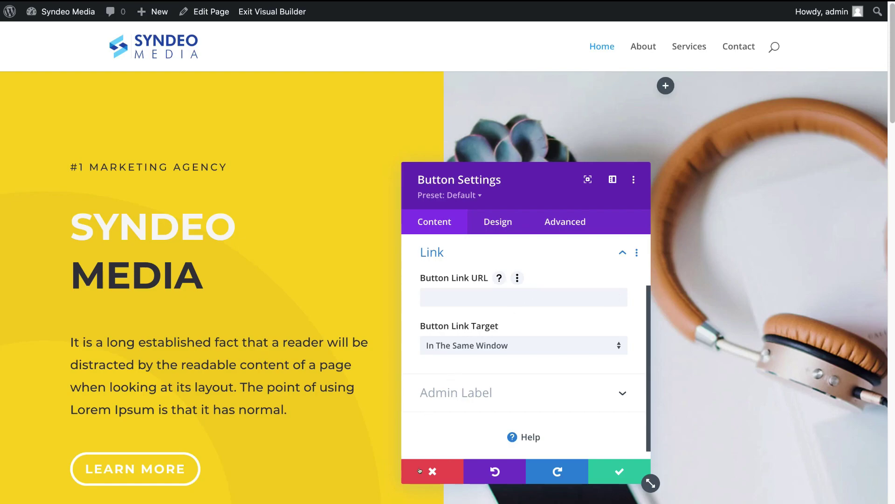
click(432, 471)
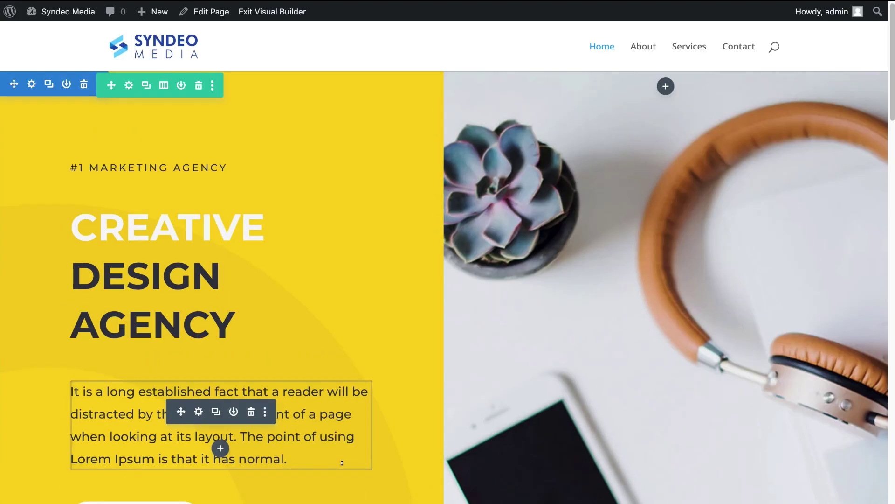
- Try red, orange, yellow and green preset background colours on the services section below the hero
scroll(333, 426, down, 10)
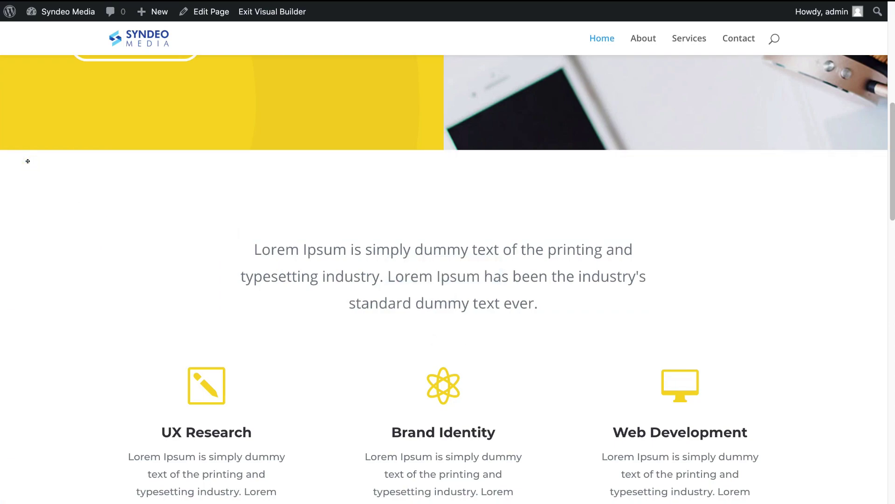
click(27, 161)
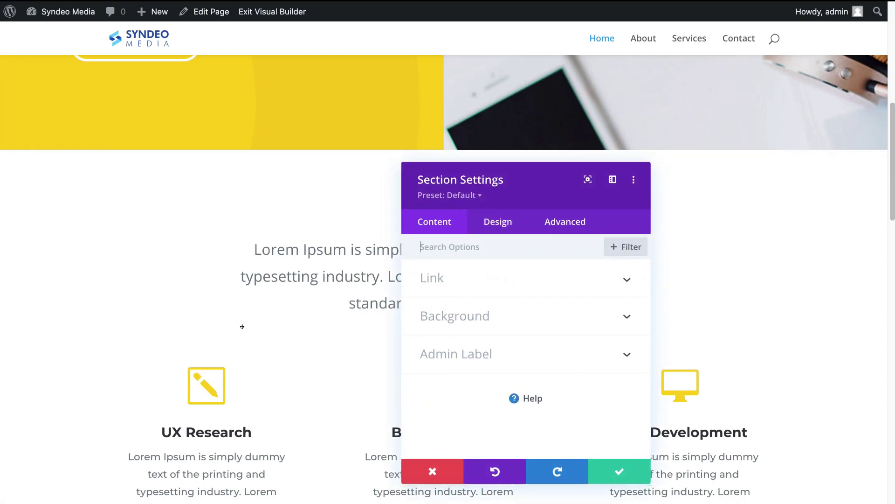
click(496, 321)
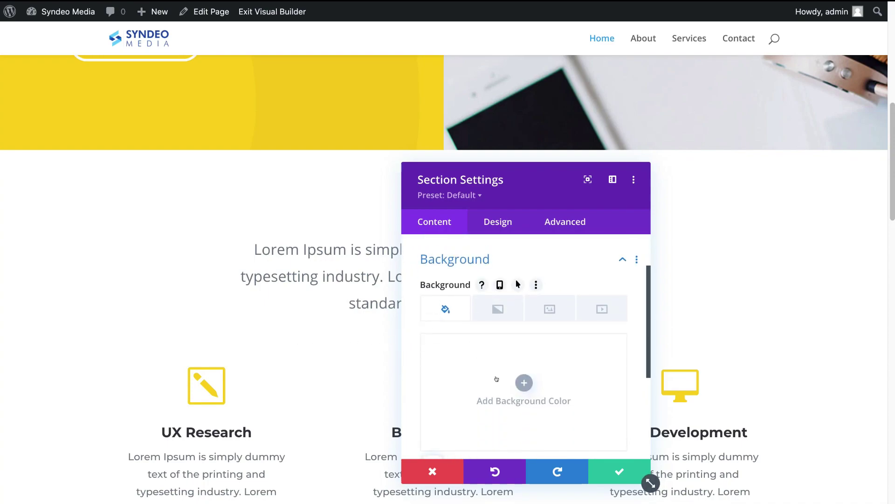
click(524, 382)
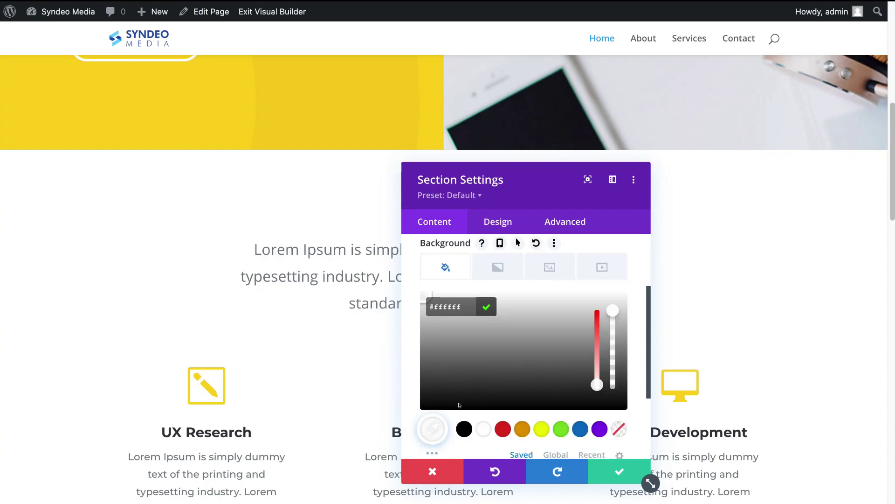
click(500, 429)
click(515, 428)
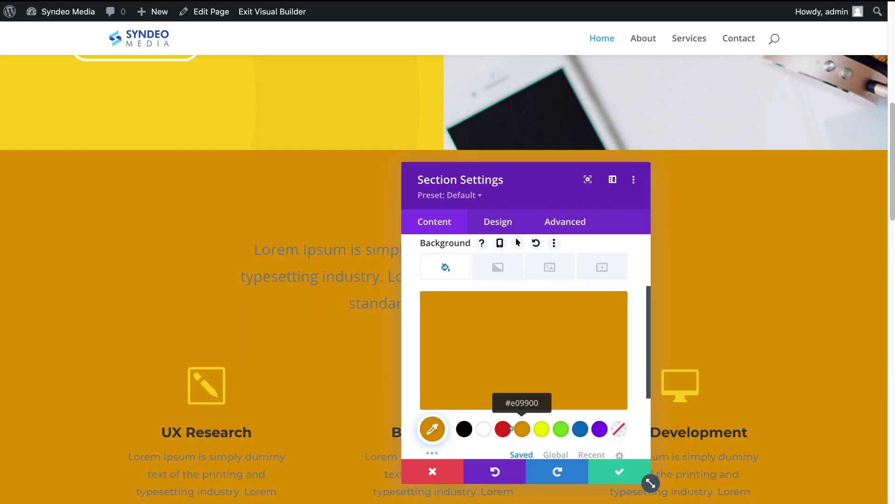
click(542, 429)
click(561, 428)
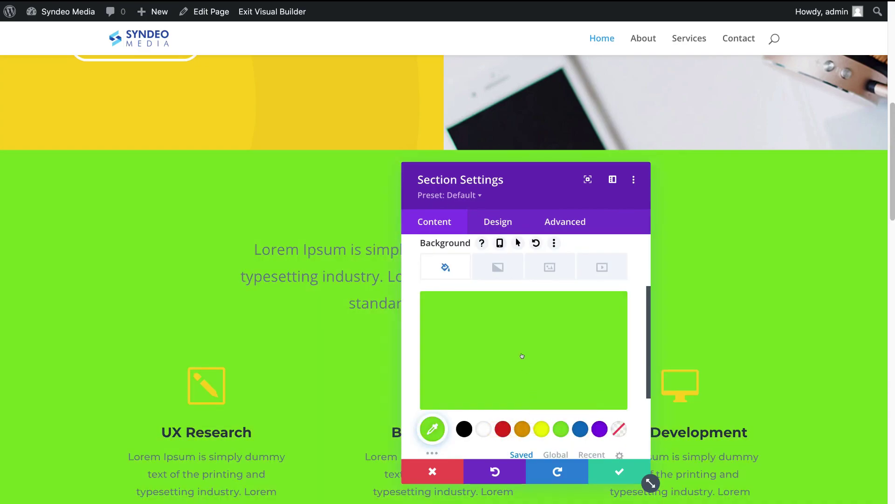
- Try a gradient background on the services section, running from blue to dark green (#1d7518)
click(490, 262)
click(522, 342)
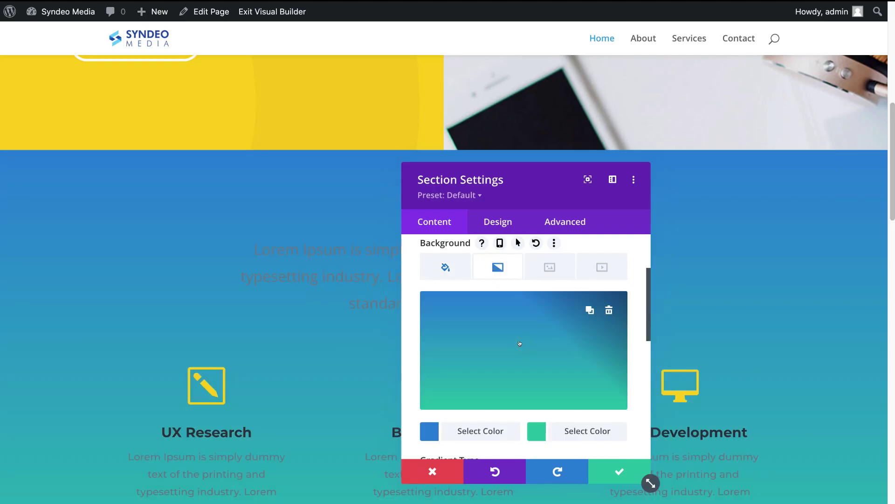
click(519, 343)
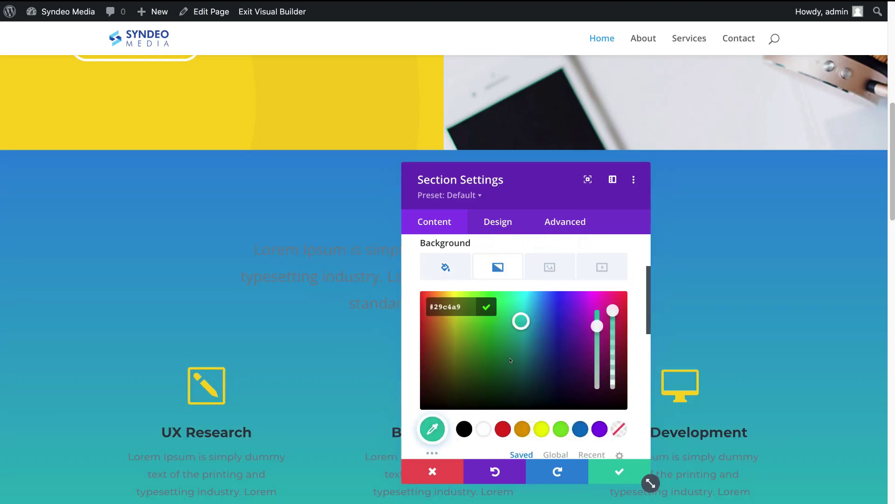
click(485, 353)
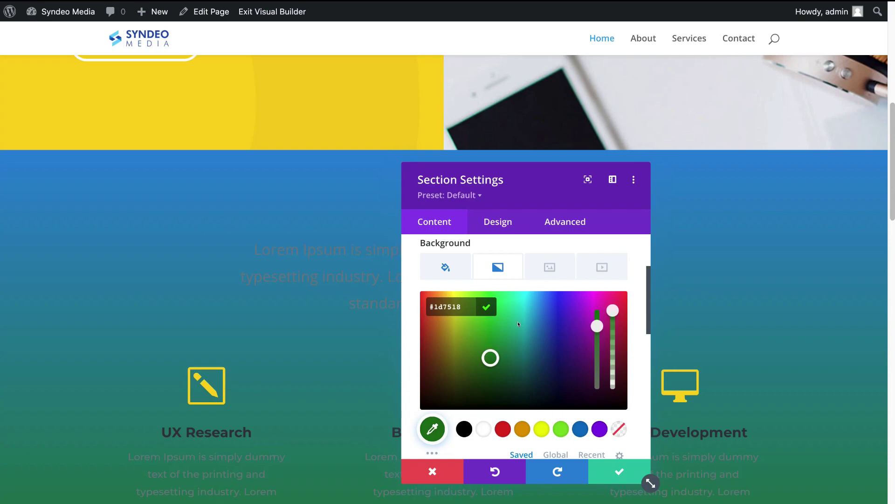
- Delete the services section's gradient and its green background colour
click(549, 267)
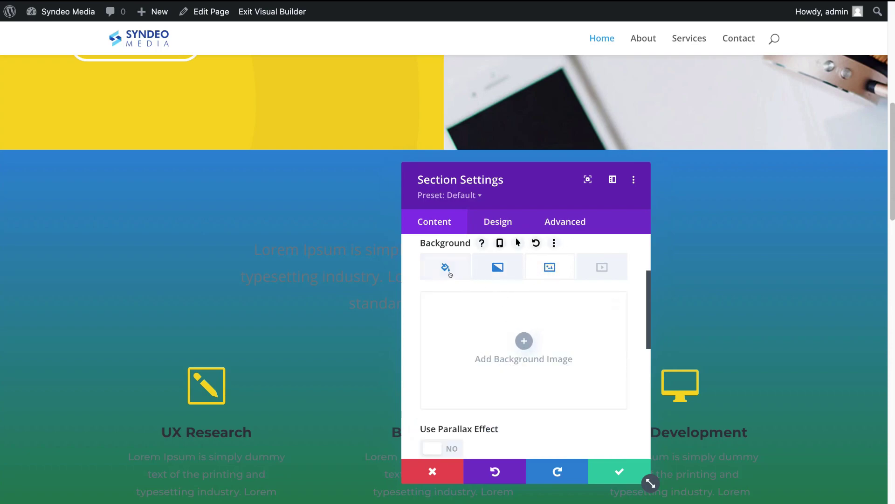
click(497, 267)
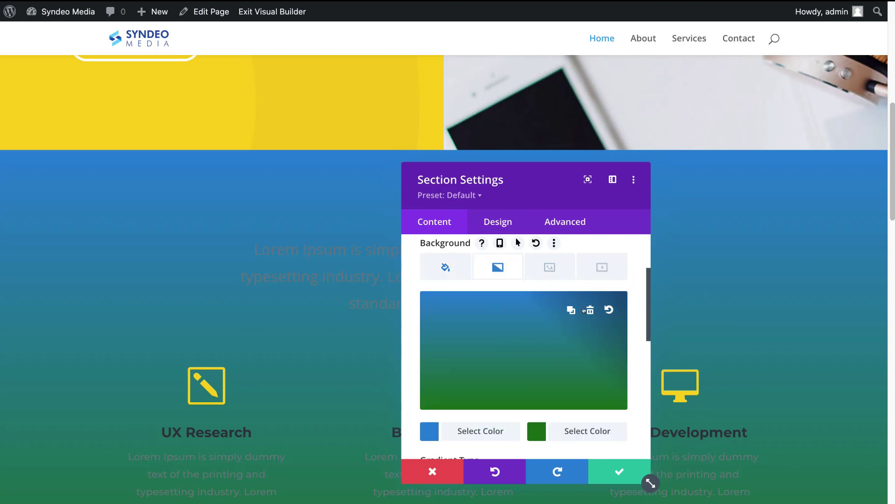
click(590, 309)
click(445, 267)
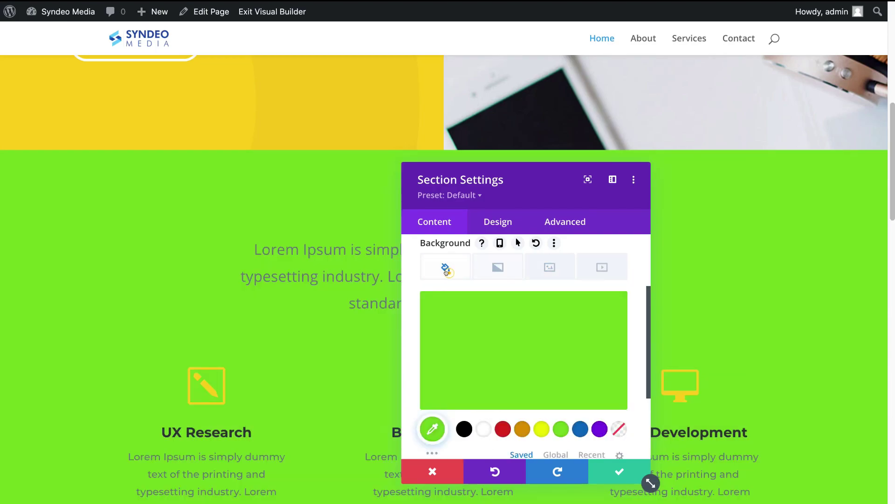
click(589, 309)
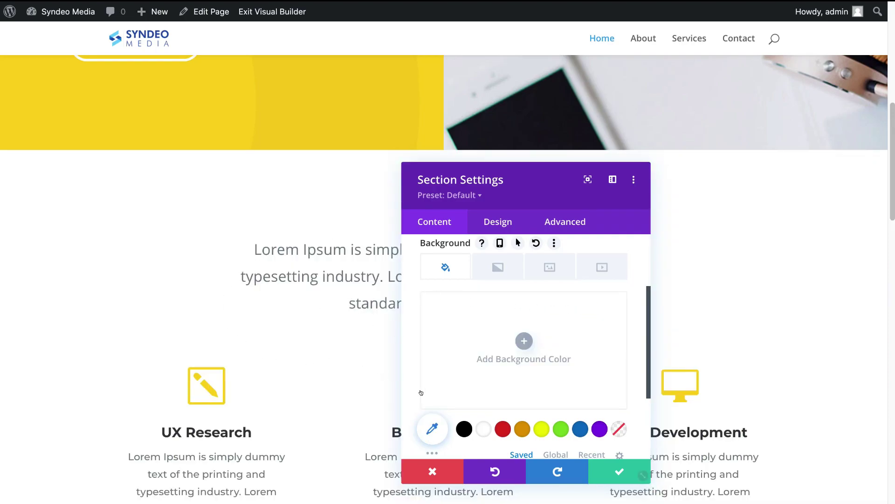
- Apply the services section's settings and save the page
click(609, 467)
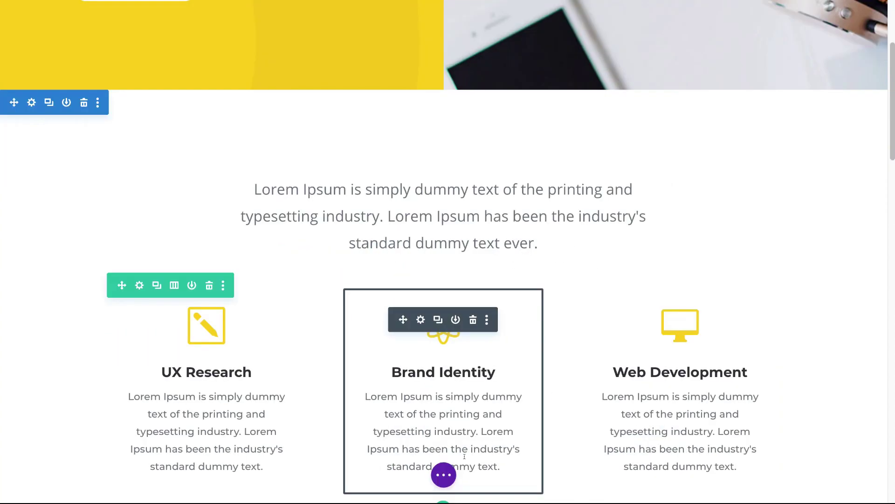
click(442, 472)
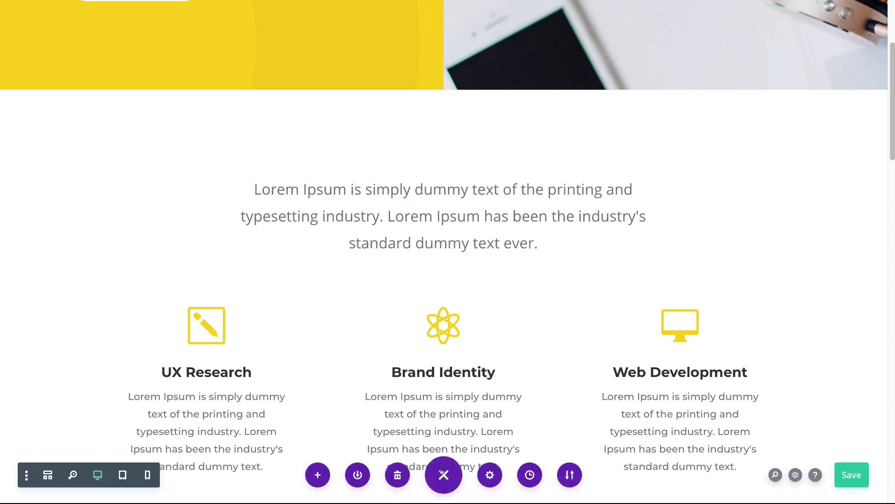
click(851, 474)
- Look at the media library and upload options for the glasses image under Our Latest Work, keep the current image and save the page
scroll(709, 445, down, 10)
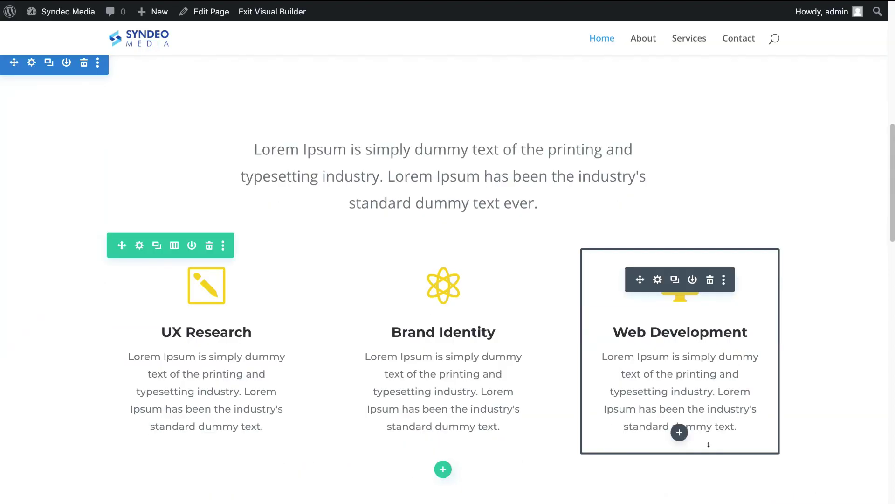
scroll(709, 444, down, 3)
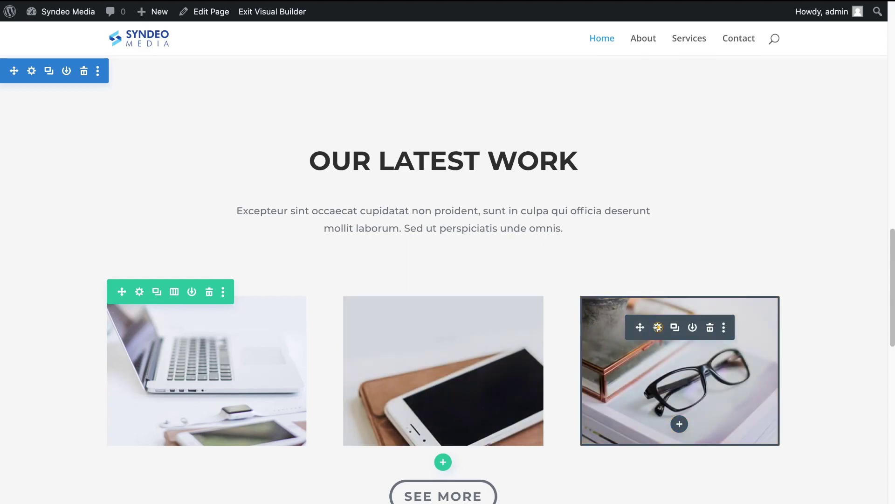
click(658, 328)
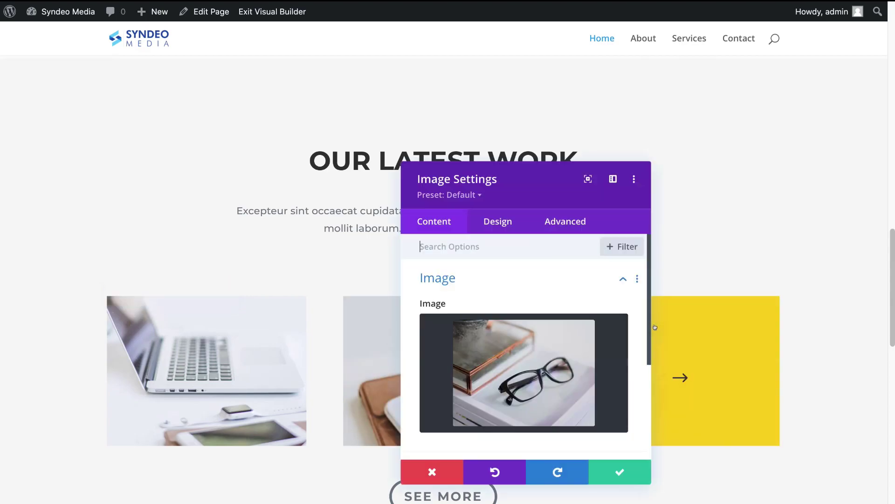
click(570, 353)
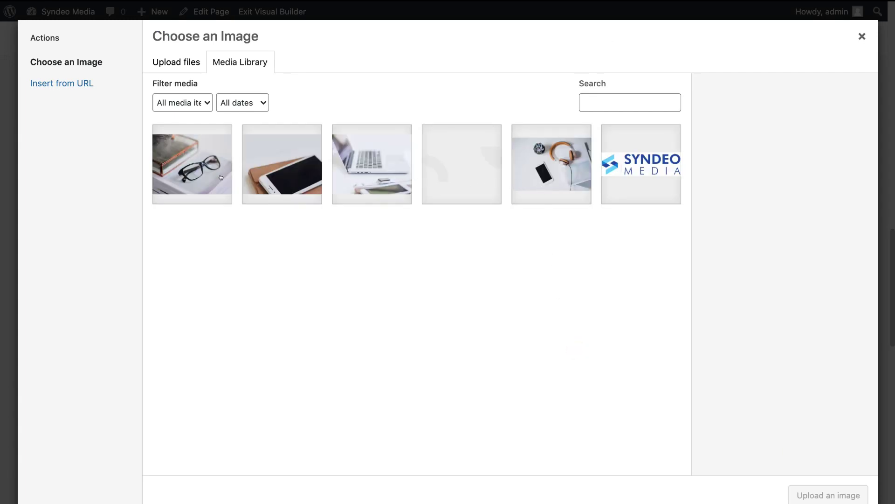
click(177, 63)
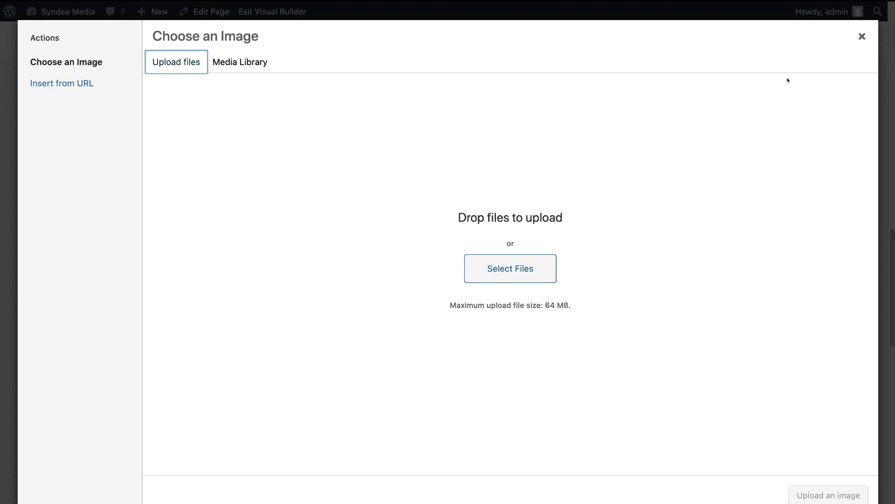
click(862, 36)
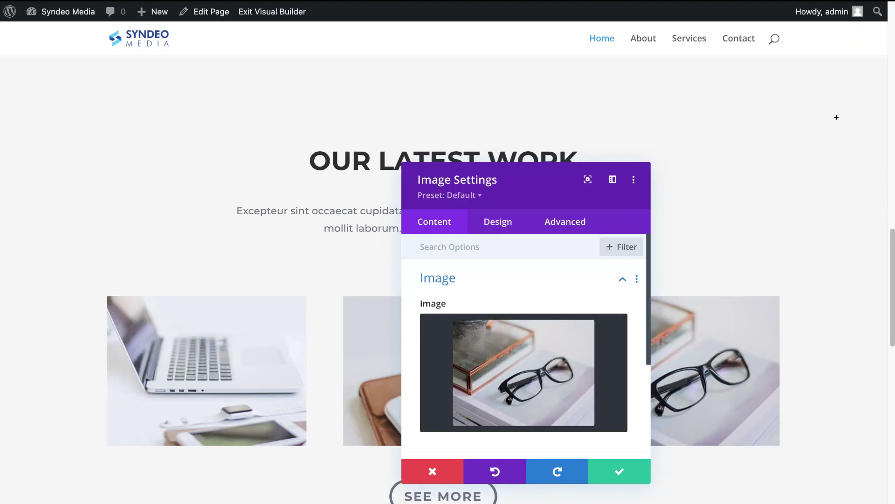
click(627, 471)
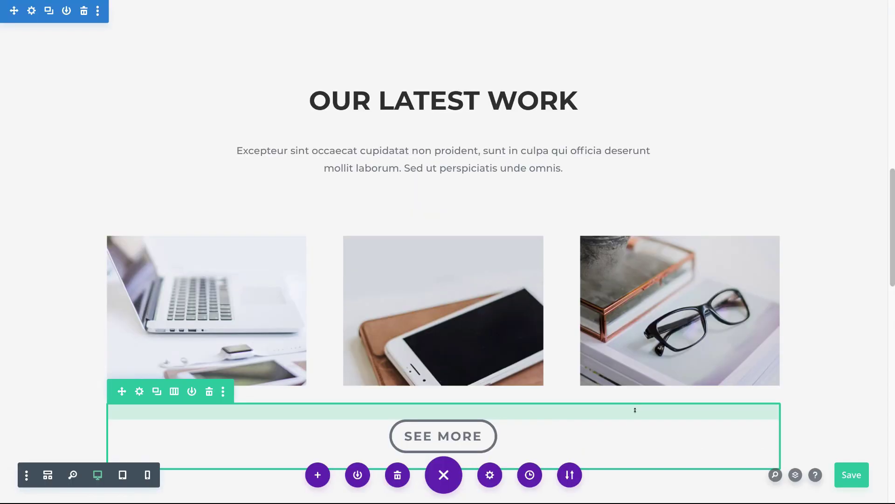
click(843, 471)
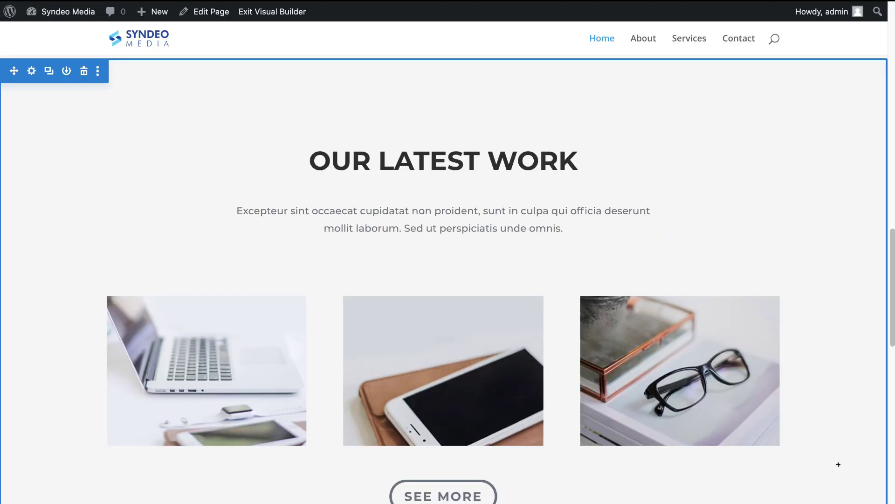
- Review the homepage down to the contact form, exit the Visual Builder and look over the live homepage
scroll(838, 464, down, 10)
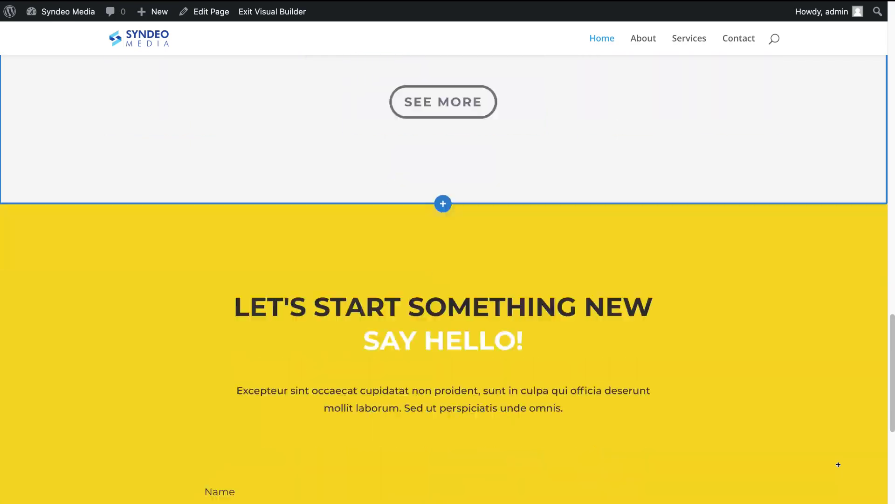
scroll(839, 464, down, 5)
scroll(838, 464, up, 15)
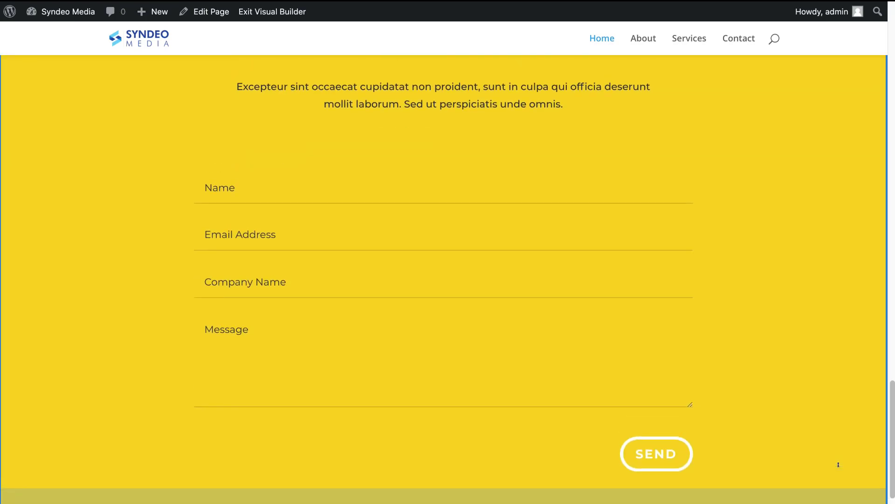
scroll(838, 465, up, 15)
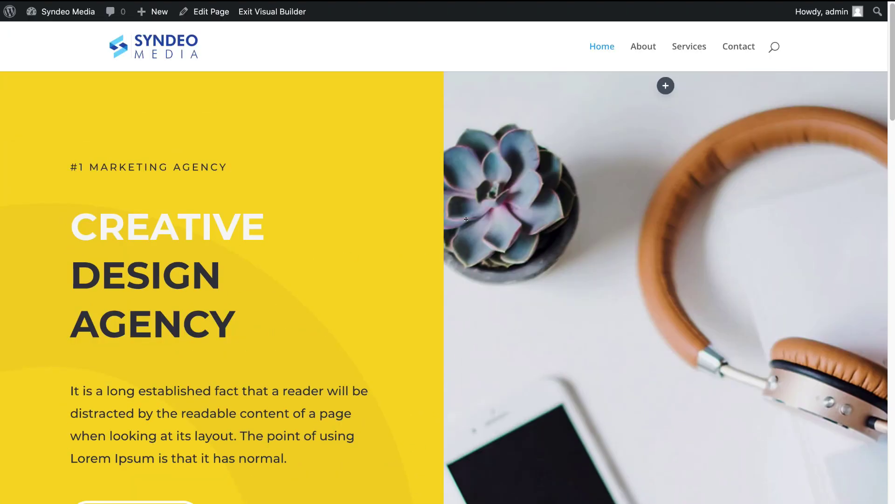
click(271, 13)
scroll(479, 230, down, 15)
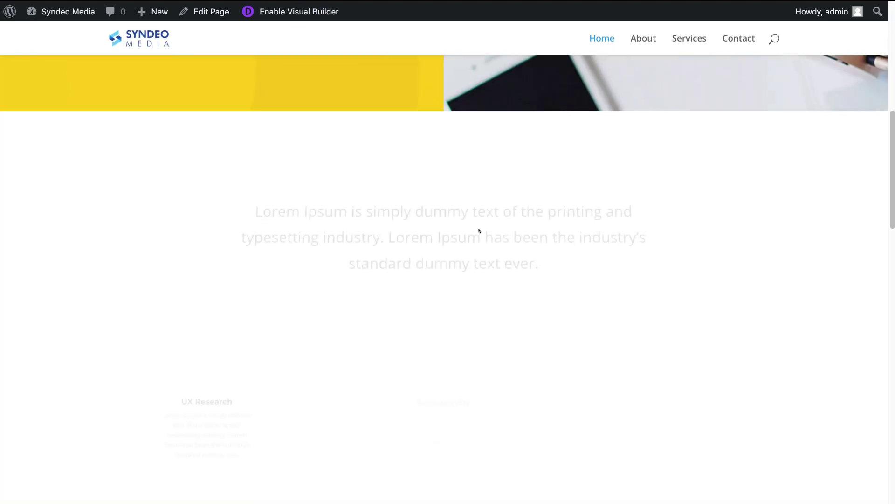
scroll(479, 230, down, 20)
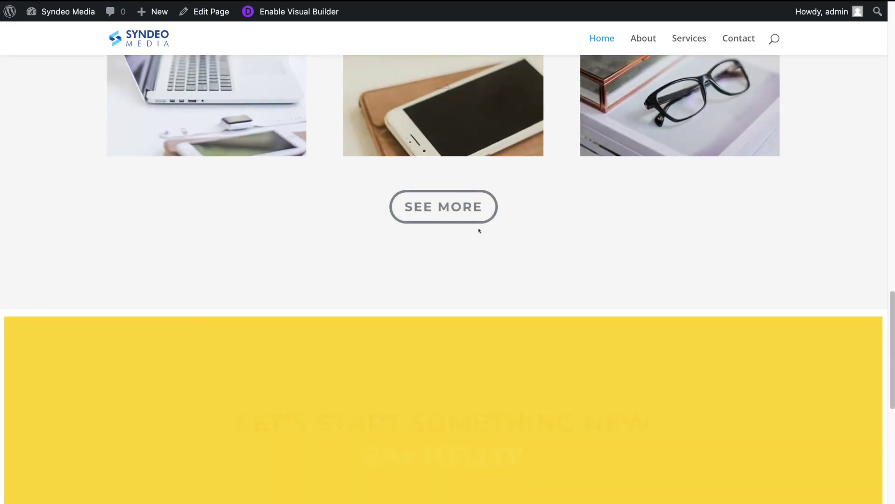
scroll(433, 251, up, 12)
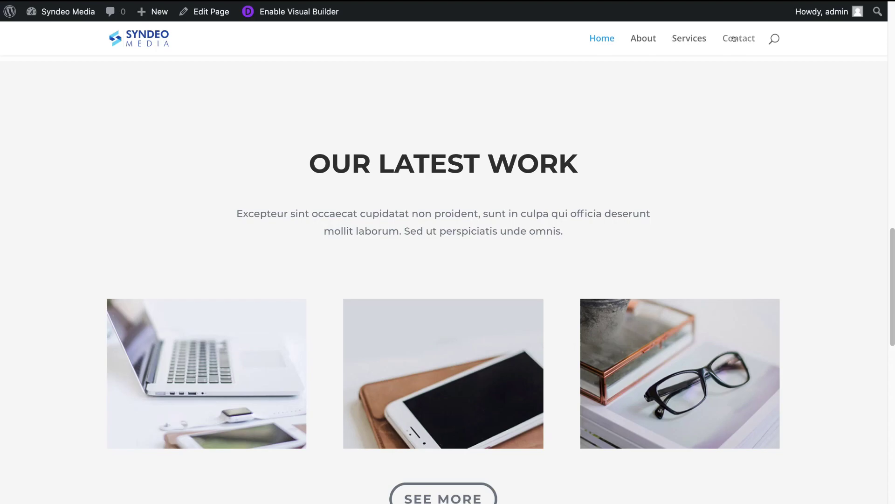
- Open the About page in the Visual Builder and load the Design Agency pack's About layout
click(642, 39)
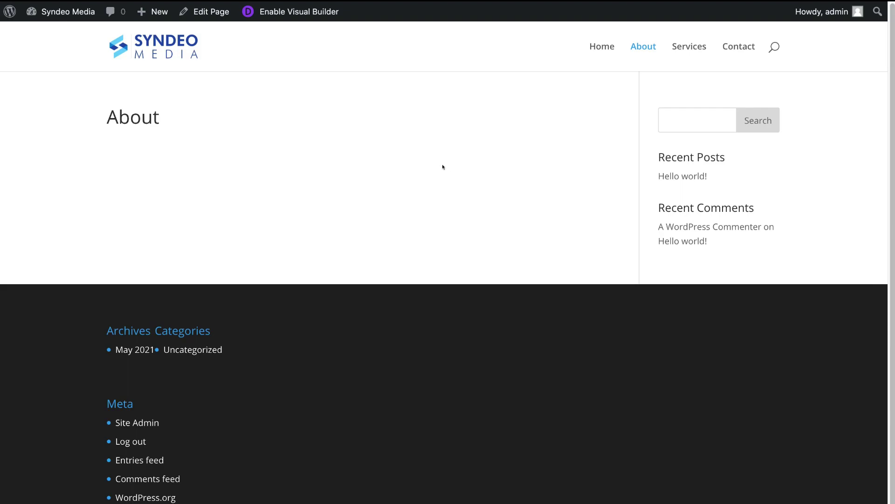
click(301, 12)
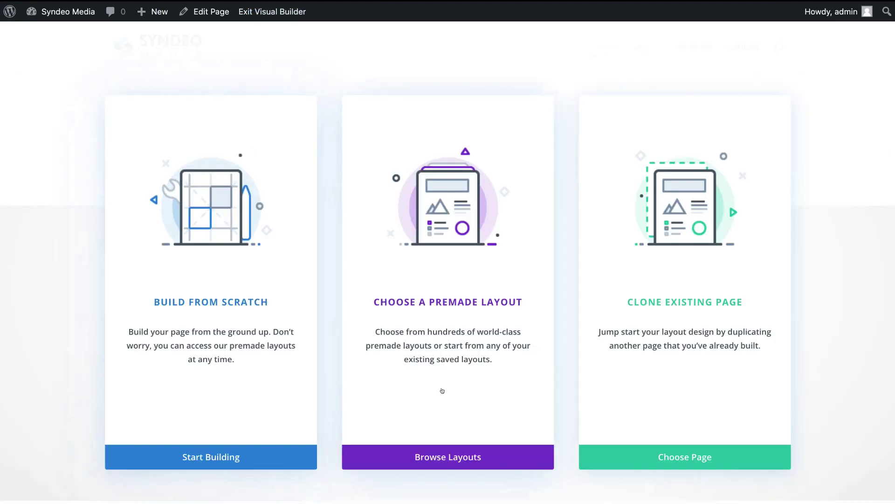
click(497, 453)
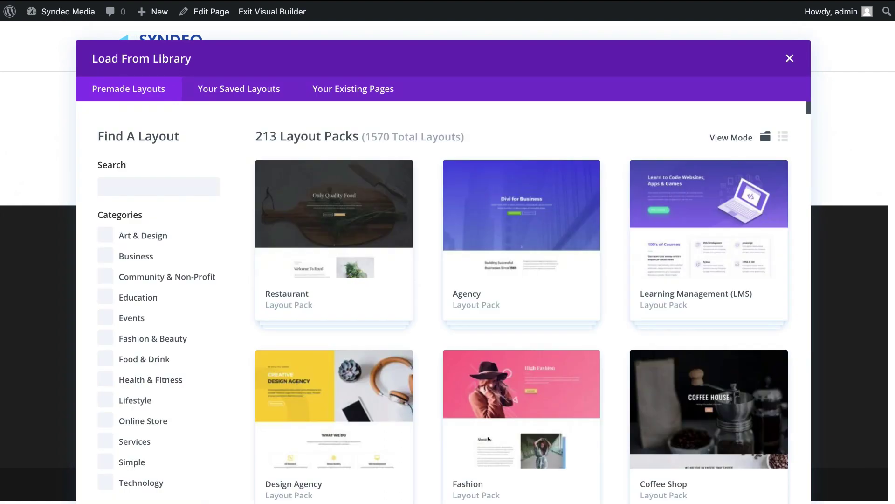
scroll(481, 397, down, 2)
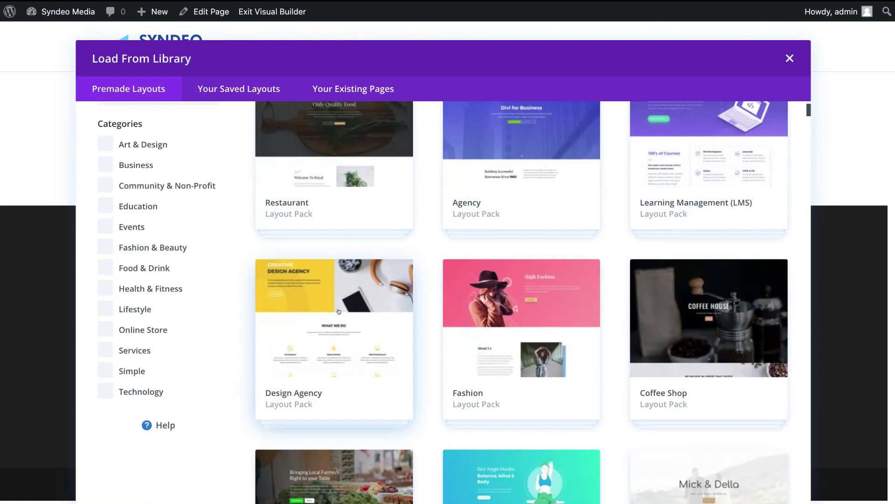
click(342, 345)
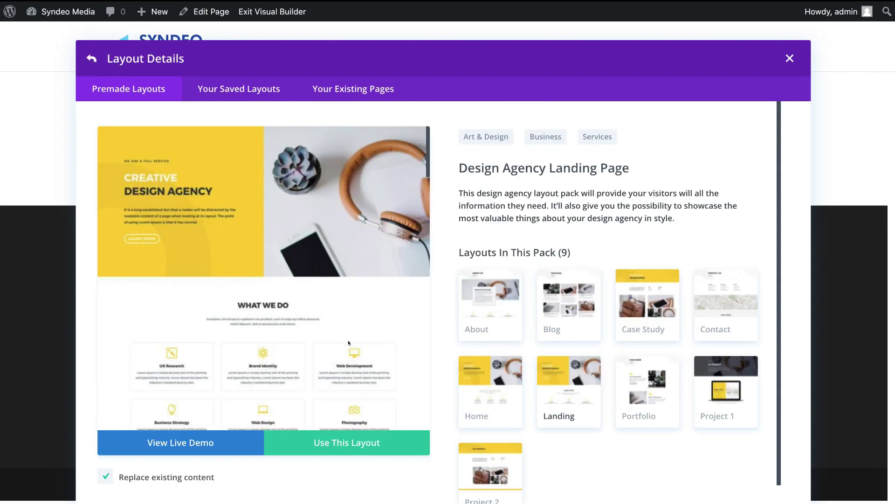
click(480, 306)
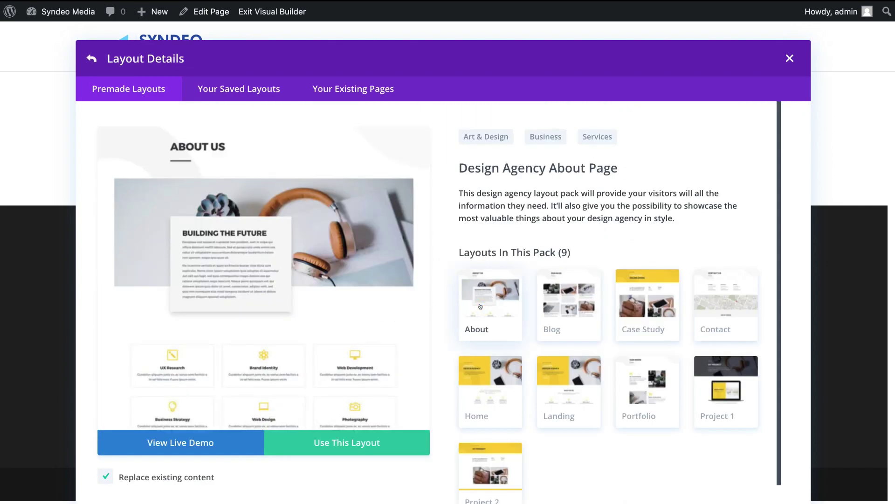
click(382, 443)
- Look over the About page's sections, from the About Us heading down to the video on the yellow background
scroll(602, 339, down, 1)
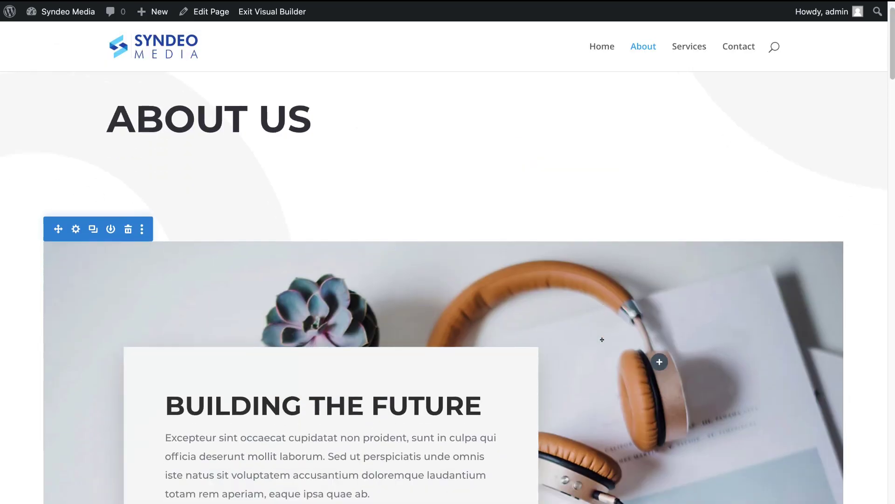
scroll(602, 340, down, 10)
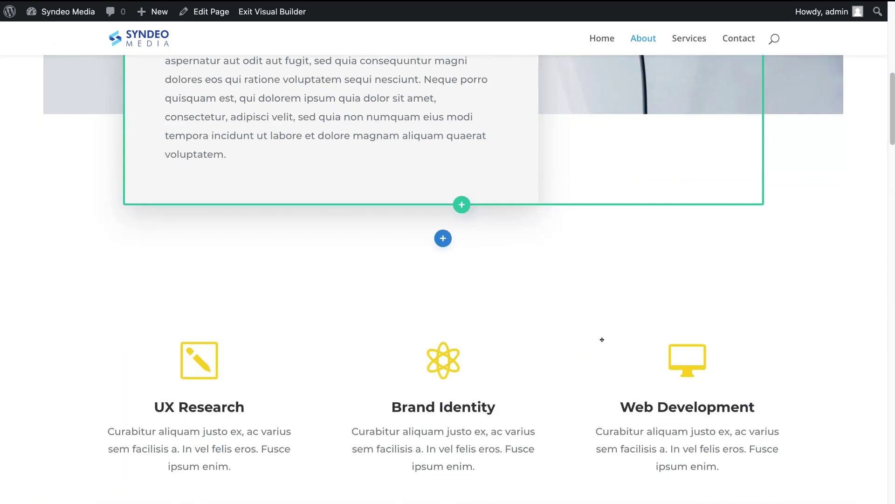
scroll(602, 340, down, 17)
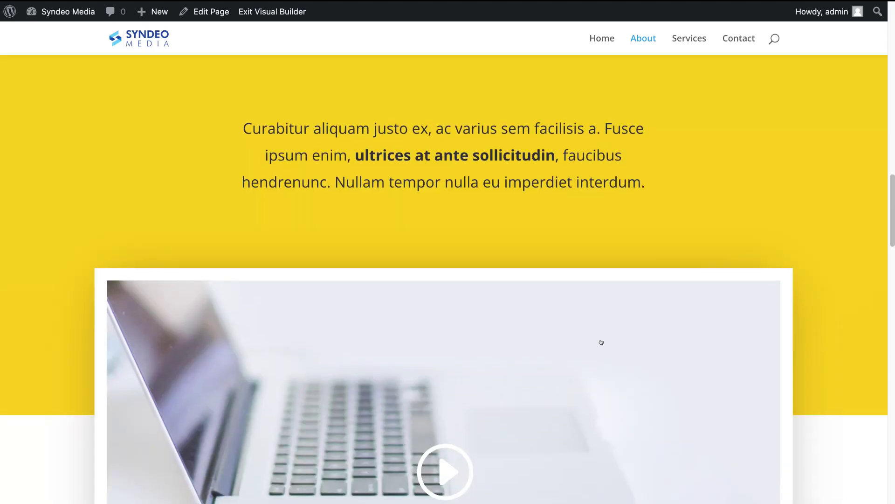
scroll(601, 342, down, 2)
scroll(498, 386, up, 6)
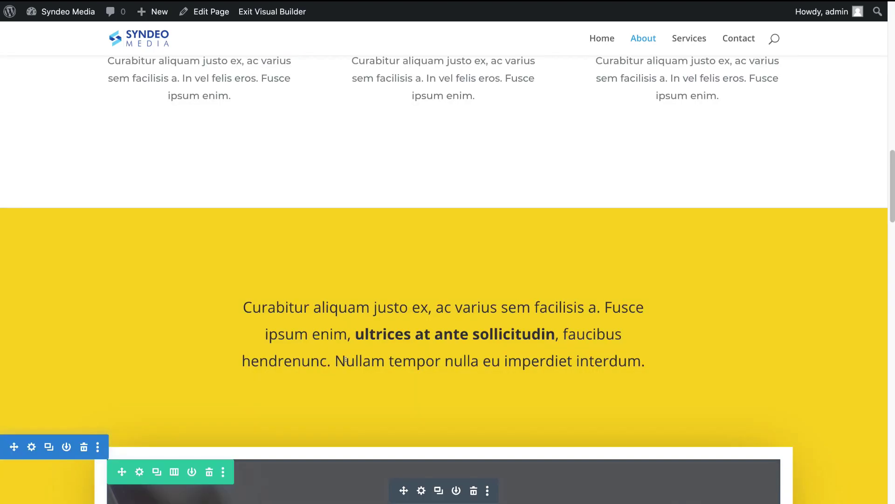
scroll(330, 273, up, 1)
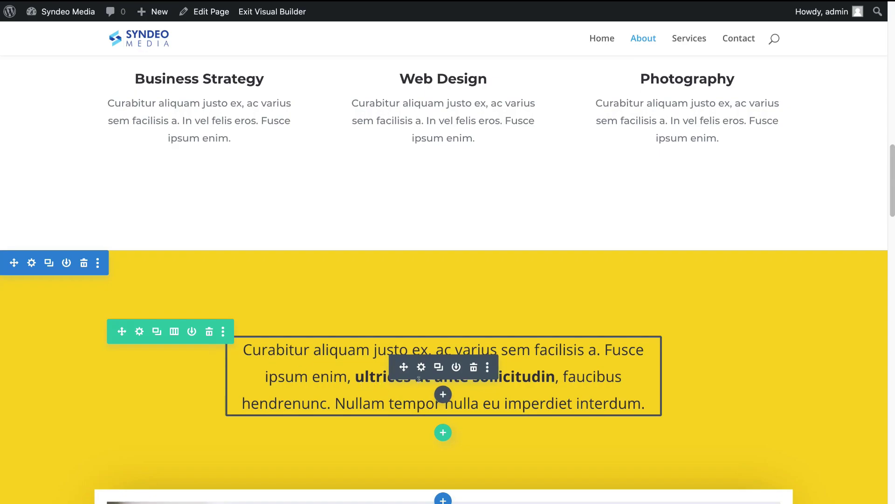
scroll(419, 379, up, 20)
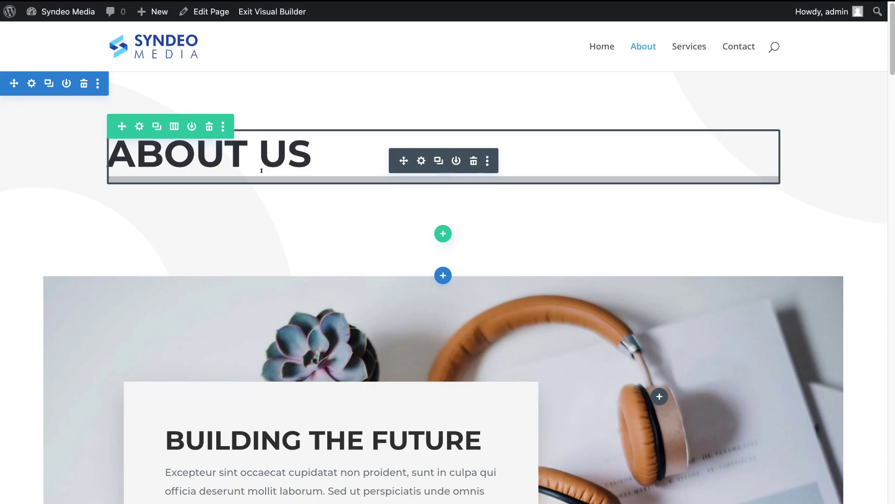
scroll(262, 171, down, 6)
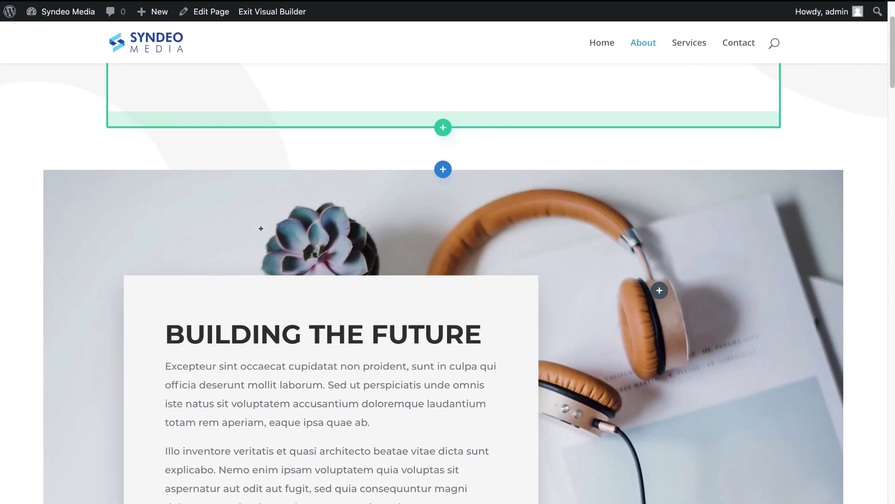
scroll(263, 228, up, 7)
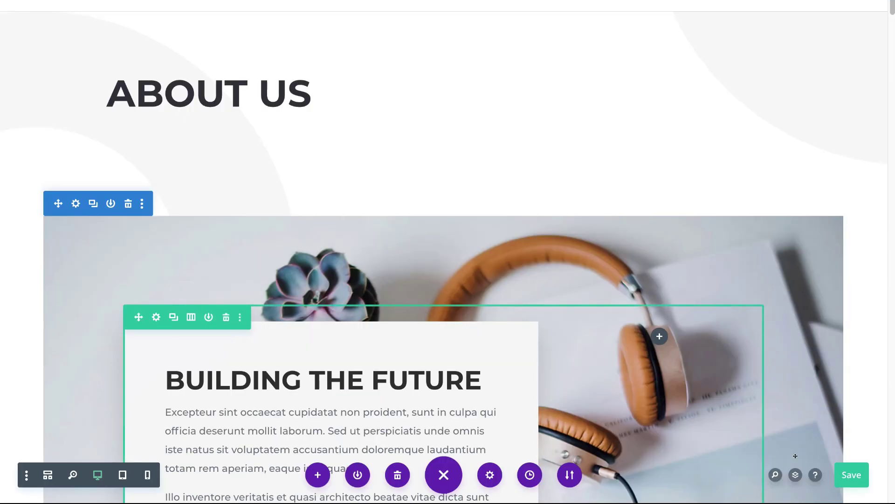
- Save the About page, exit the Visual Builder and look over the live page
click(852, 474)
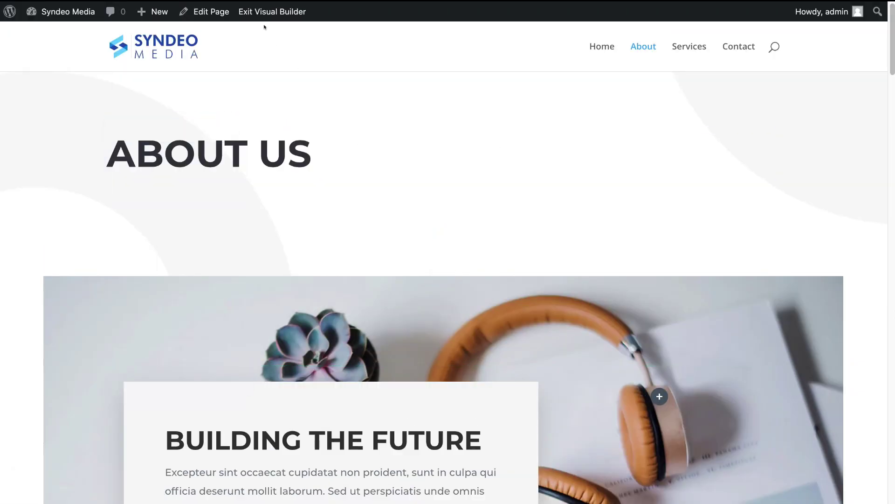
click(274, 14)
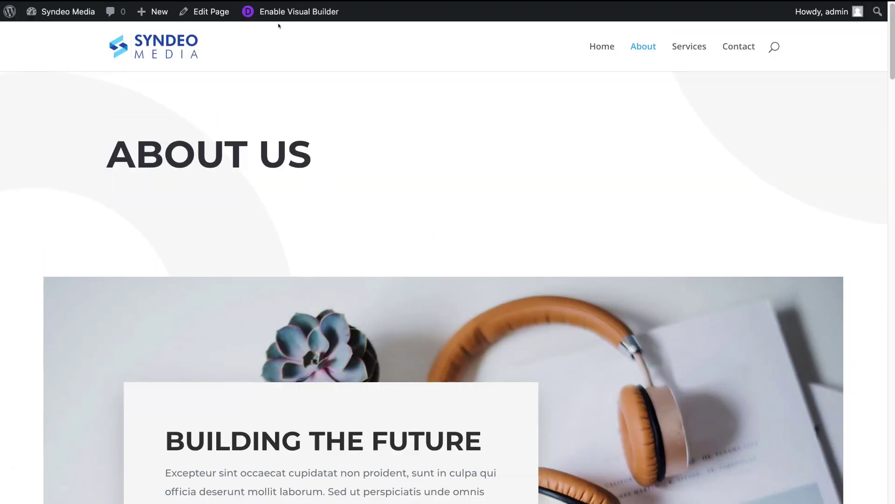
scroll(378, 152, down, 15)
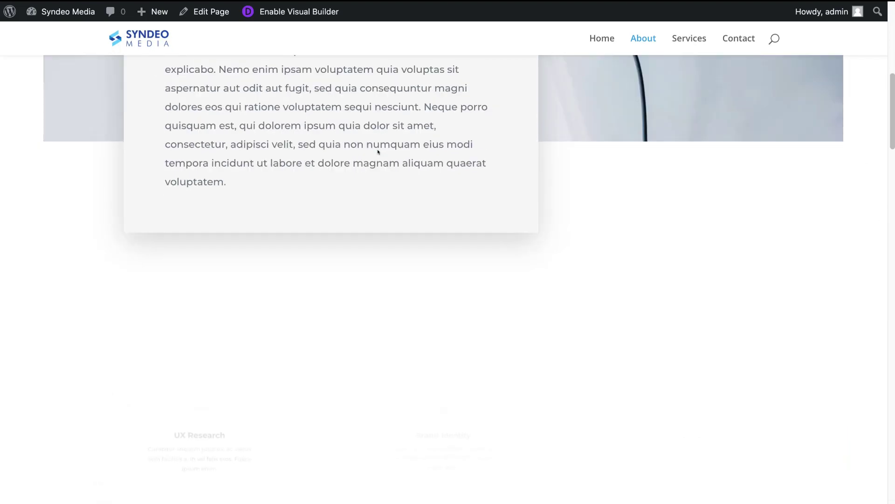
scroll(379, 152, down, 4)
scroll(377, 148, up, 20)
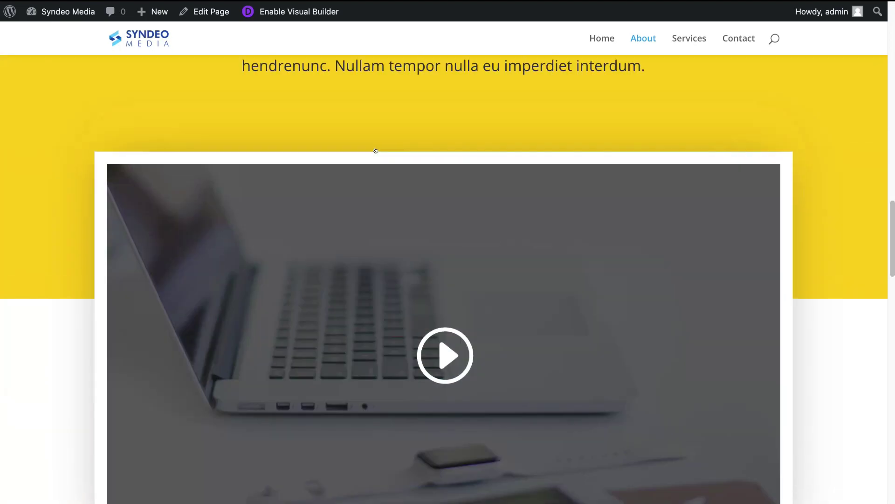
scroll(377, 147, up, 4)
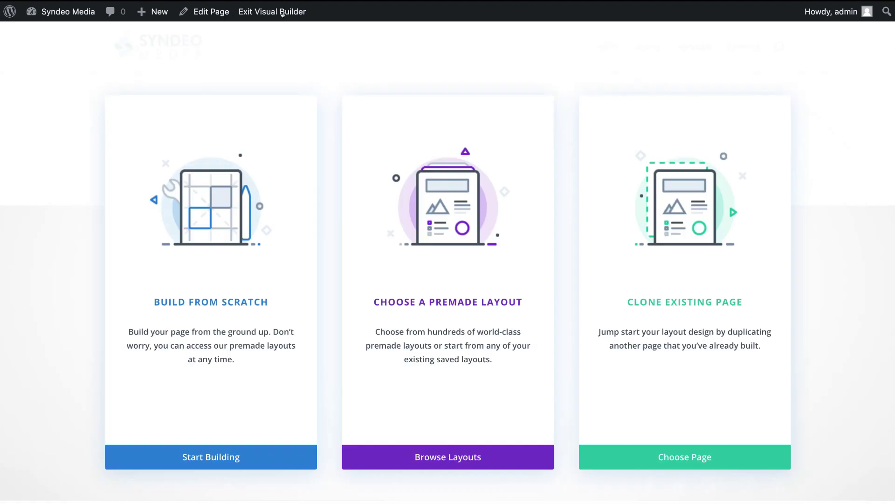
- Load the Design Agency pack's Contact layout into the Contact page, save the page and exit the Visual Builder
click(450, 446)
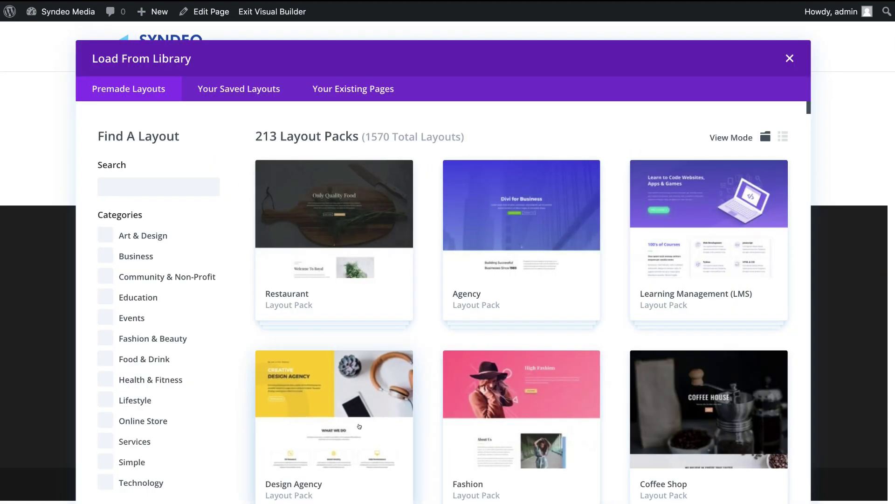
click(363, 415)
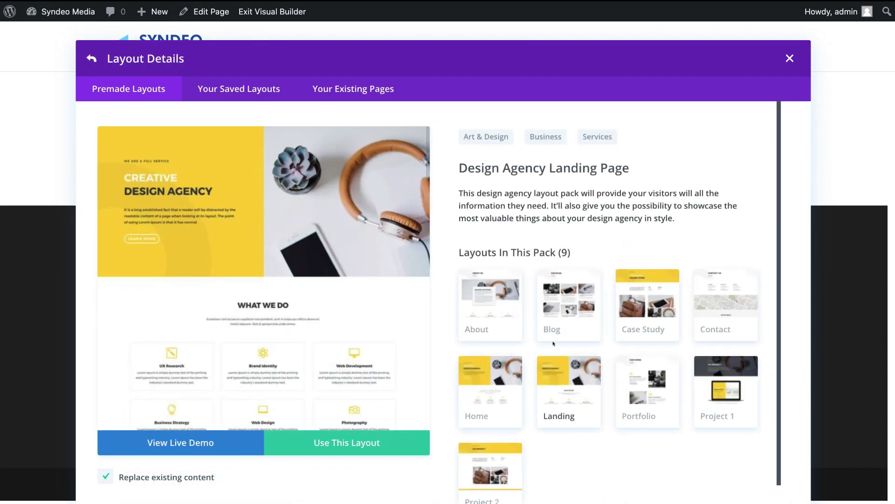
click(705, 317)
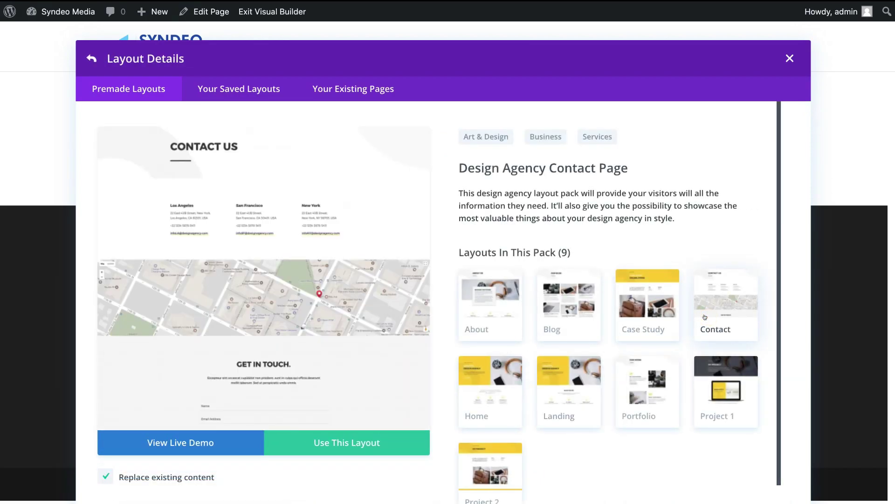
click(352, 445)
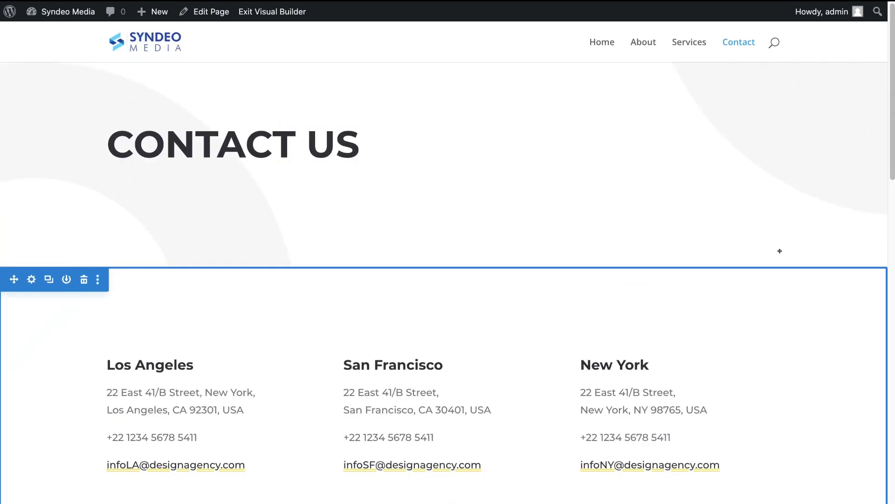
click(851, 474)
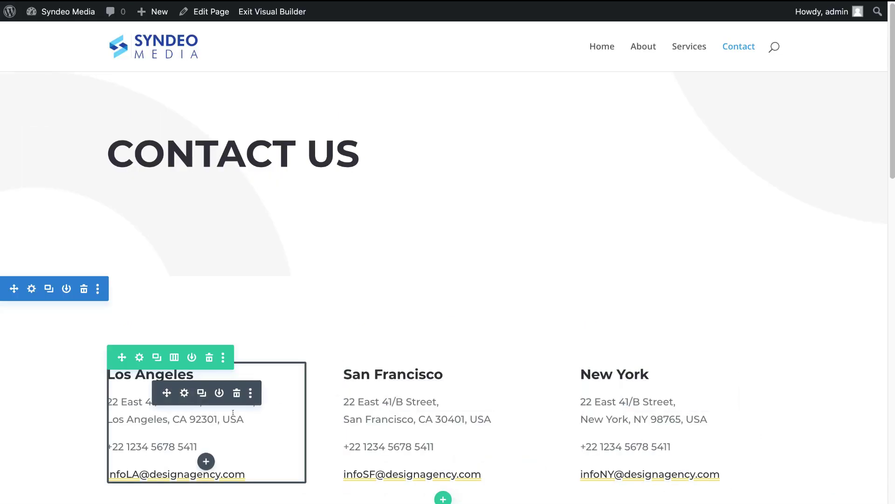
click(279, 13)
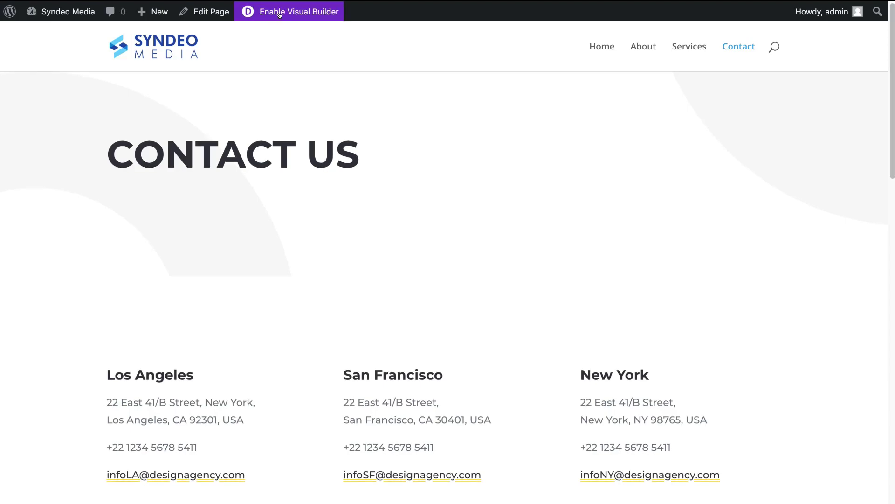
- Start building the Services page from scratch with a single-column row containing a Text module
click(687, 51)
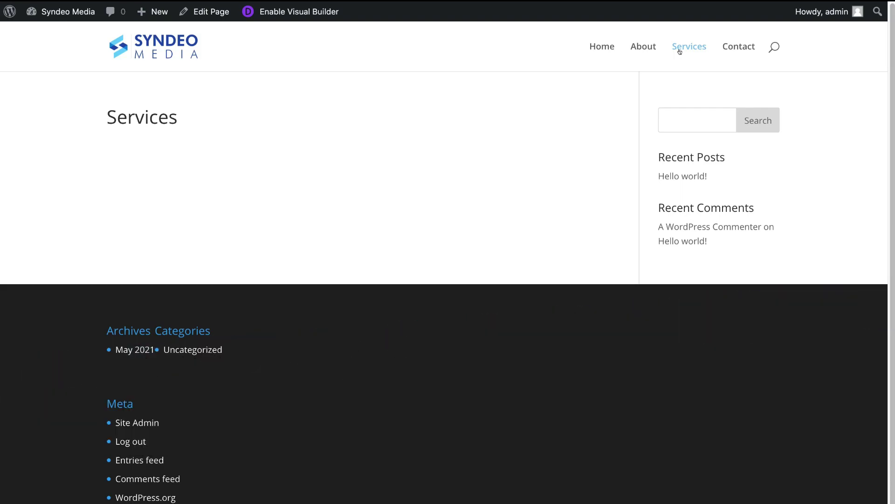
click(301, 12)
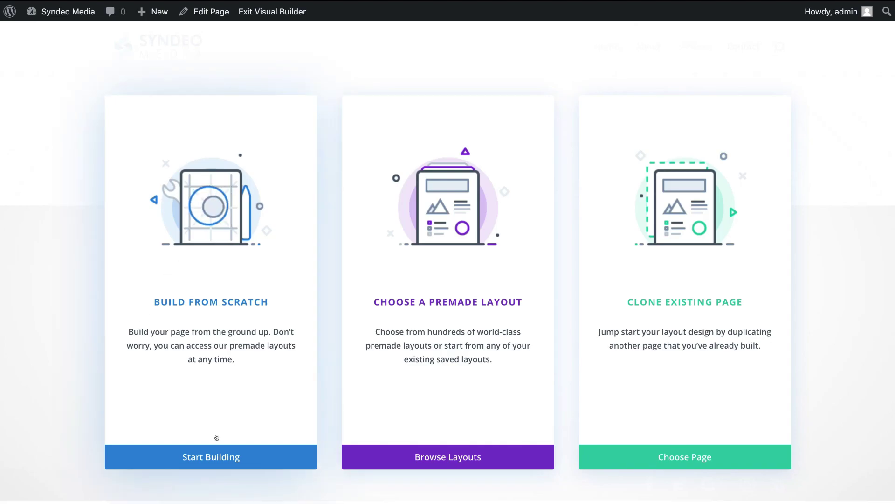
click(236, 447)
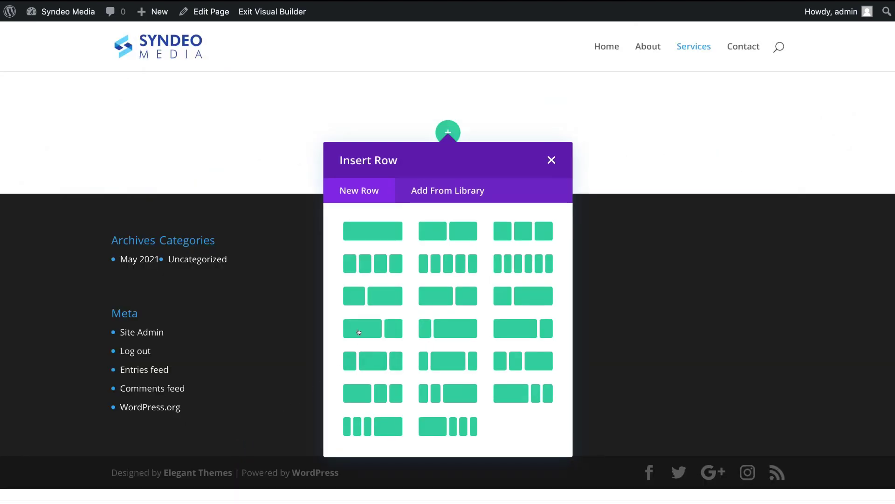
click(367, 232)
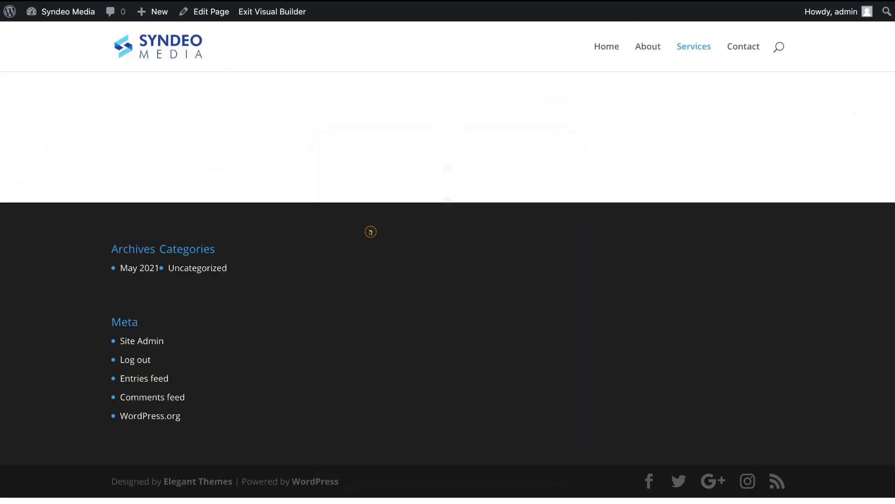
scroll(440, 334, down, 10)
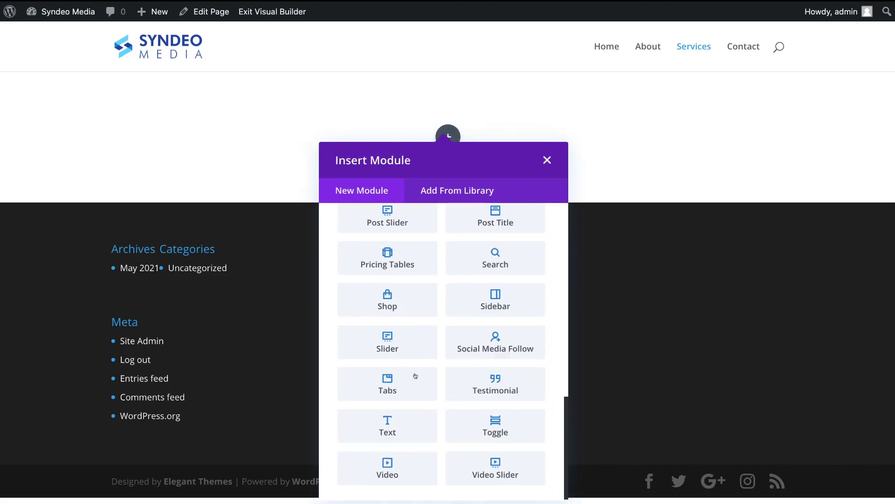
click(388, 425)
- Replace the Text module's placeholder body text with SERVICES and centre it
scroll(411, 391, down, 2)
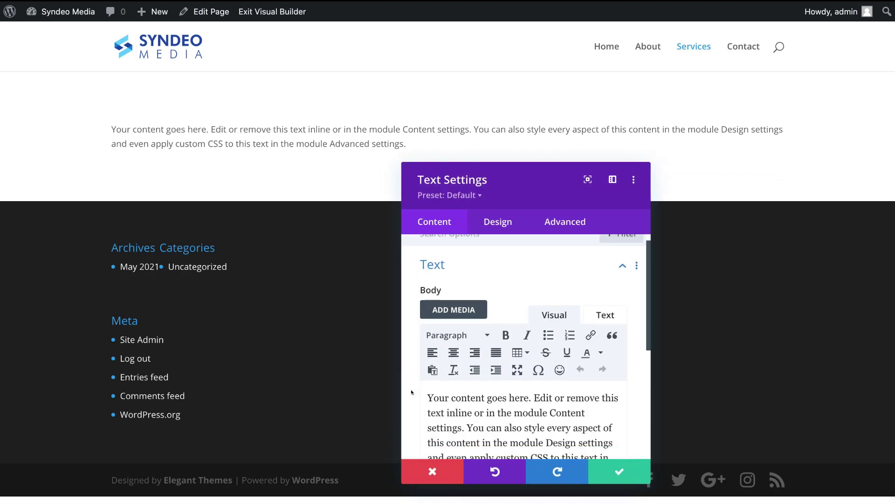
scroll(412, 392, down, 2)
drag(441, 363, 582, 425)
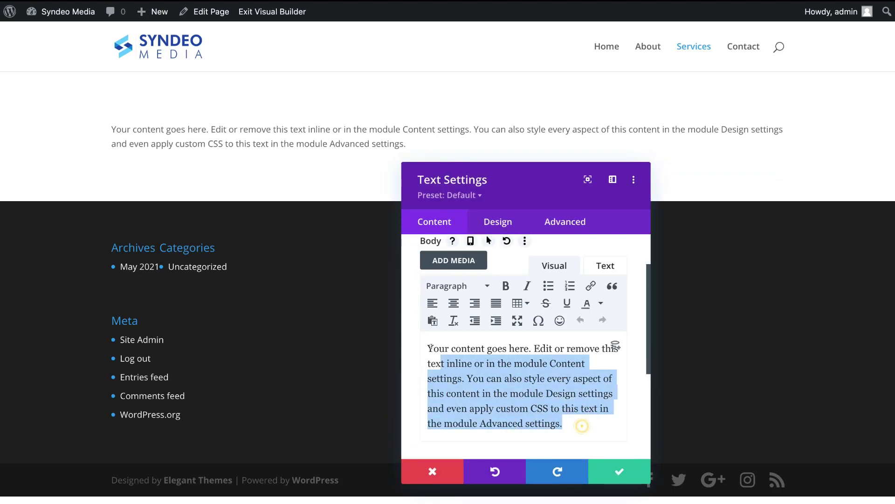
key(ctrl+a)
text(SERVICES)
double_click(488, 347)
click(453, 303)
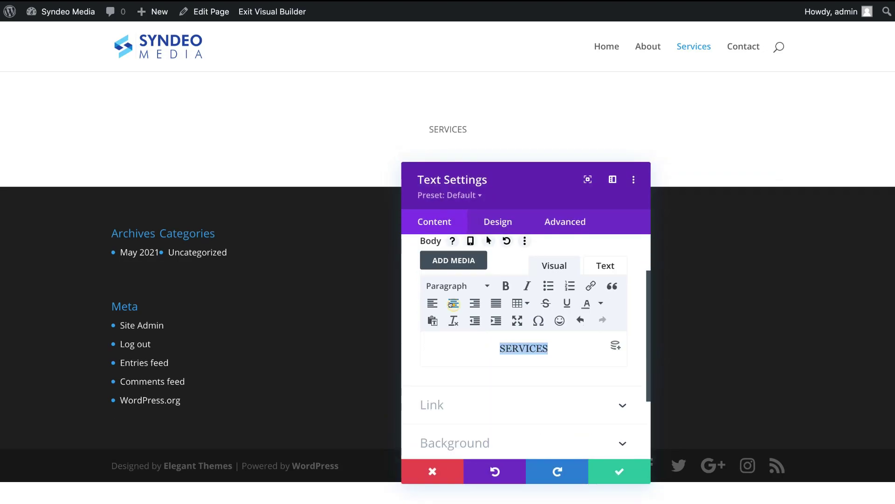
- Set the SERVICES heading's text size to 70px, apply the second text shadow preset and save the module settings
click(497, 224)
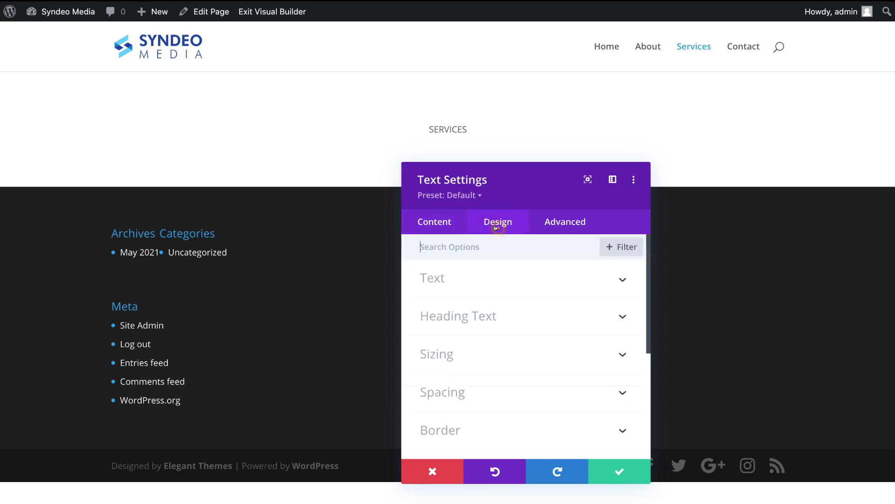
click(509, 279)
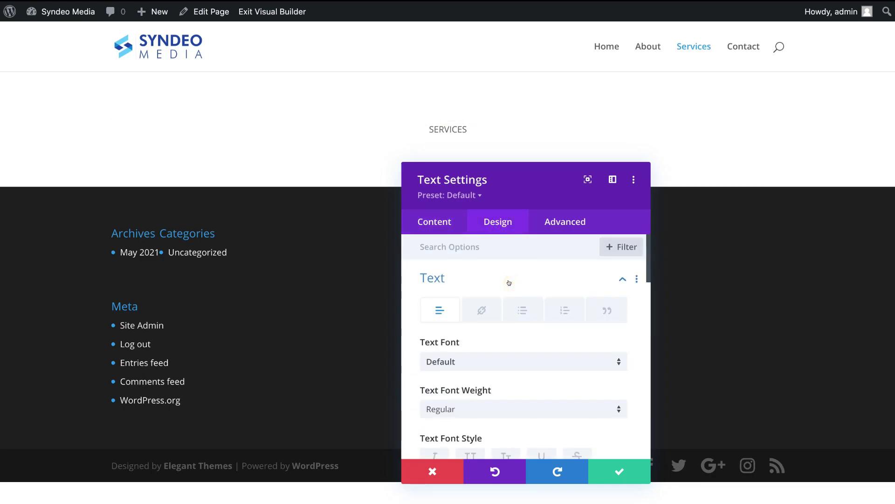
scroll(515, 310, down, 3)
scroll(517, 311, down, 4)
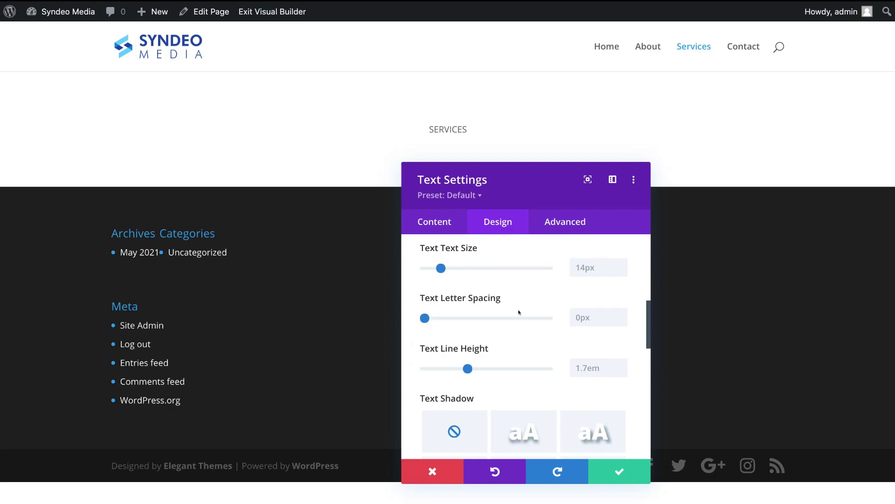
drag(441, 268, 509, 285)
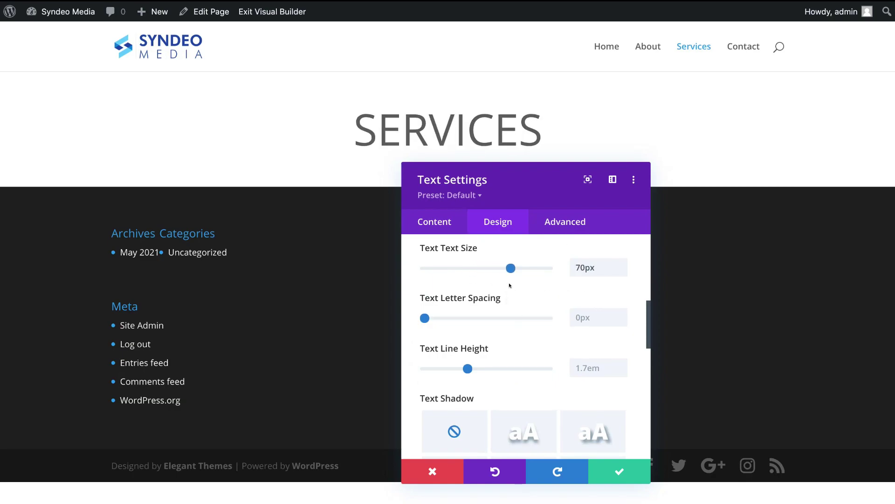
click(570, 433)
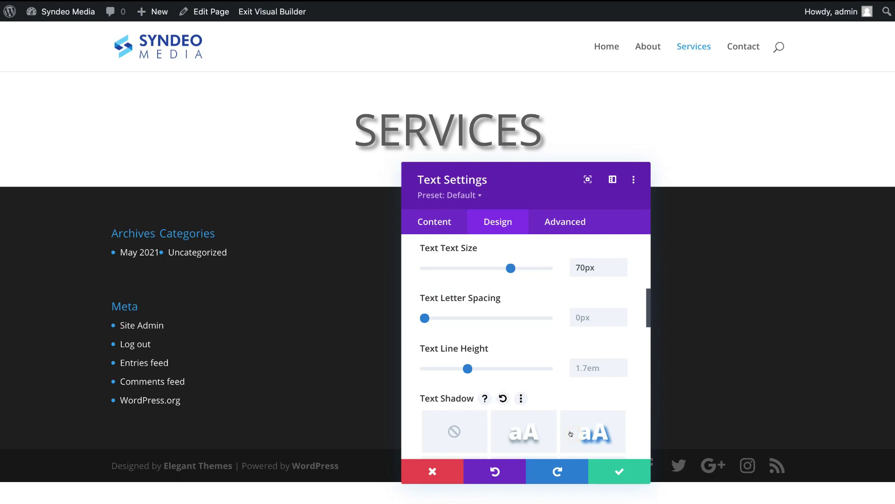
click(616, 470)
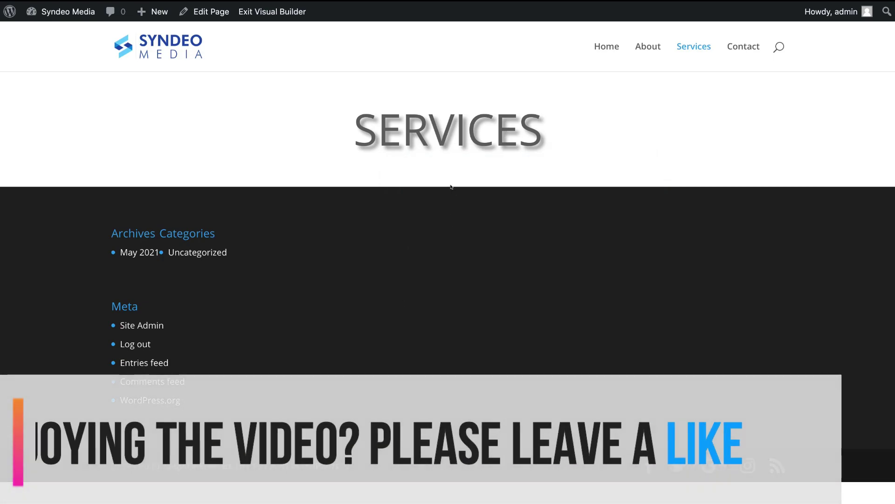
- Add a regular section below the heading with a three-column row and insert a Blurb module in its first column
click(439, 187)
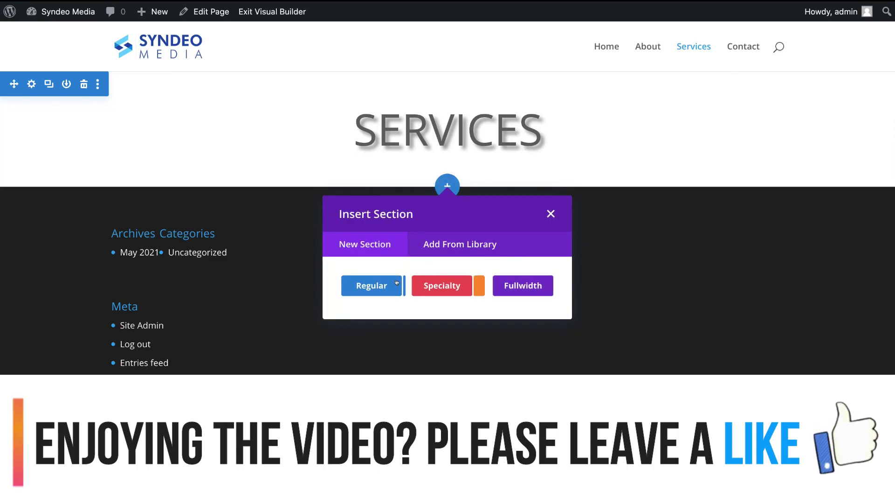
click(375, 284)
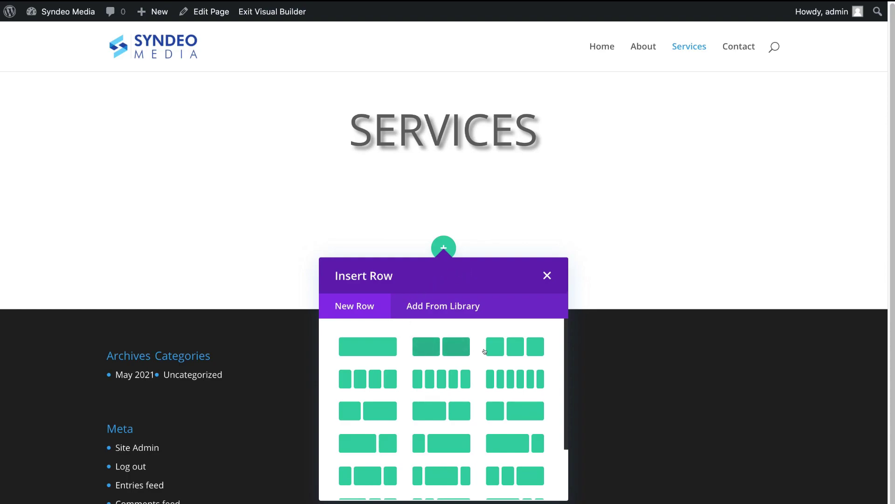
click(513, 347)
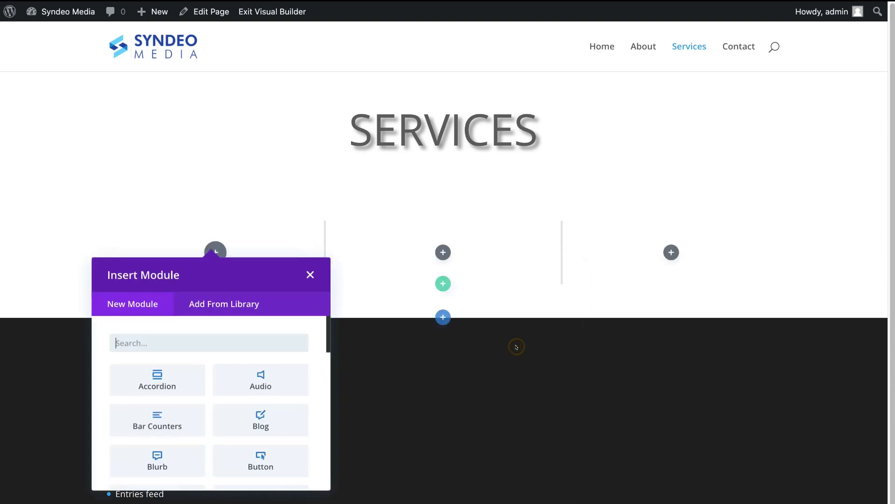
click(180, 460)
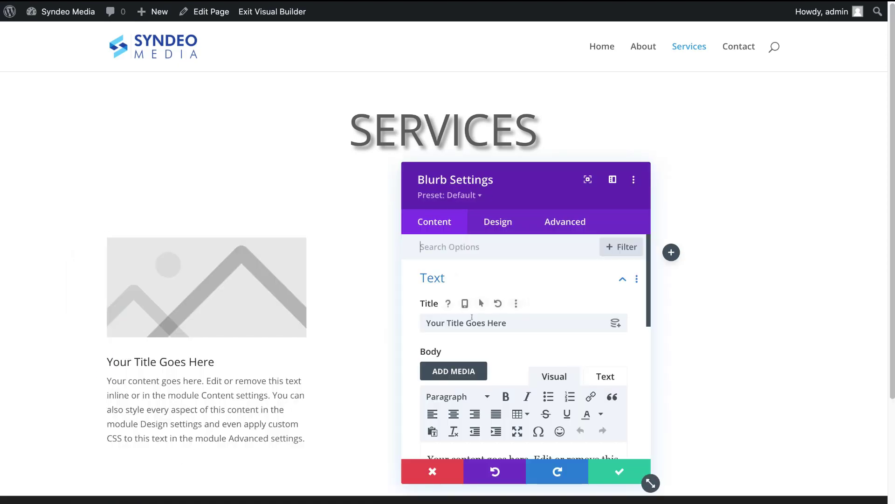
- Title the new blurb Marketing Consultation and save its settings
triple_click(471, 322)
text(Marketing Consultation)
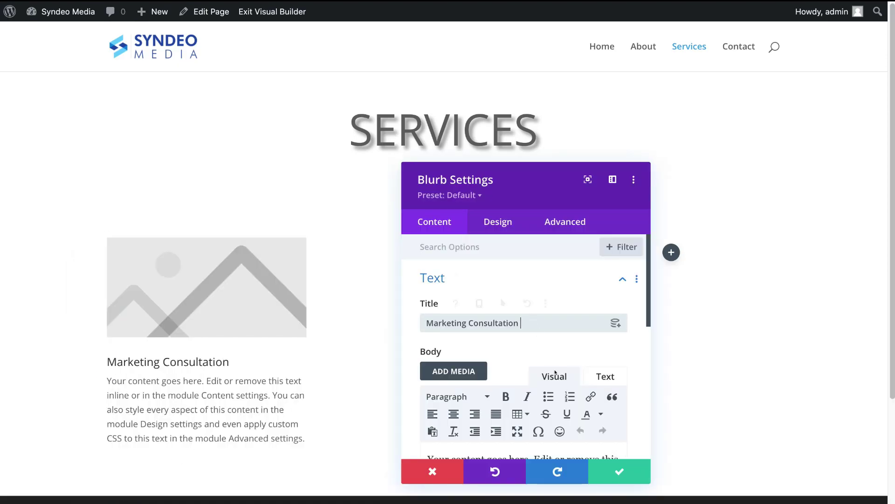
click(614, 469)
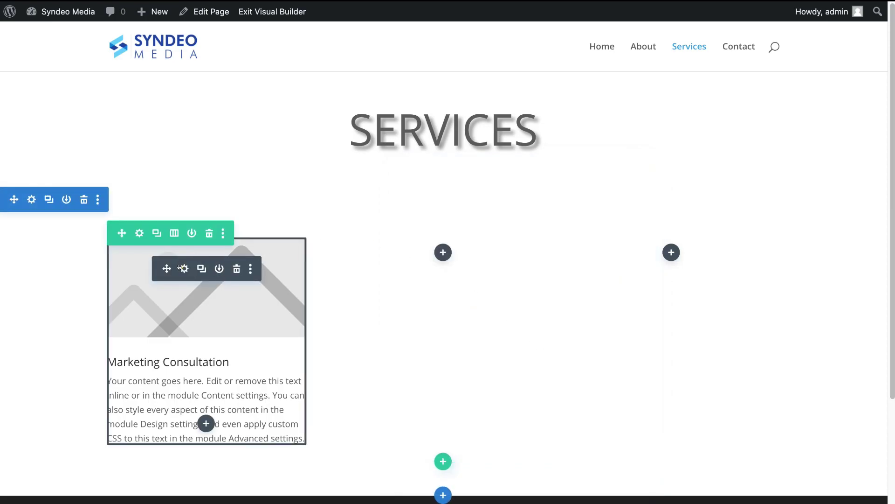
- Replace the Marketing Consultation blurb's placeholder image with the loudspeaker icon with two sound waves and save the settings
click(179, 266)
scroll(529, 318, down, 3)
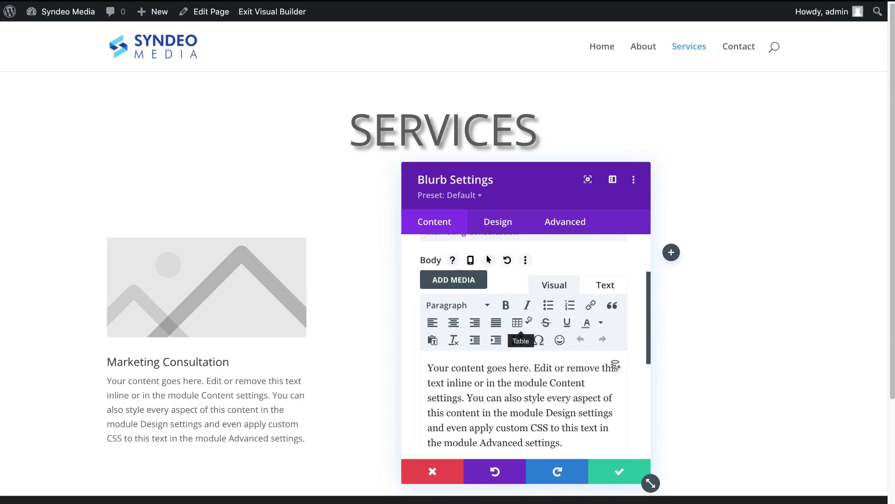
scroll(449, 280, down, 2)
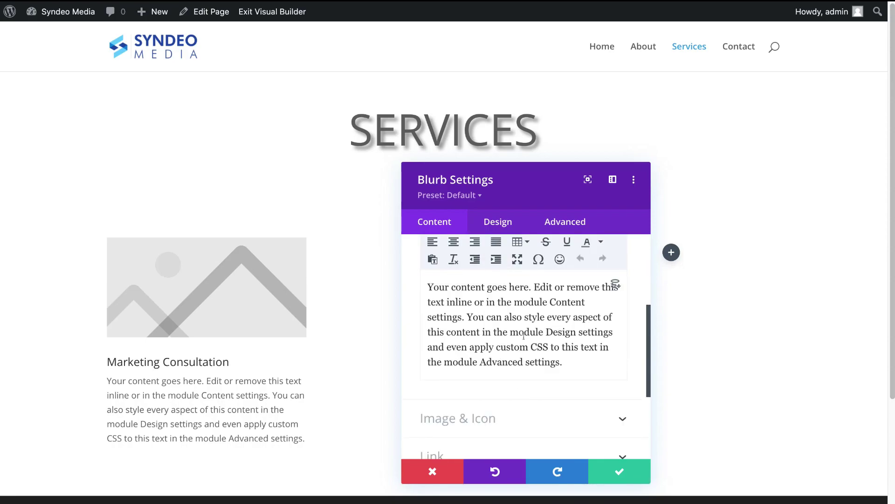
scroll(523, 336, down, 1)
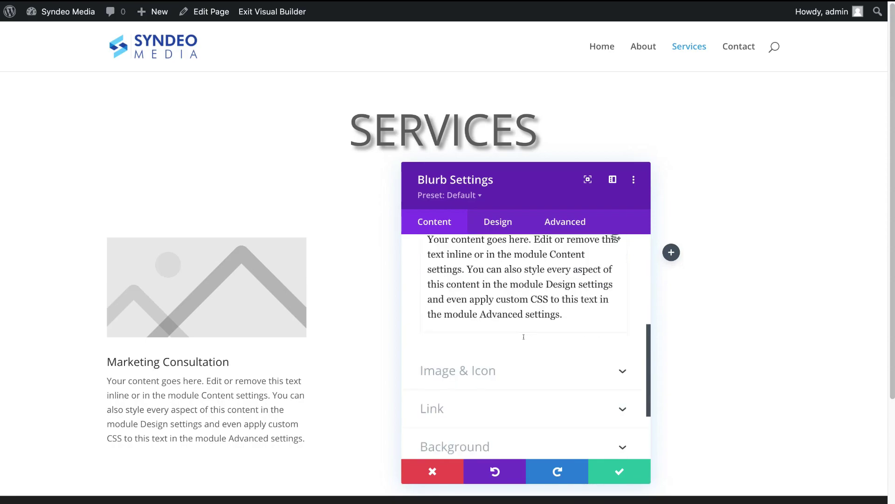
click(536, 367)
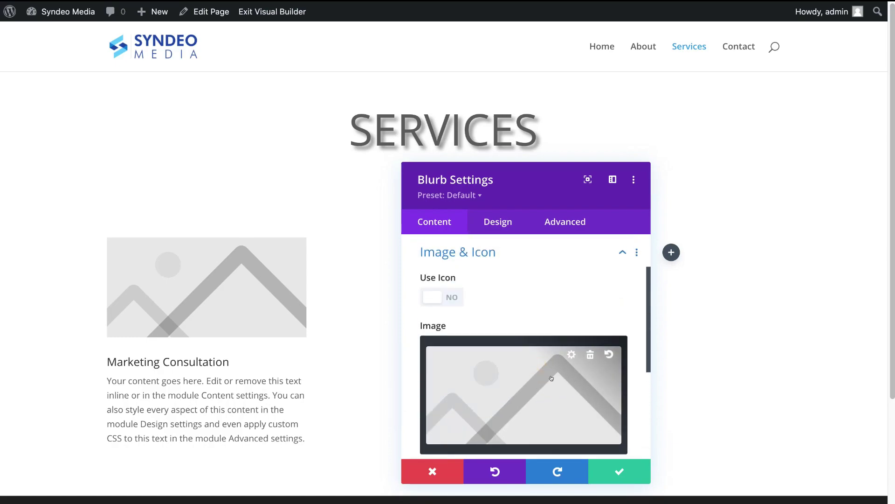
click(433, 293)
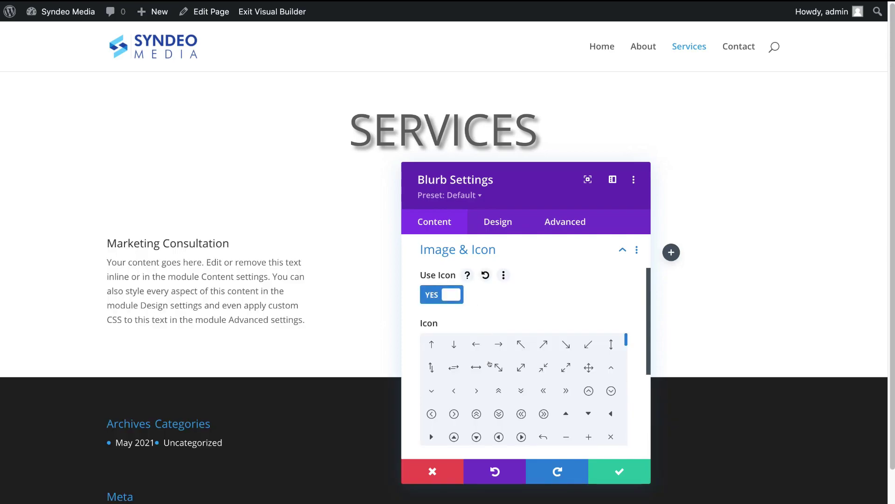
drag(625, 340, 626, 360)
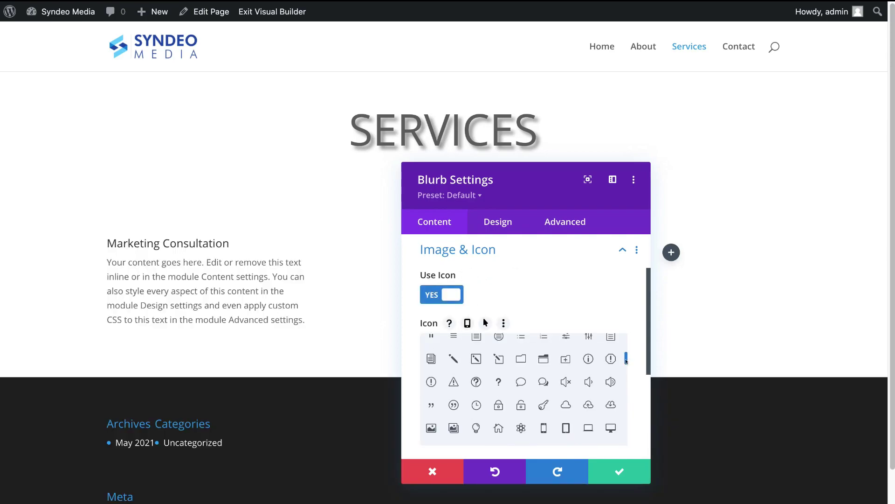
click(607, 382)
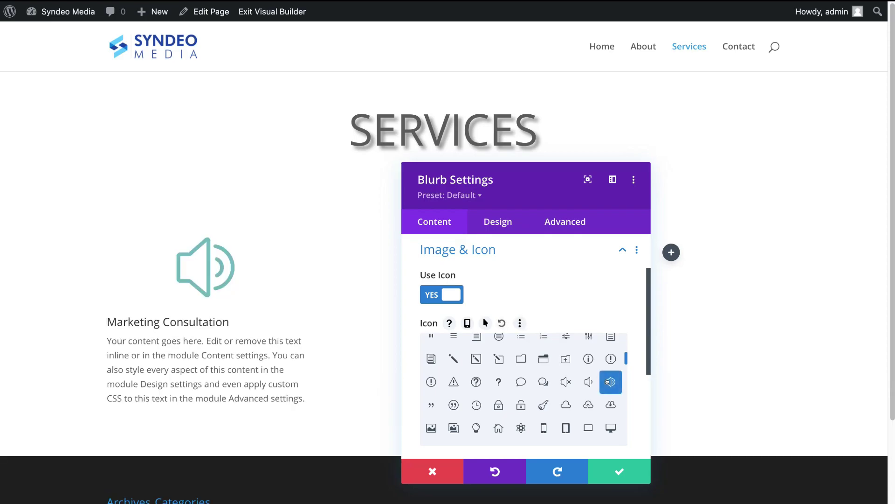
scroll(647, 325, up, 1)
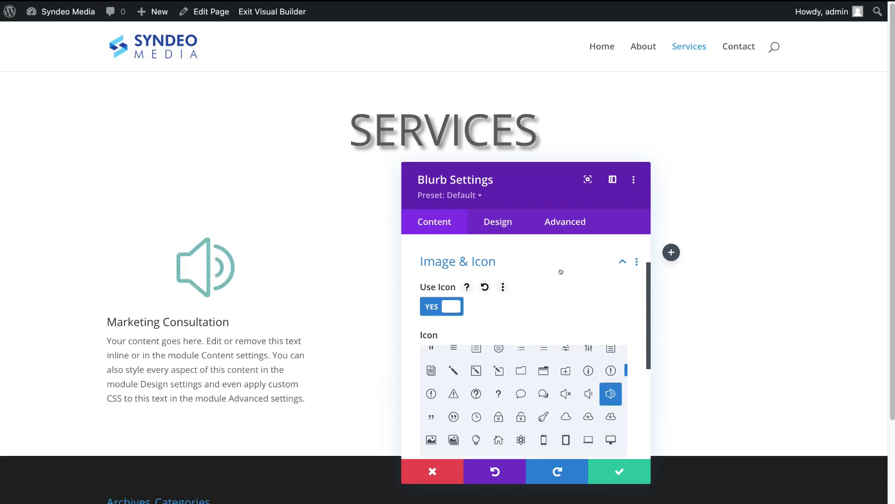
click(616, 472)
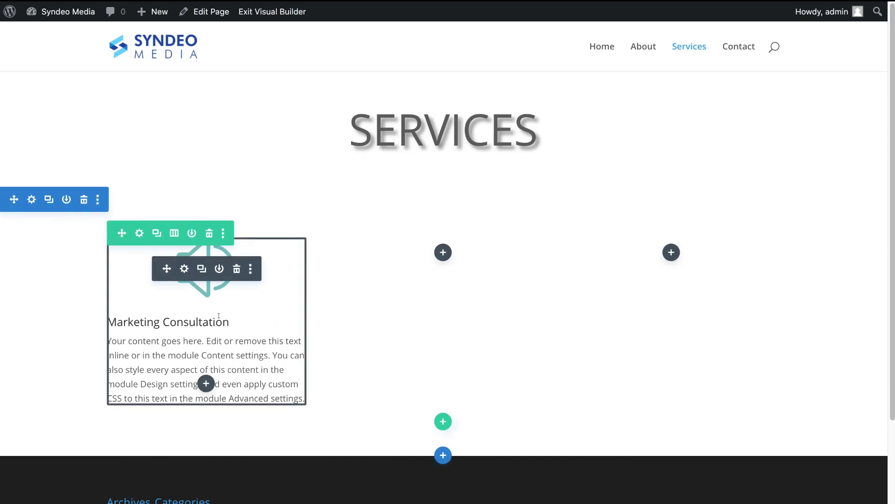
- Duplicate the Marketing Consultation blurb twice, placing one copy in the second column and one in the third
click(200, 268)
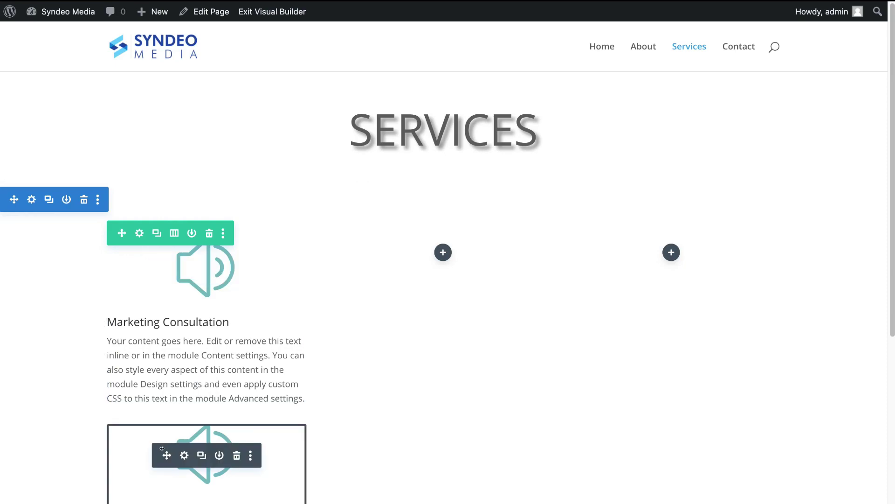
drag(160, 451, 446, 278)
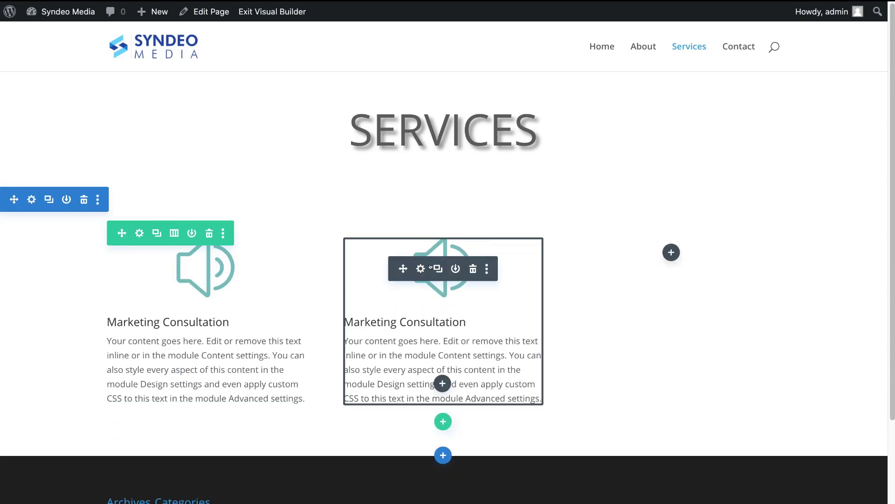
click(436, 268)
drag(397, 450, 669, 295)
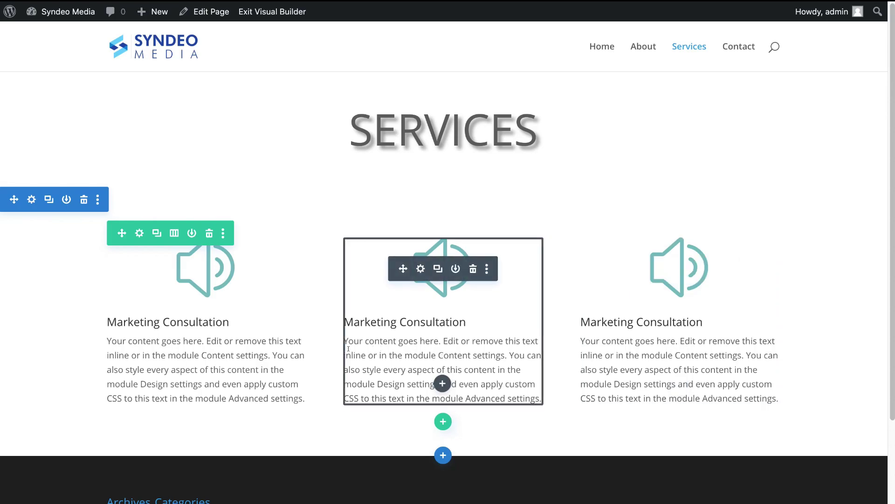
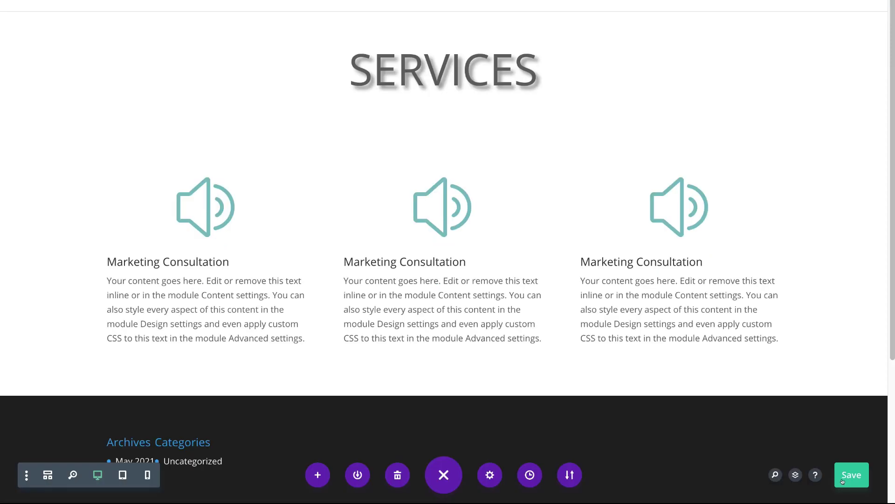
- Save the Services page, exit the Visual Builder and look over the live page down to the footer
click(851, 475)
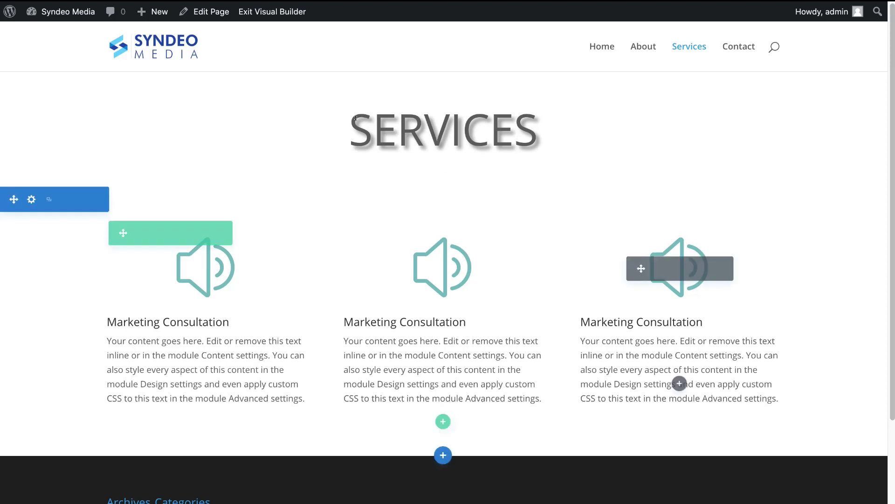
click(277, 12)
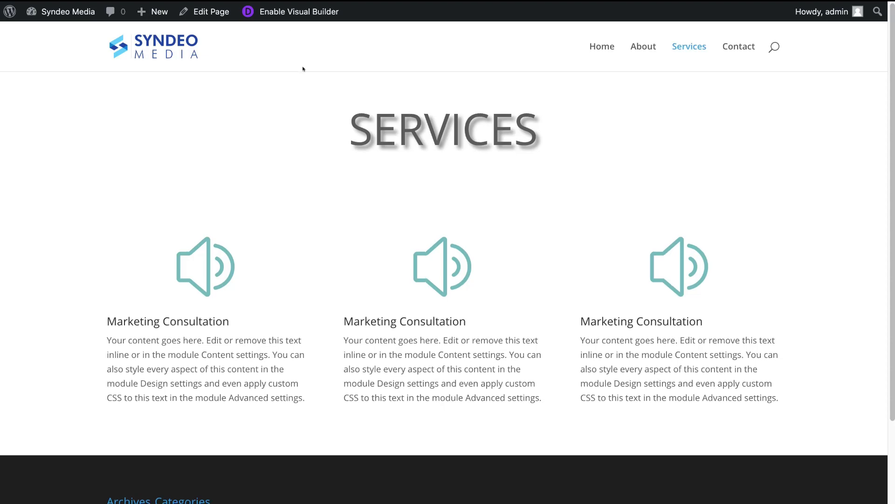
scroll(297, 223, down, 5)
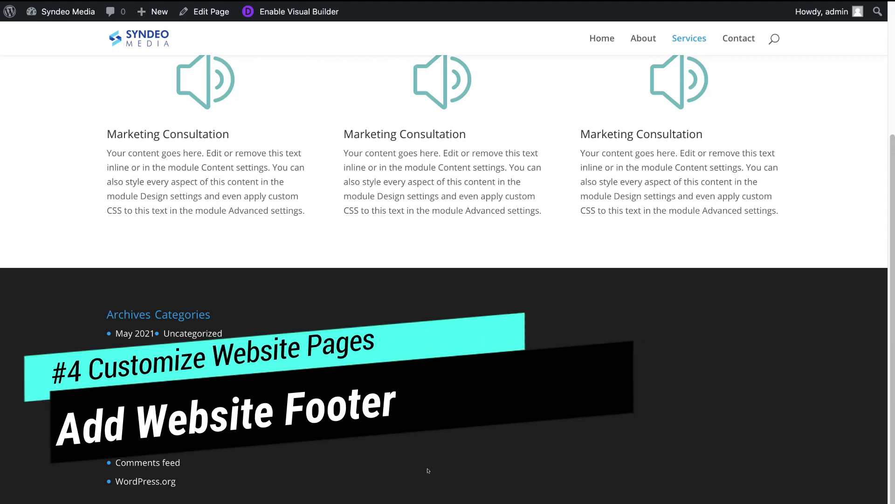
- Open the Divi Theme Builder from the WordPress dashboard and start building a global footer from scratch
mouse_move(56, 11)
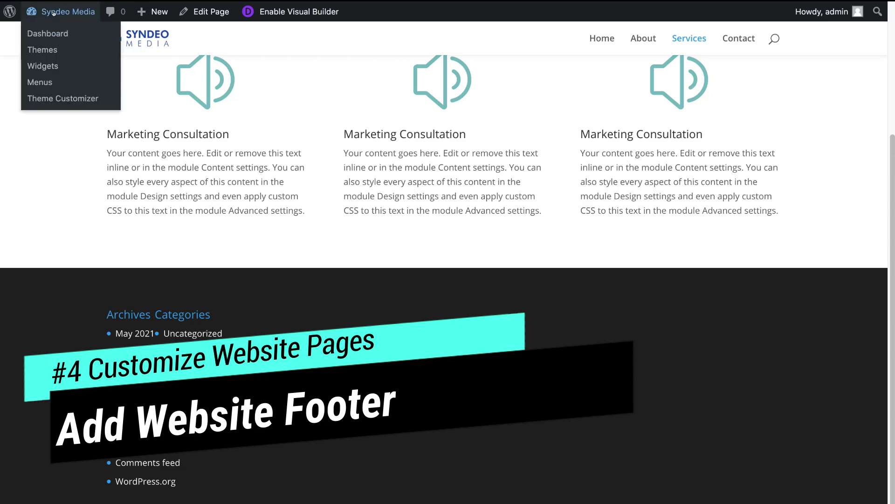
click(46, 33)
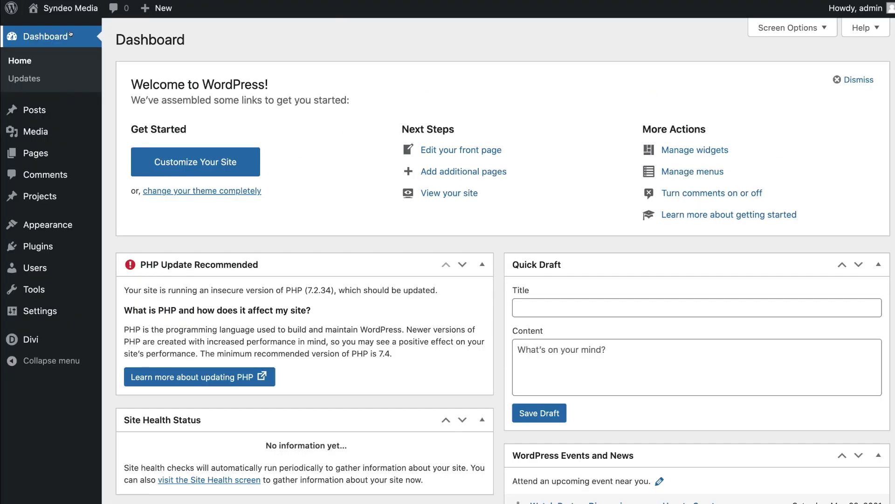
mouse_move(53, 330)
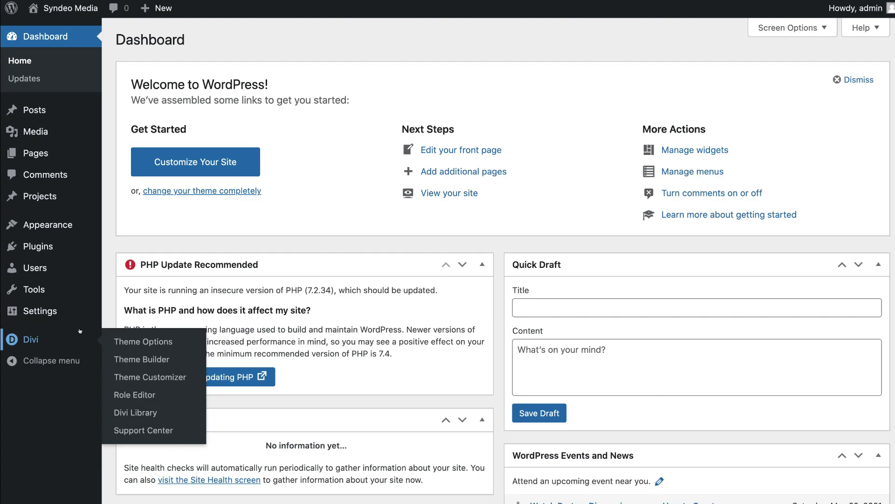
click(175, 358)
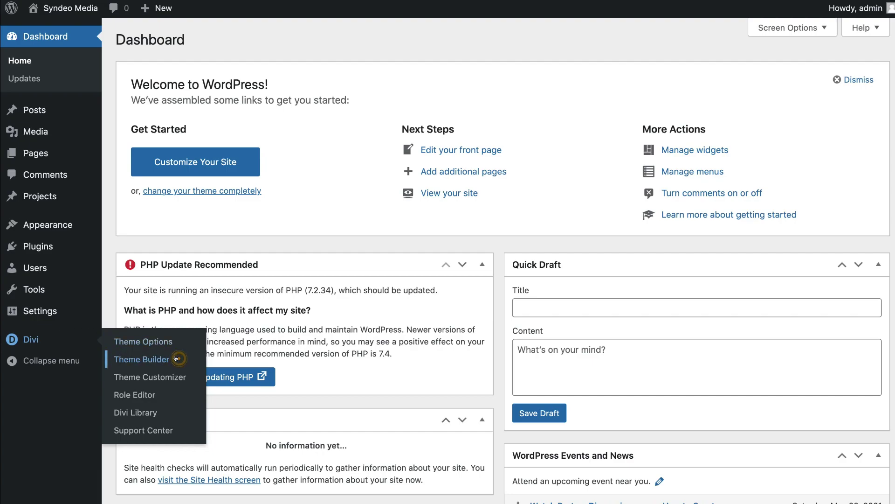
click(284, 246)
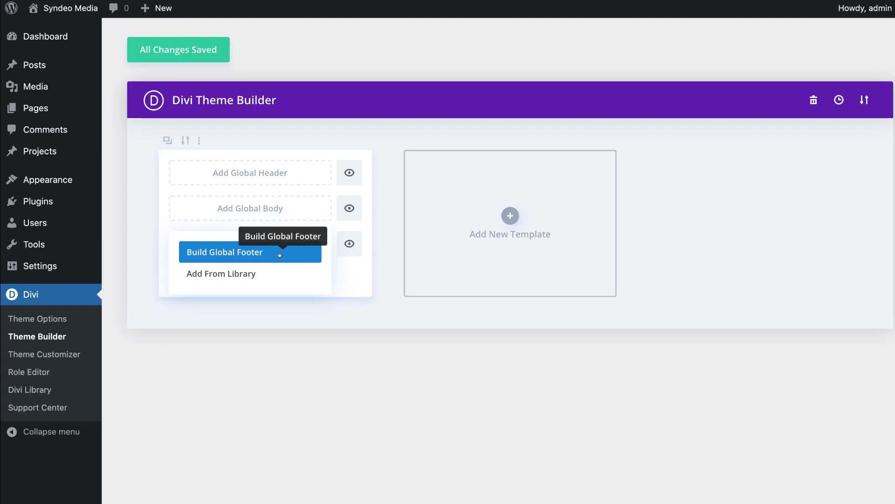
click(279, 255)
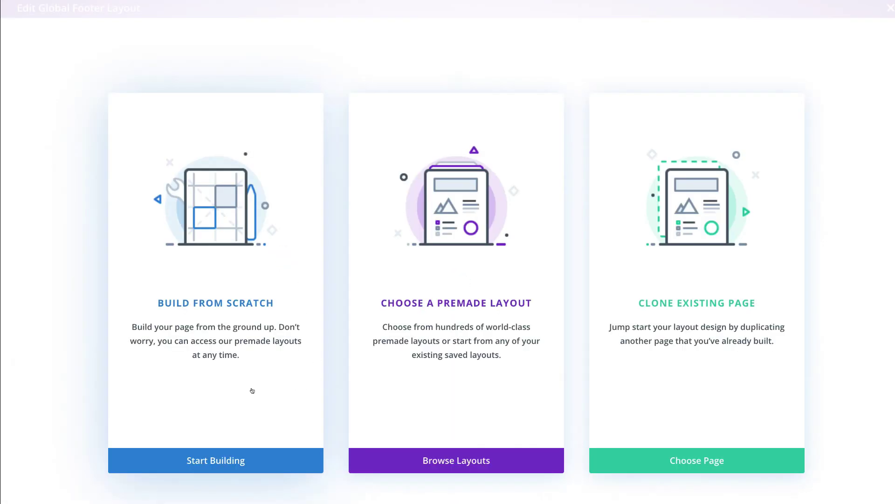
click(268, 456)
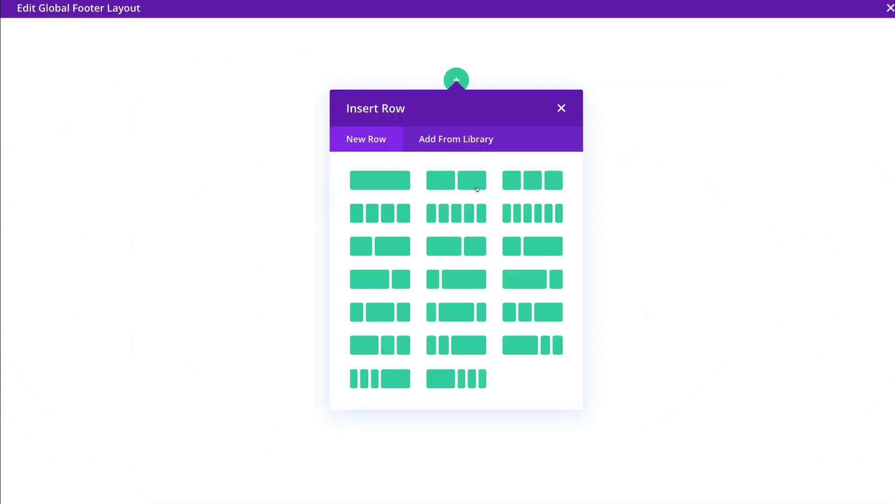
- Insert a three-column row in the footer section and add a Text module to its first column
click(536, 181)
scroll(177, 295, down, 10)
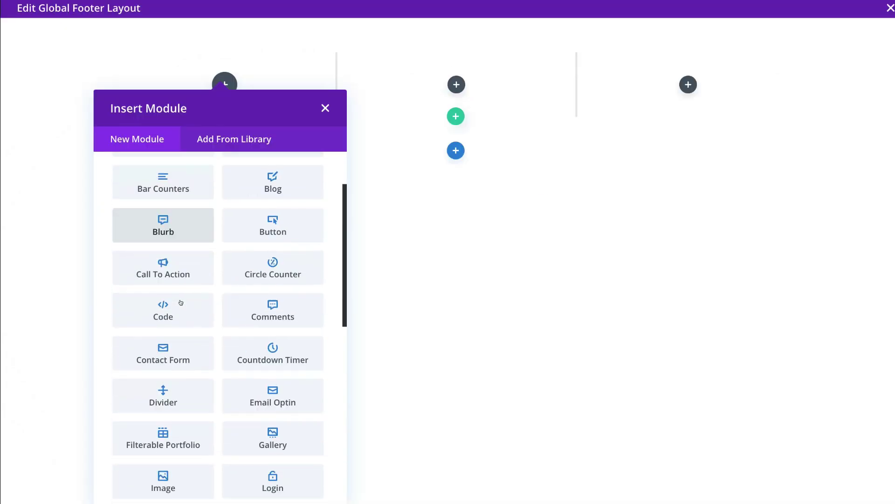
click(176, 434)
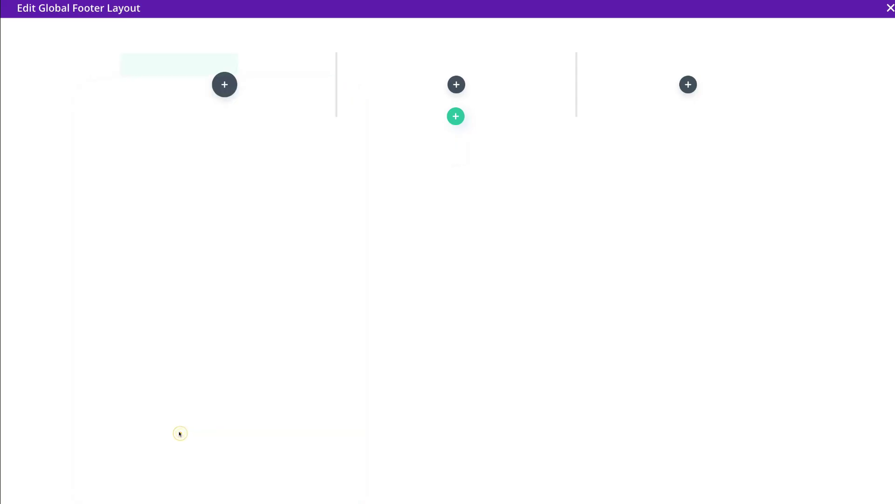
- Replace the first column's placeholder text with the heading "Location" and make it bold
scroll(505, 402, down, 2)
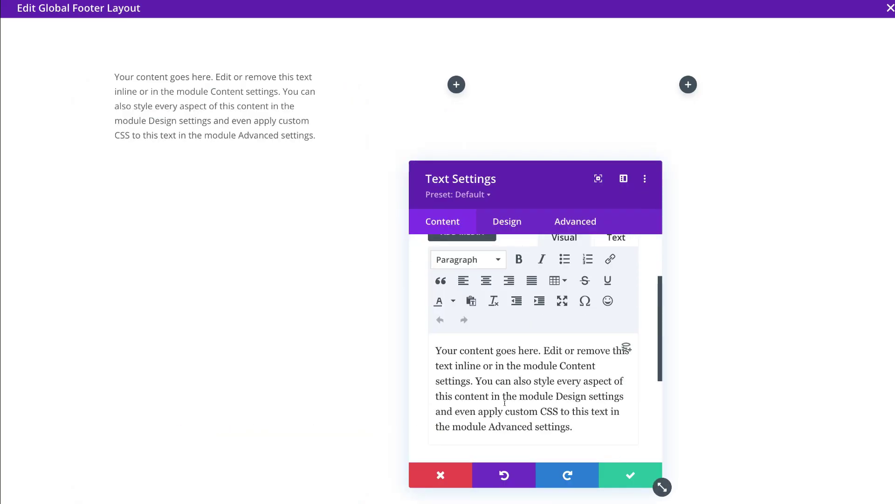
drag(601, 426, 434, 350)
text(Location)
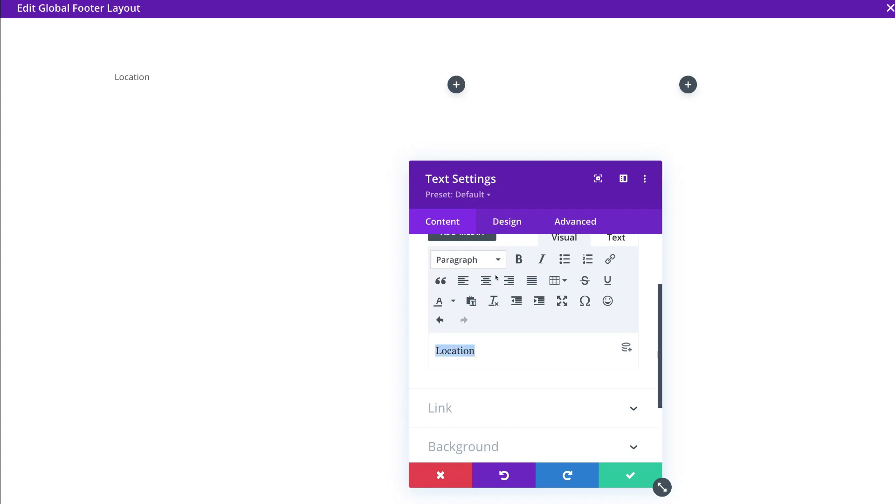
click(514, 259)
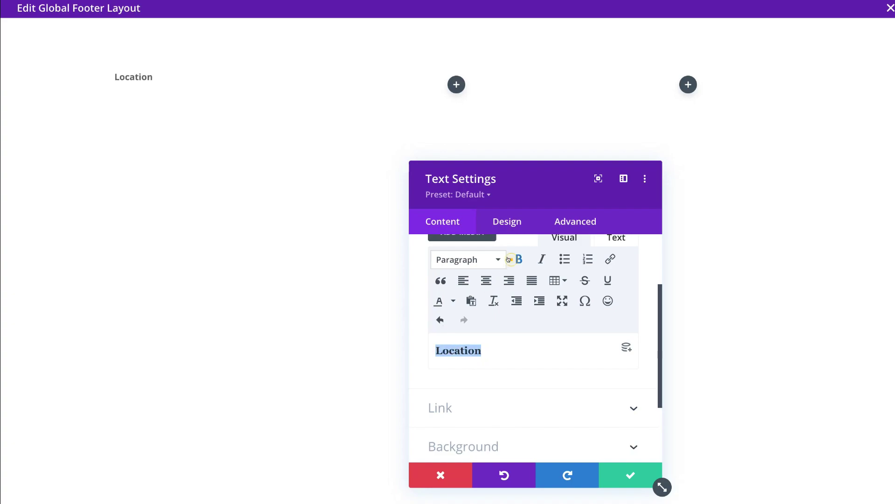
- Set the Location heading's text size to 20px
click(508, 219)
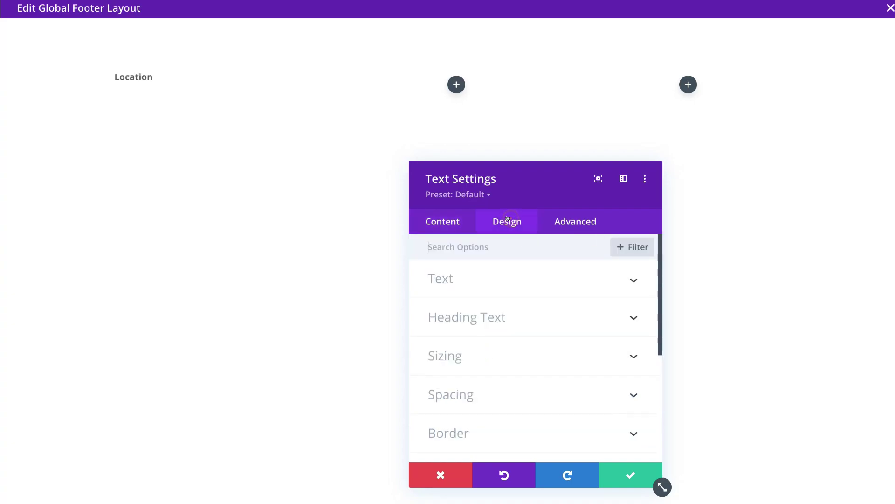
click(513, 282)
scroll(513, 285, down, 3)
scroll(514, 285, down, 3)
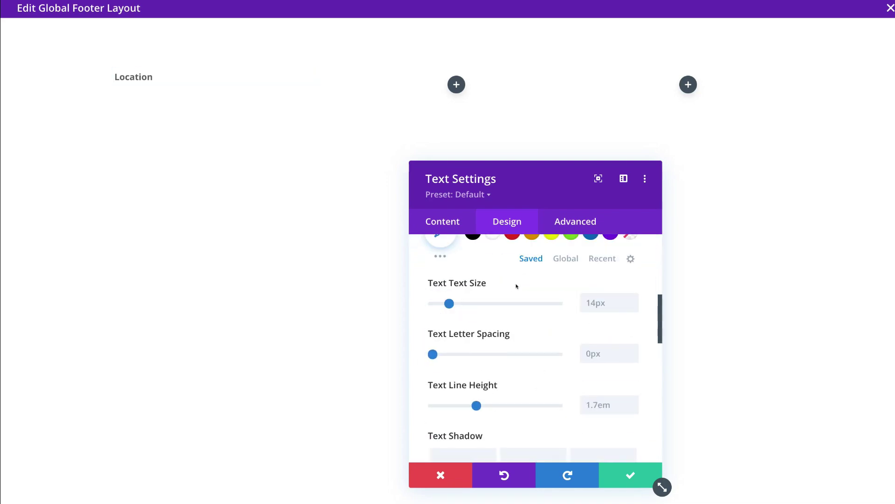
drag(448, 302, 456, 303)
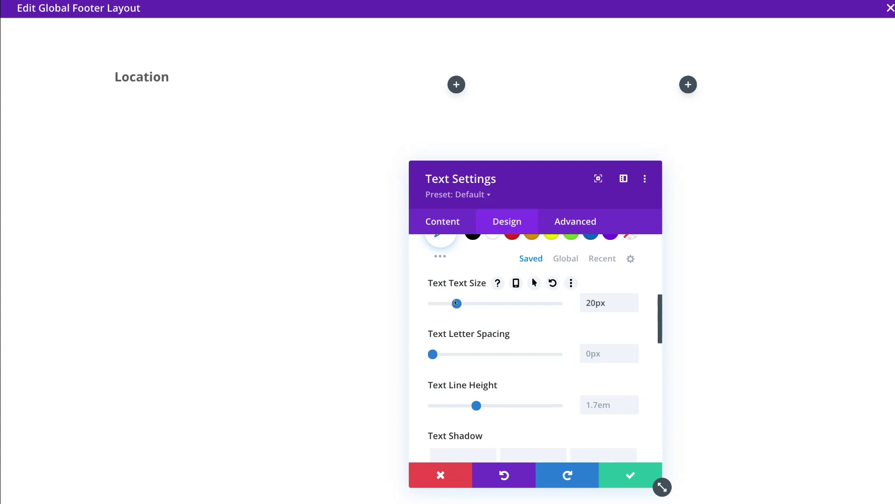
- Set the Location heading's text color to light grey #eaeaea and save the module settings
scroll(455, 303, up, 2)
click(439, 328)
click(476, 325)
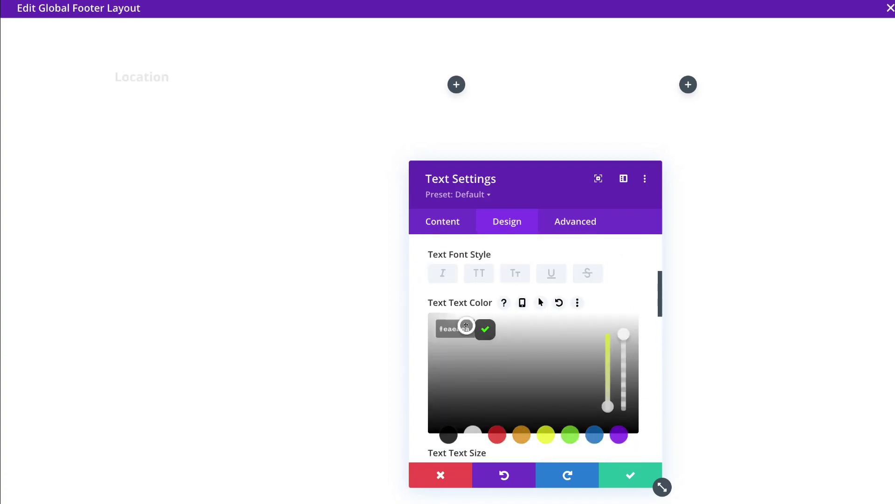
drag(476, 325, 479, 325)
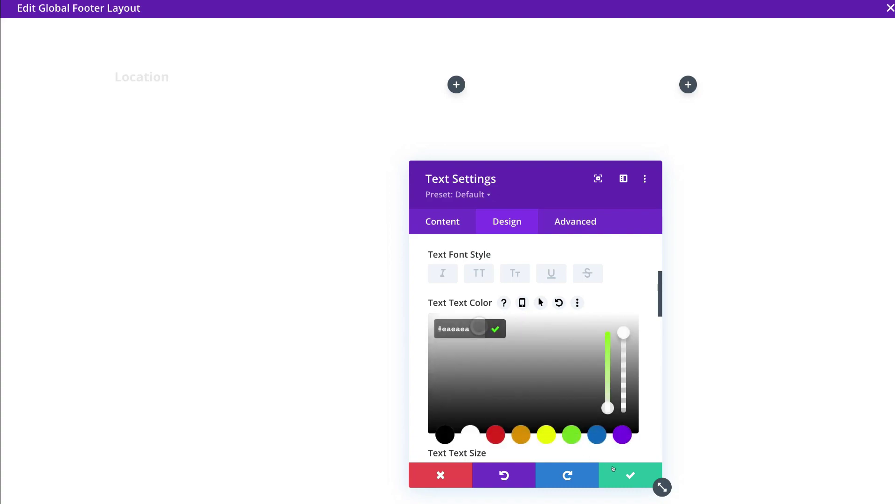
click(614, 469)
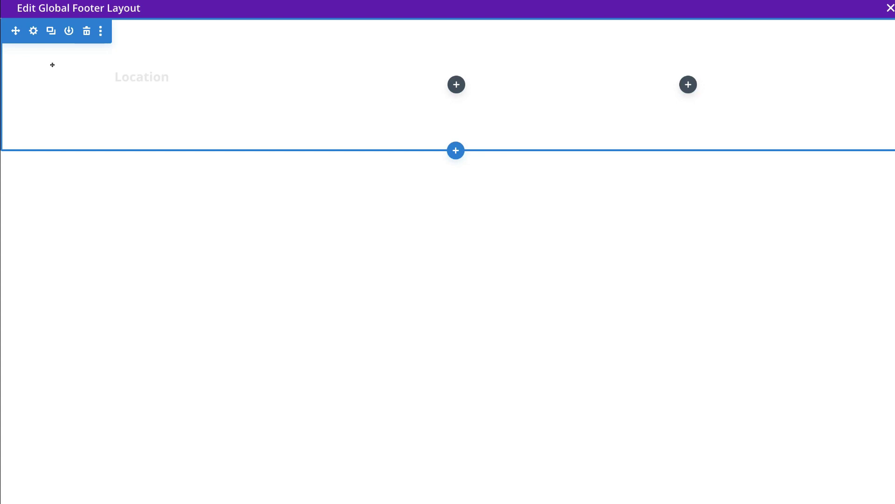
- Give the footer section a dark grey background color and save the section settings
click(32, 31)
click(509, 322)
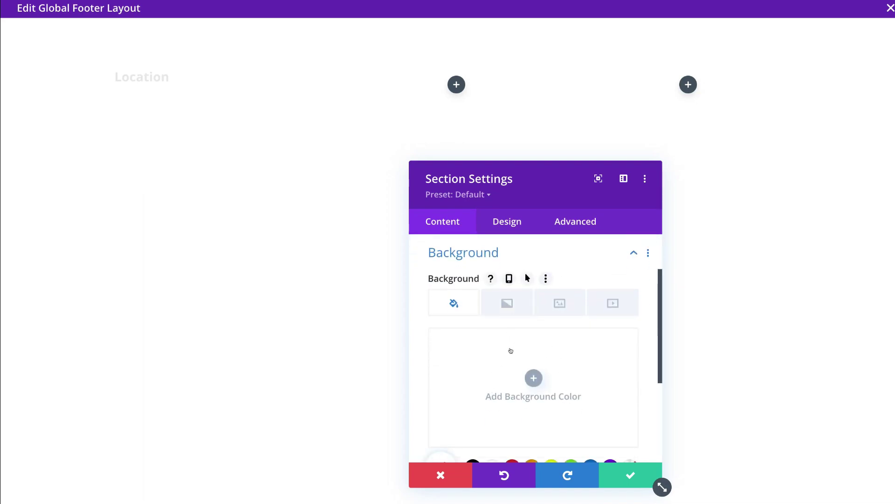
click(526, 371)
scroll(526, 371, down, 1)
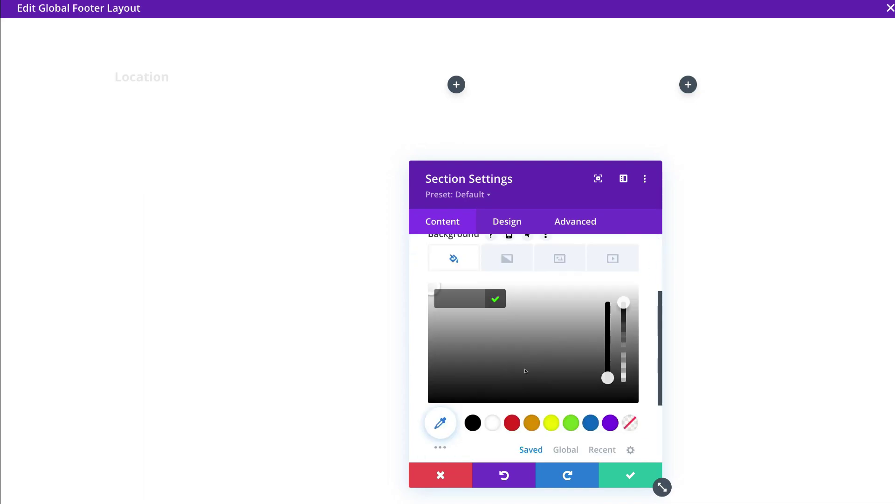
click(469, 422)
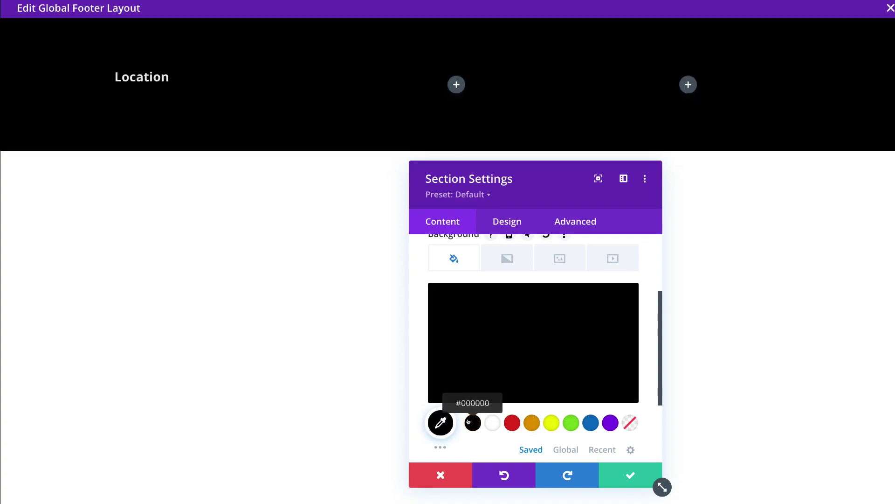
click(440, 422)
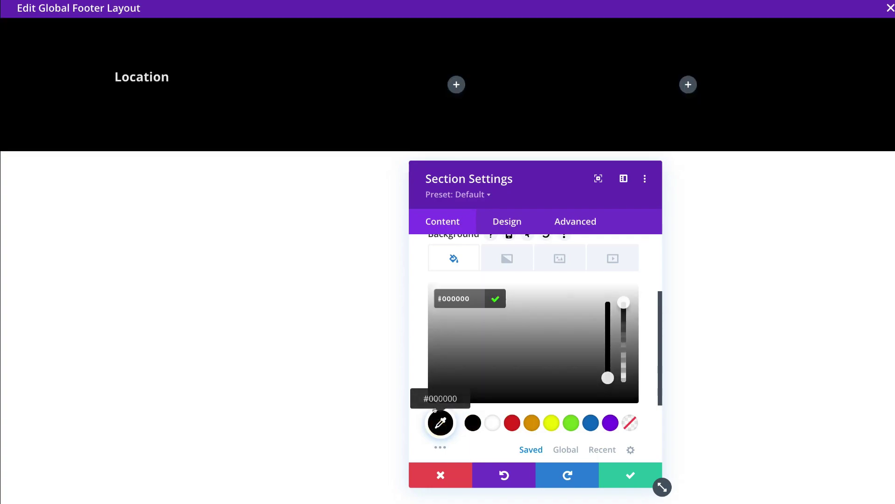
drag(432, 400, 429, 375)
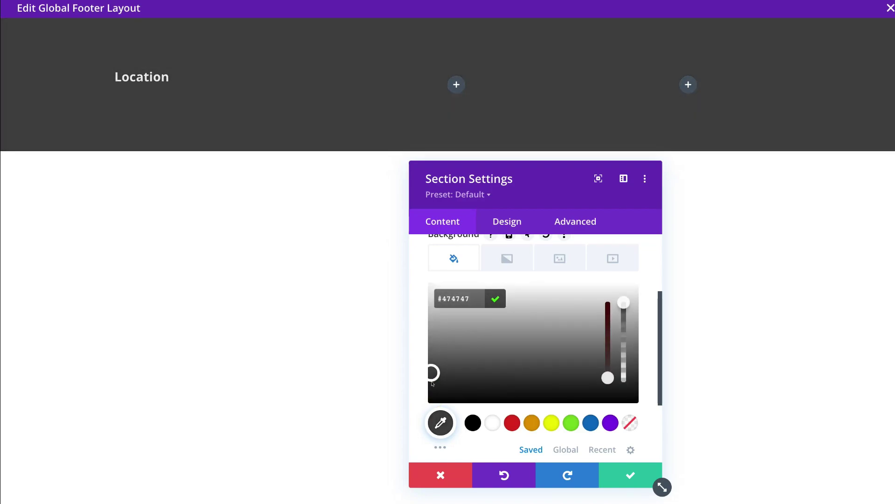
click(613, 470)
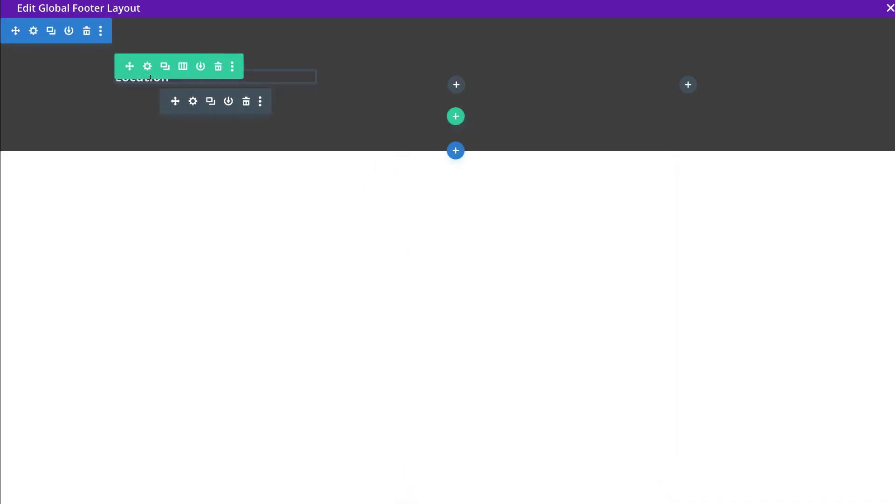
- Center the Location heading's text alignment and save the module settings
click(192, 101)
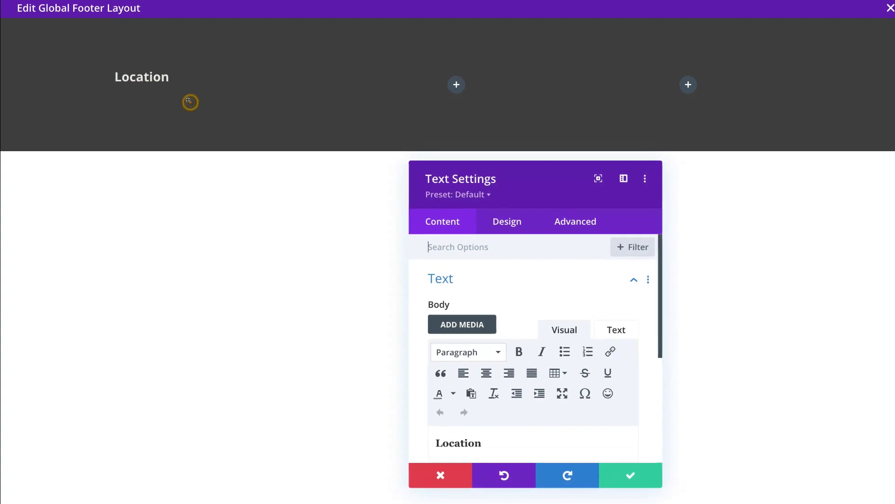
click(506, 227)
click(507, 272)
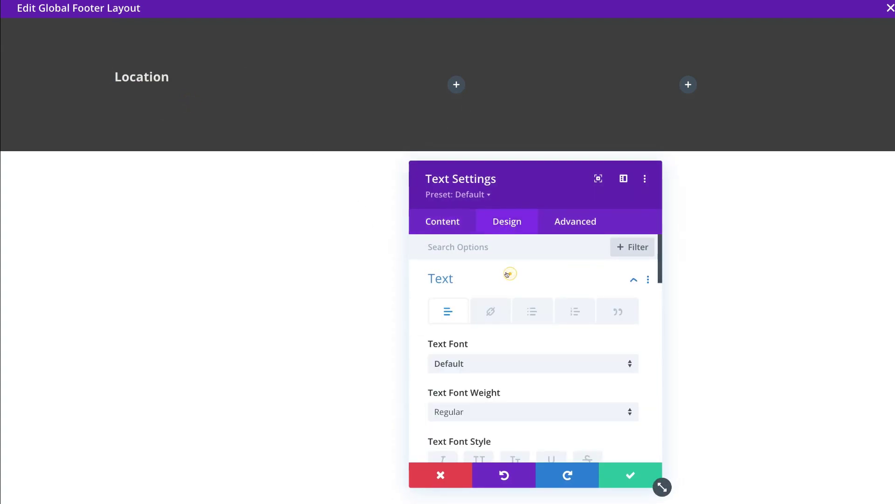
scroll(530, 349, down, 6)
scroll(529, 348, down, 4)
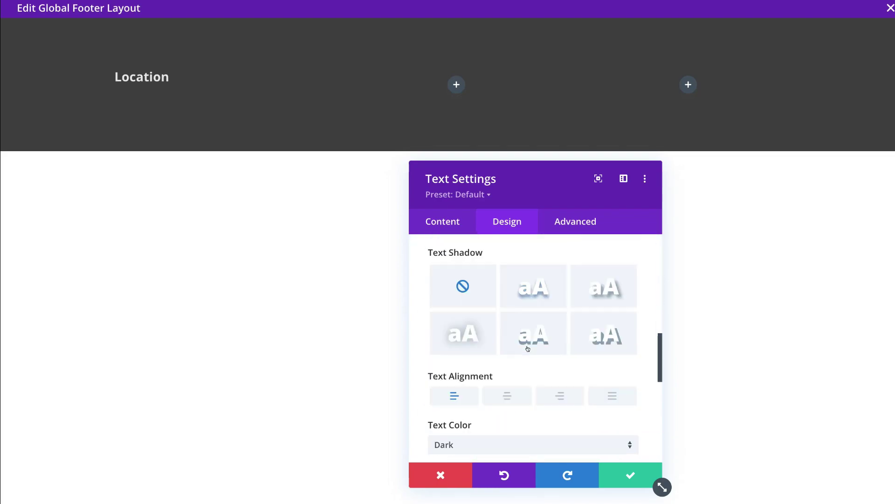
click(507, 386)
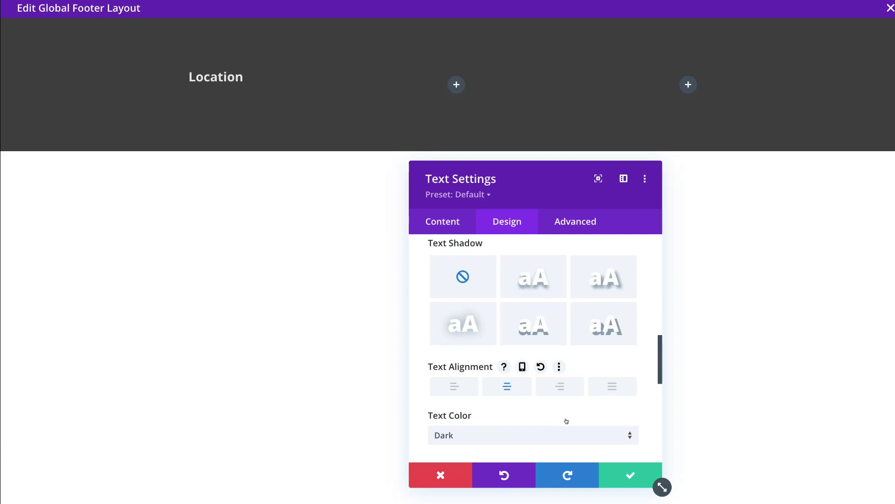
click(625, 474)
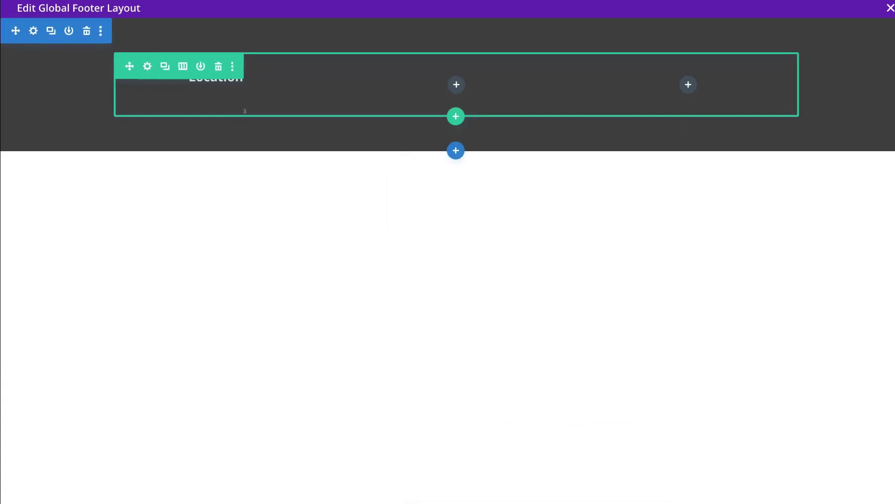
- Duplicate the Location heading and place one copy in the second column and one in the third
mouse_move(205, 82)
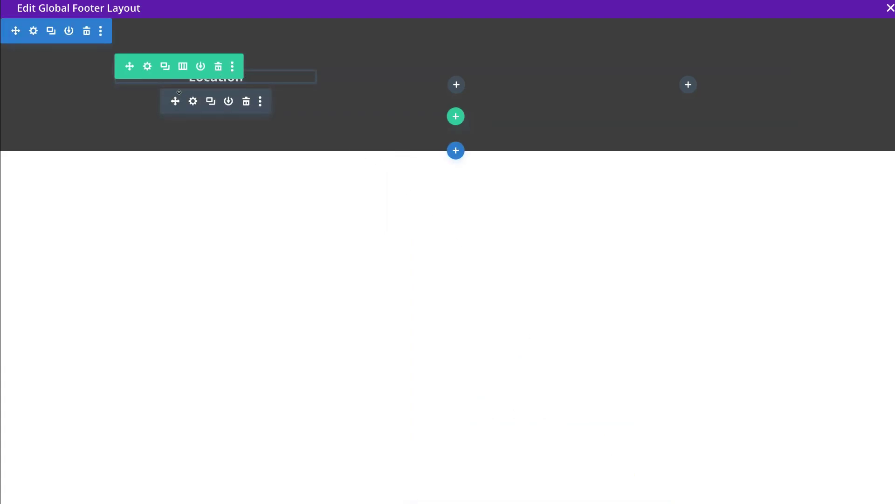
click(209, 101)
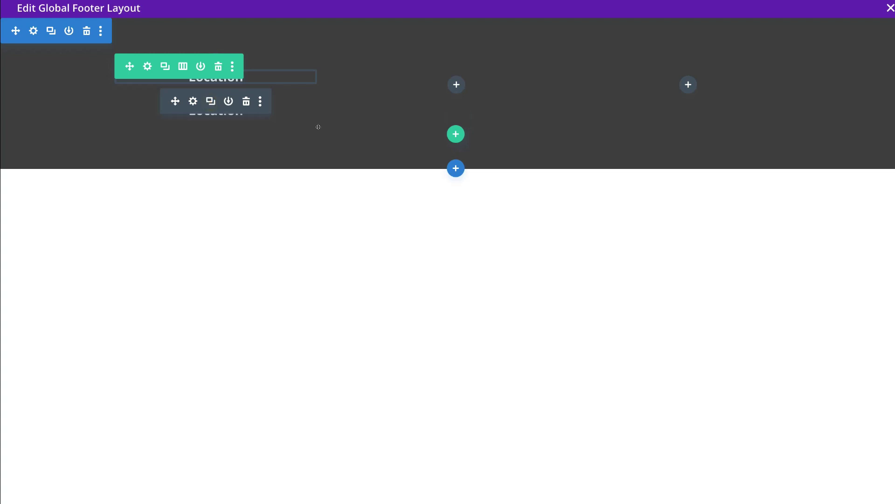
drag(174, 108, 436, 84)
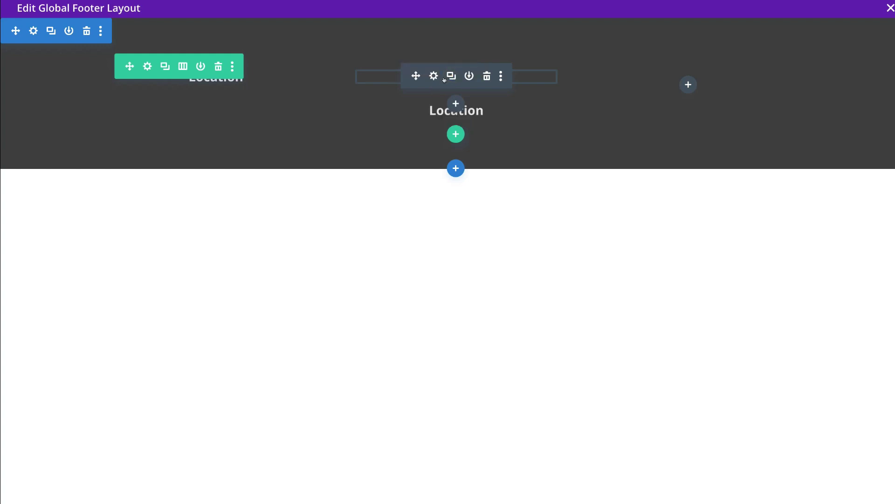
drag(416, 109, 687, 82)
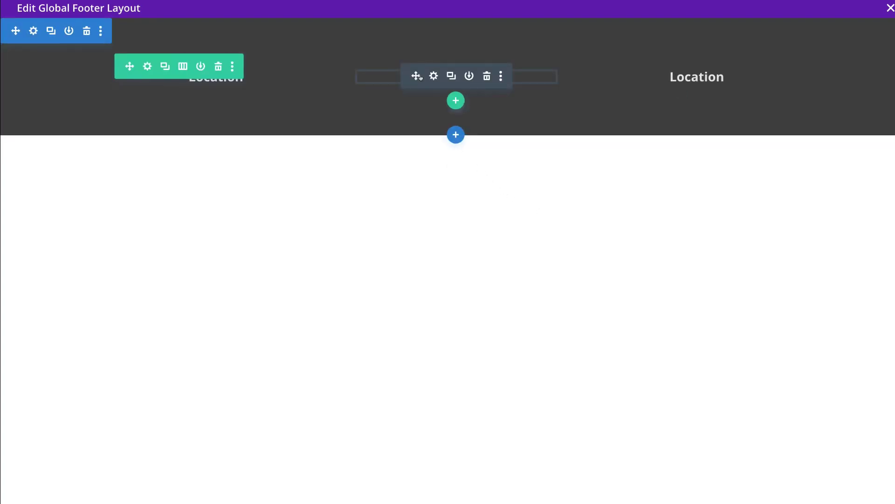
- Change the second column's heading text to "Menu" and save it
click(433, 75)
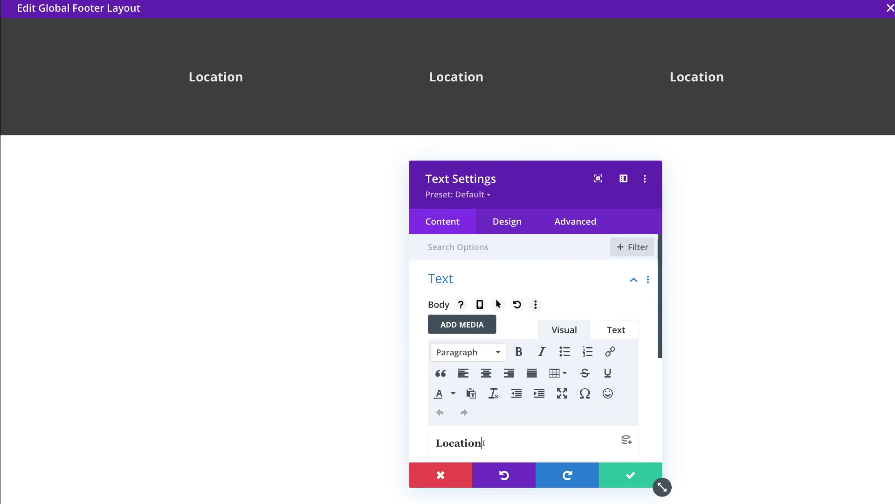
drag(482, 449, 433, 442)
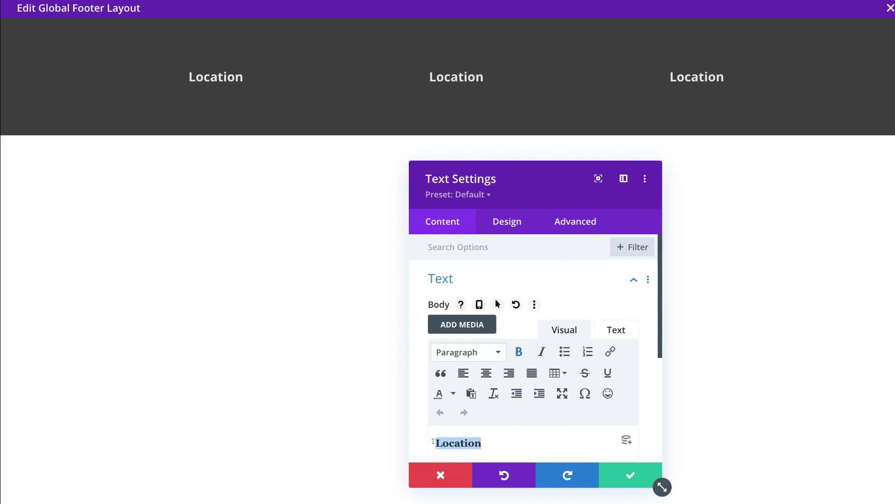
text(Menu)
click(617, 474)
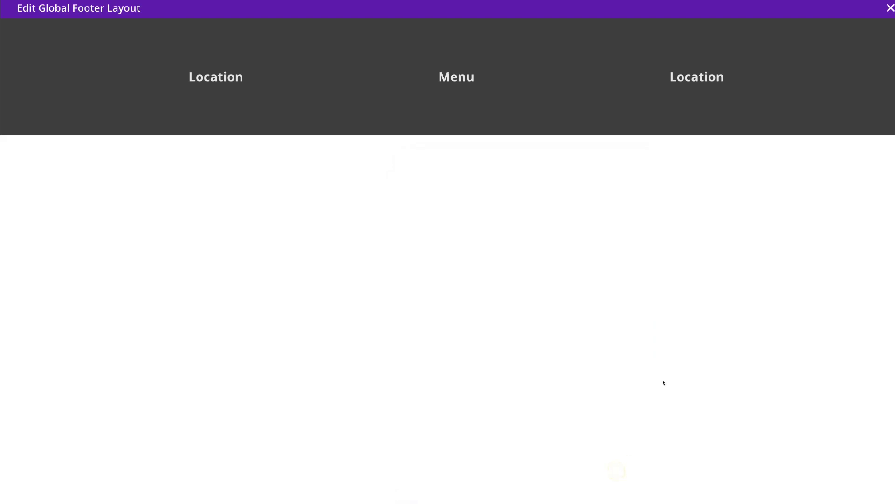
- Change the third column's heading text to "Follow us" and save it
click(675, 76)
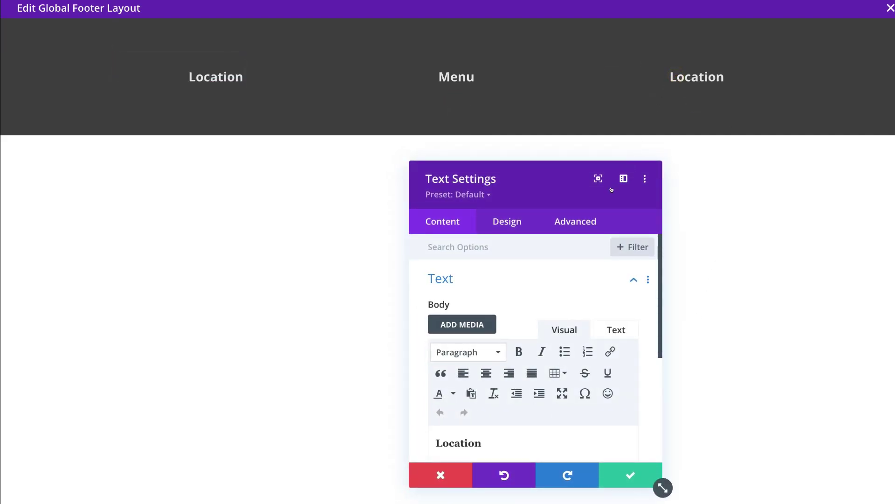
double_click(509, 442)
text(Follow us)
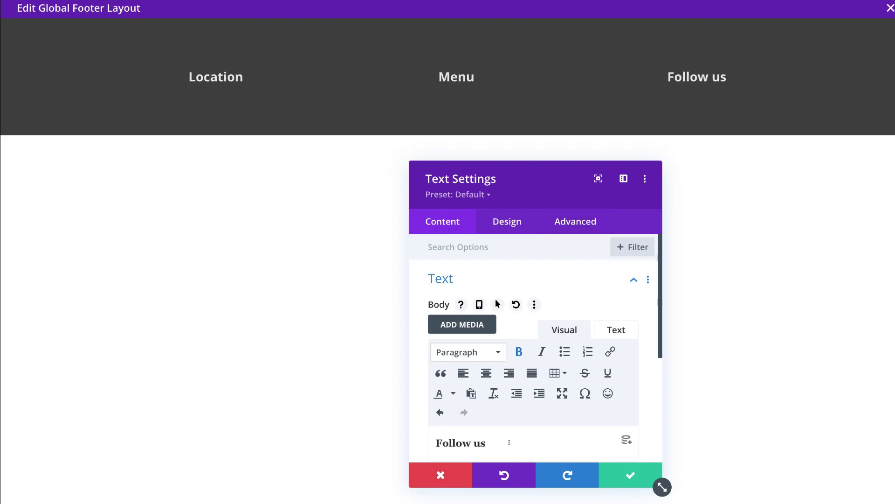
click(620, 476)
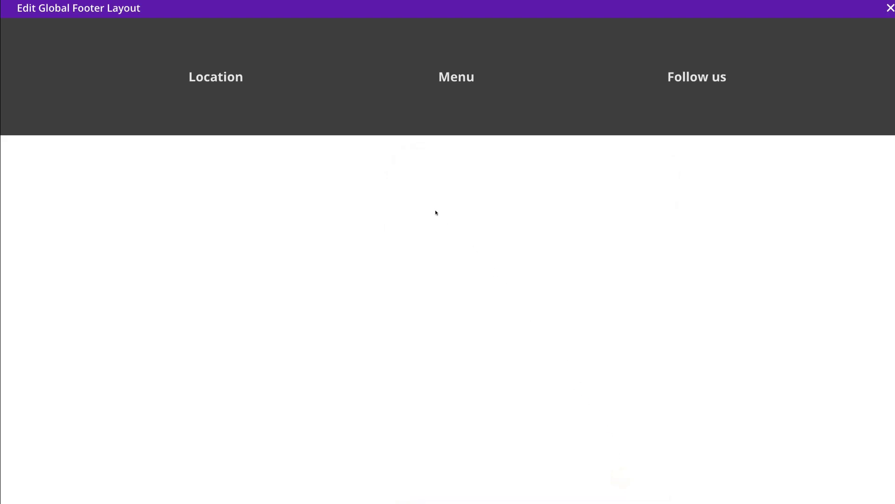
- Insert a three-column row below the footer headings and add a Text module to its first column
mouse_move(215, 86)
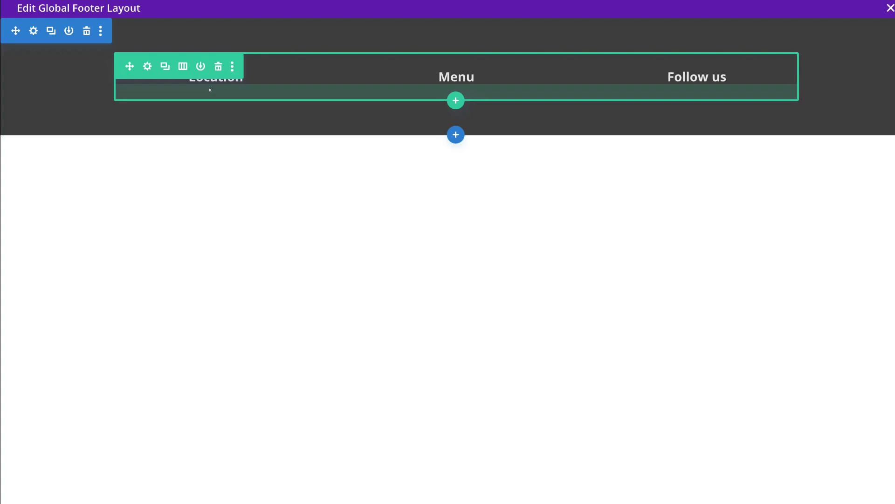
scroll(210, 90, down, 2)
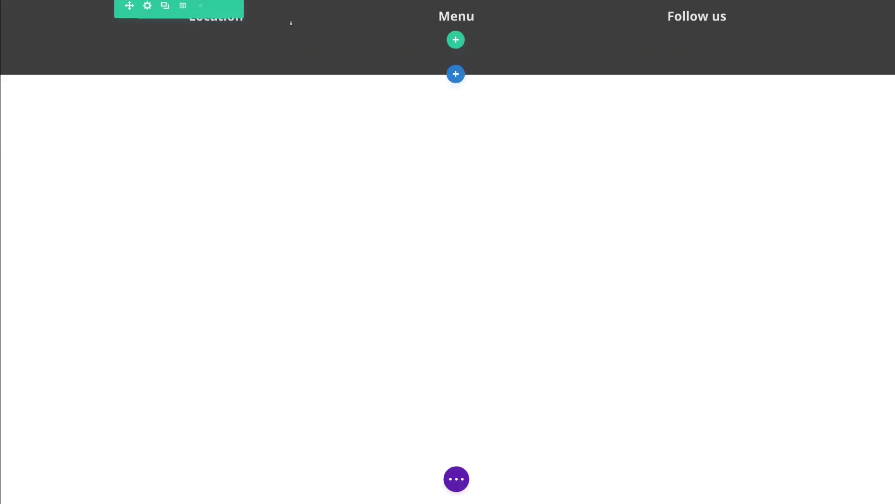
click(449, 38)
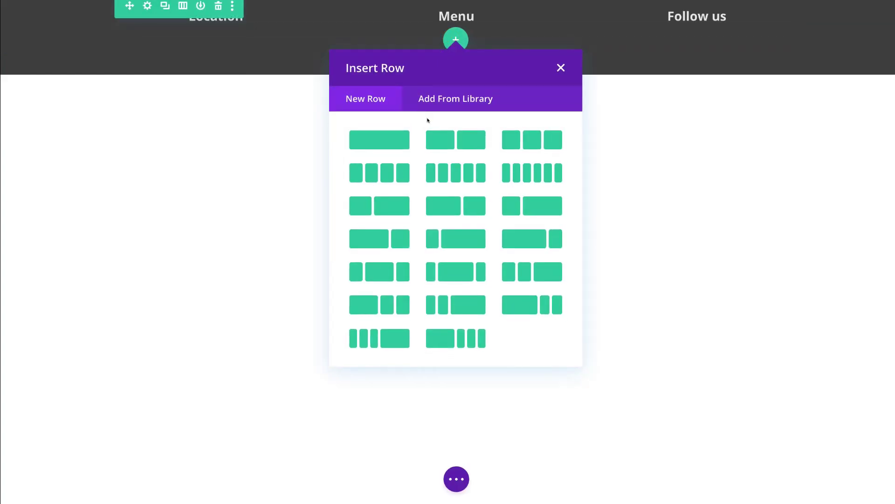
click(529, 138)
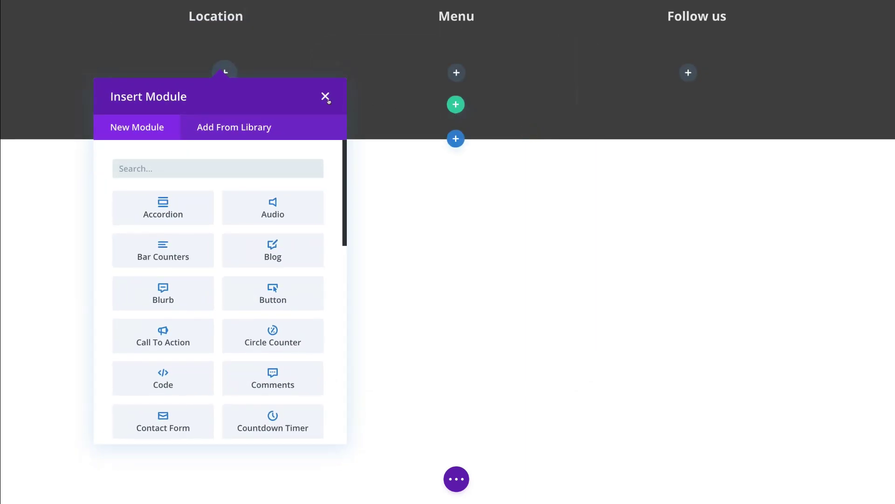
scroll(269, 201, down, 12)
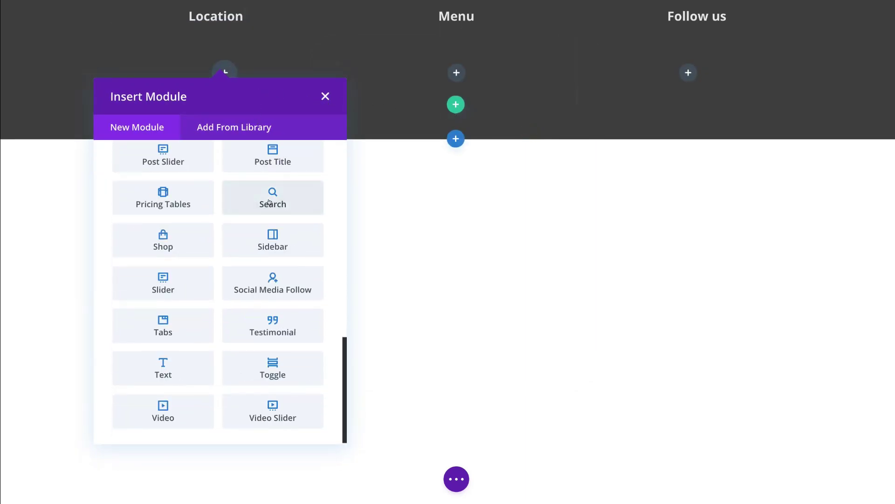
click(181, 360)
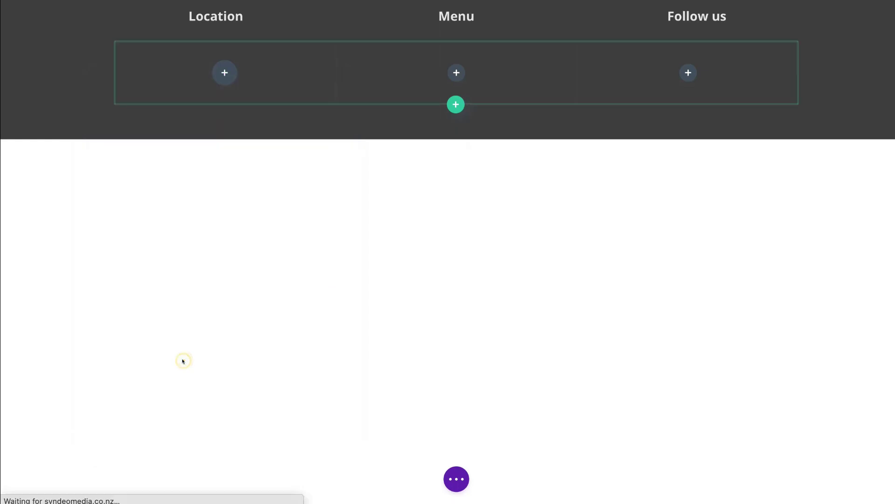
- Shorten the first column's placeholder text, prefix it with "Address:", and set the text color to white (#ffffff)
scroll(457, 338, down, 3)
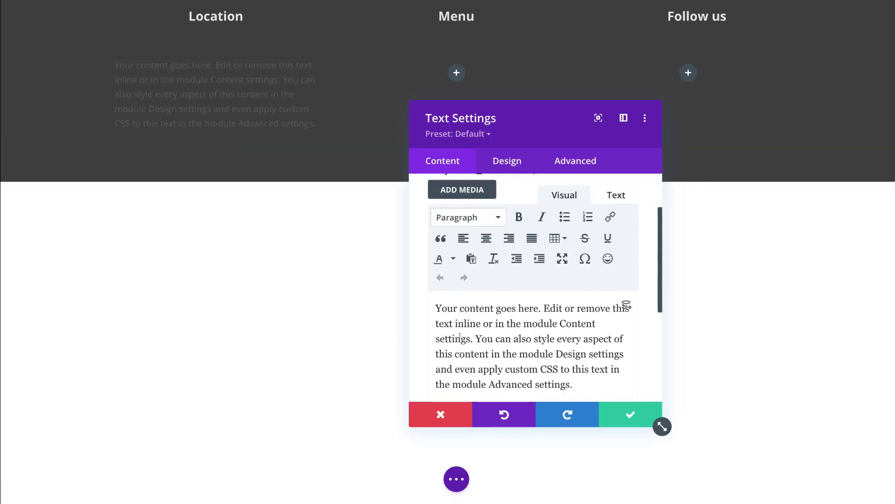
drag(592, 382, 476, 335)
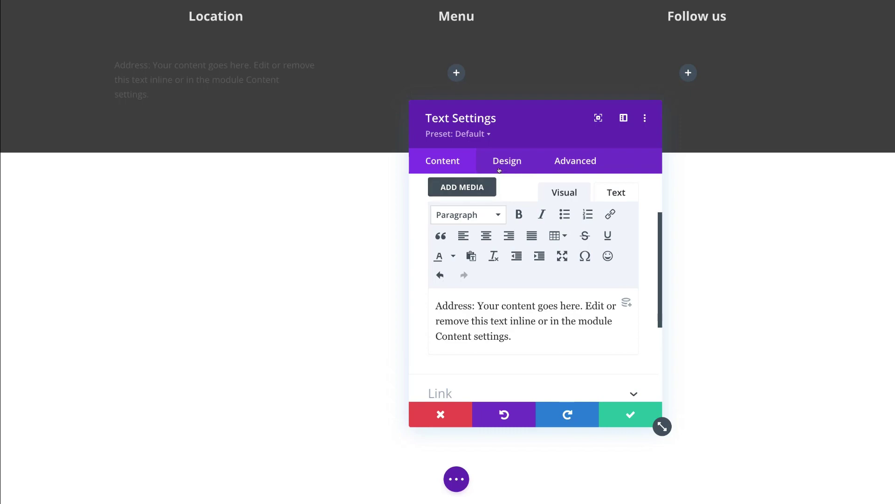
click(499, 163)
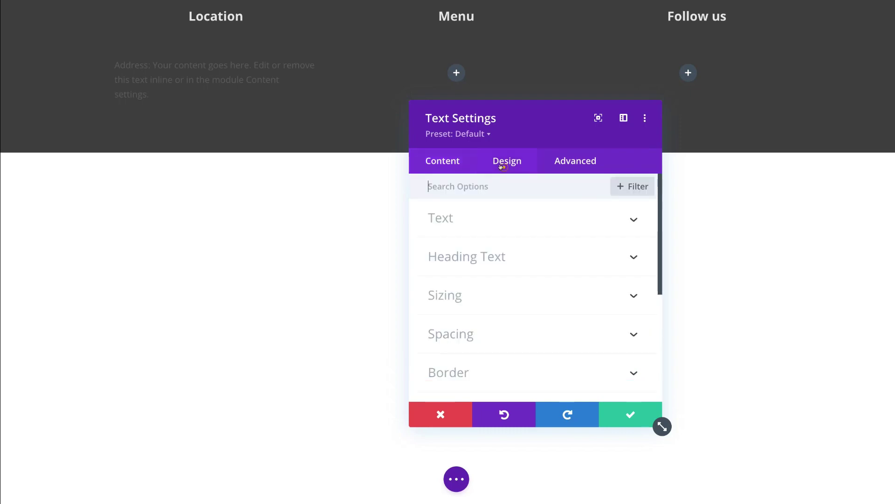
click(508, 212)
scroll(505, 283, down, 3)
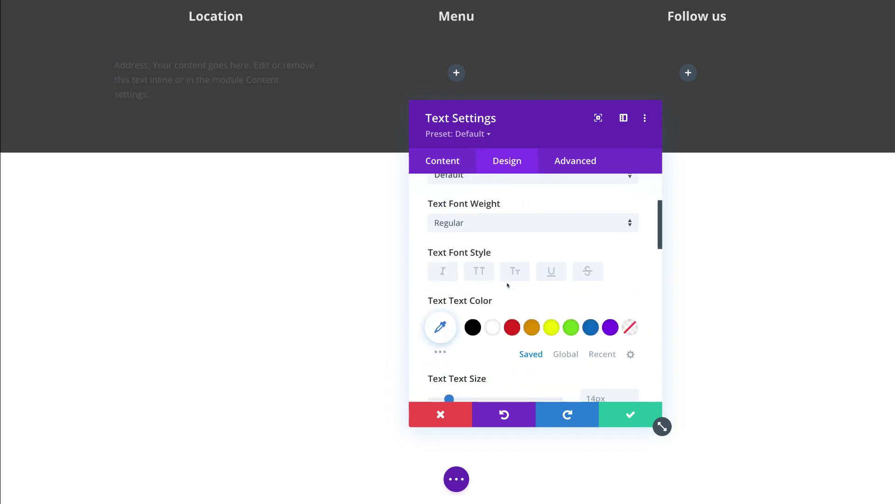
click(490, 326)
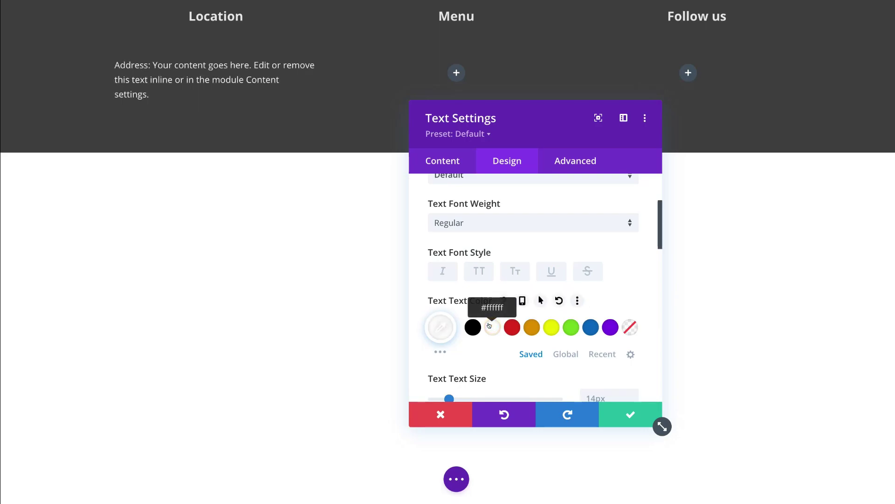
- Center the address text's alignment and save the module settings
click(443, 160)
click(507, 160)
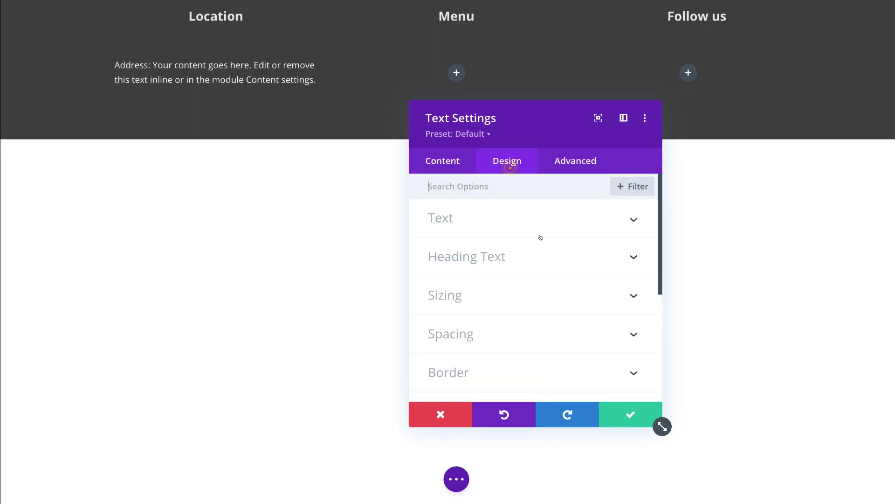
click(453, 217)
scroll(551, 297, down, 6)
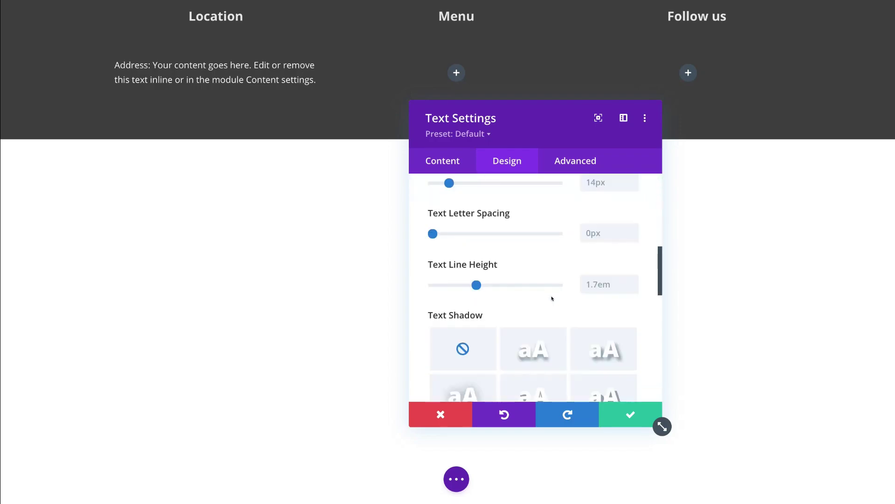
click(512, 268)
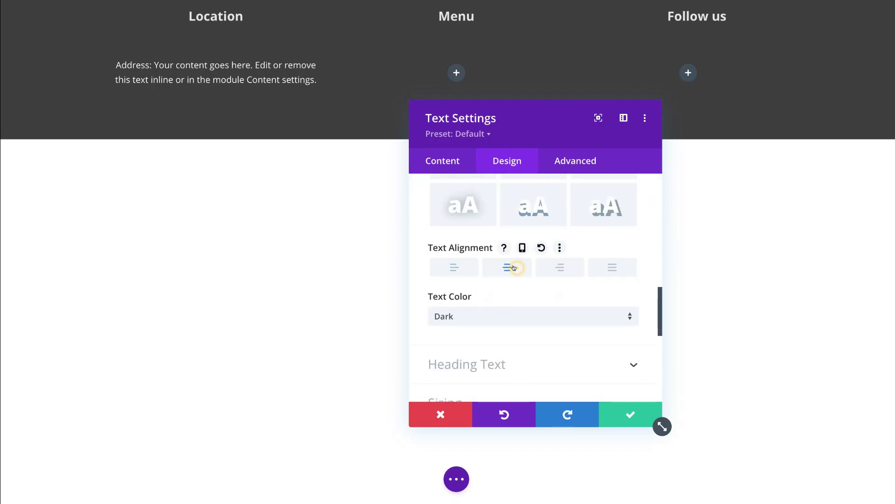
scroll(511, 261, down, 1)
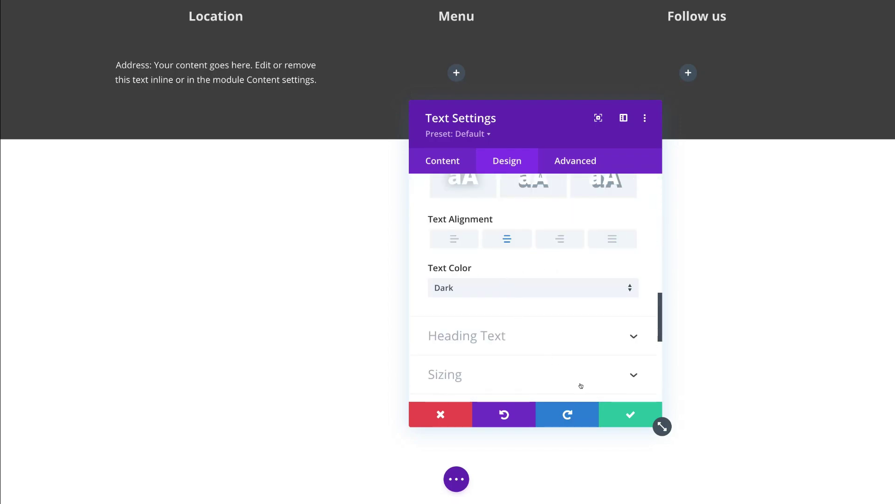
click(617, 414)
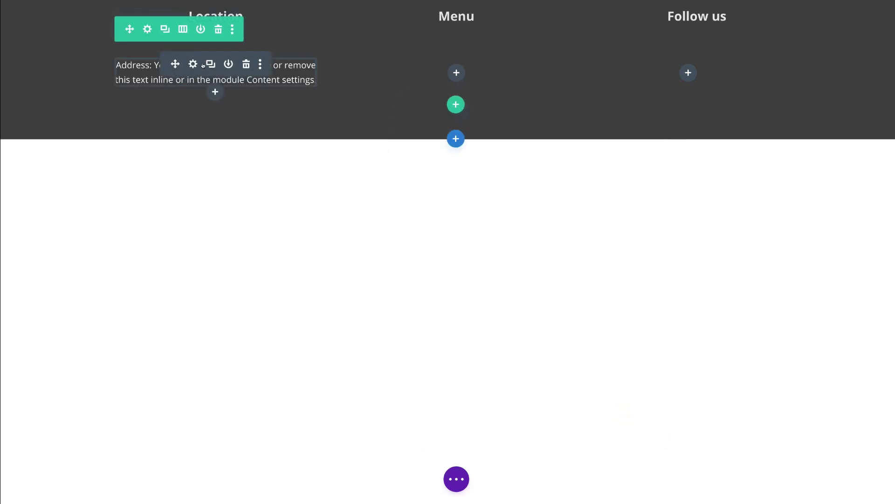
- Duplicate the address text into the second column and replace its content with the lines Home, About, Services and Contact
click(208, 64)
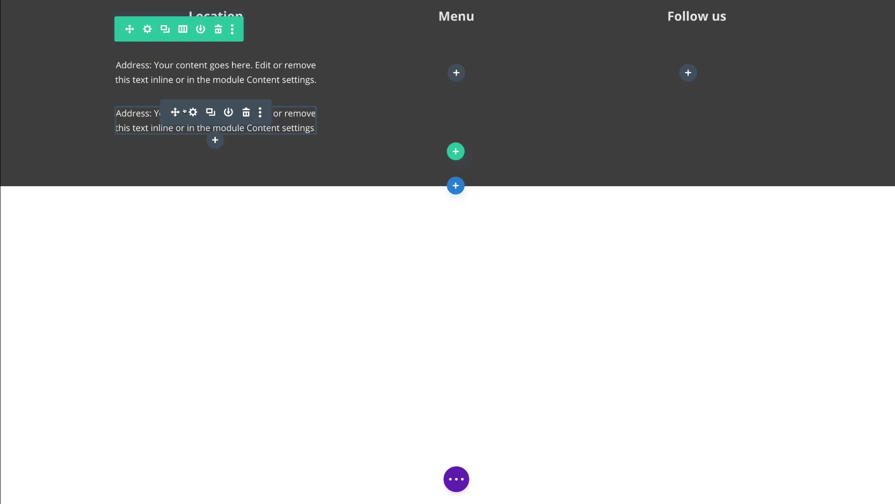
drag(173, 108, 456, 74)
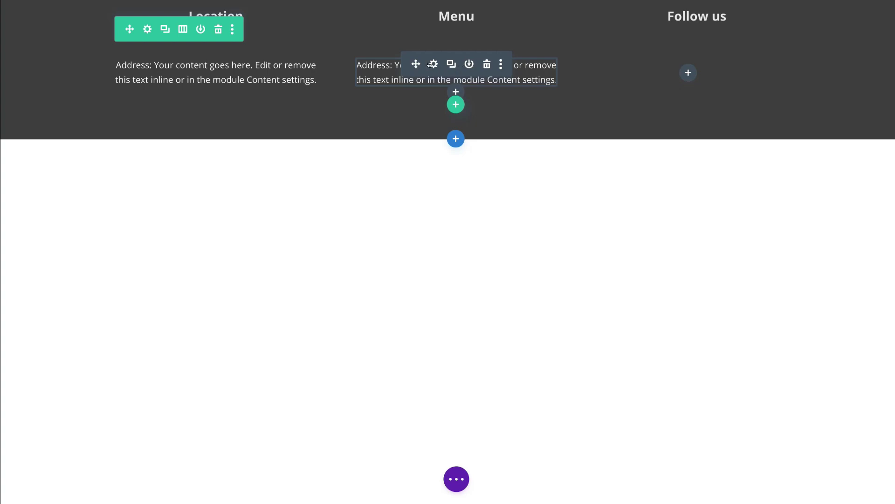
click(430, 64)
scroll(481, 259, down, 4)
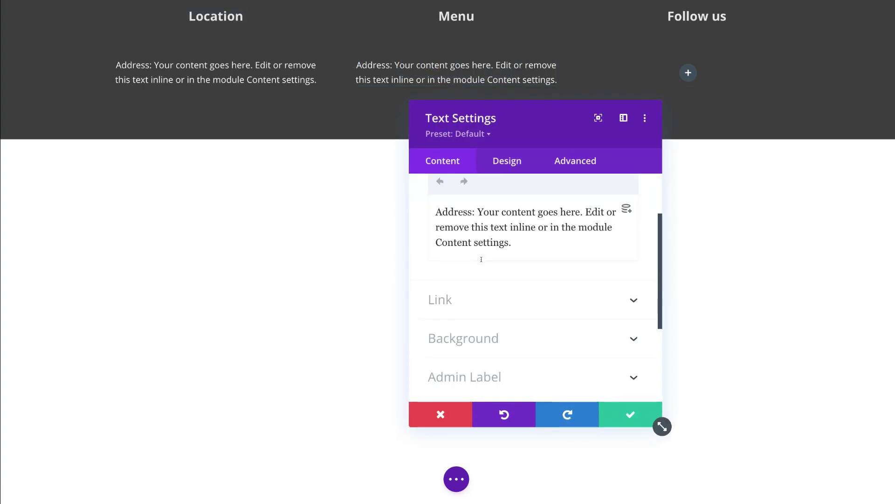
drag(523, 267, 434, 230)
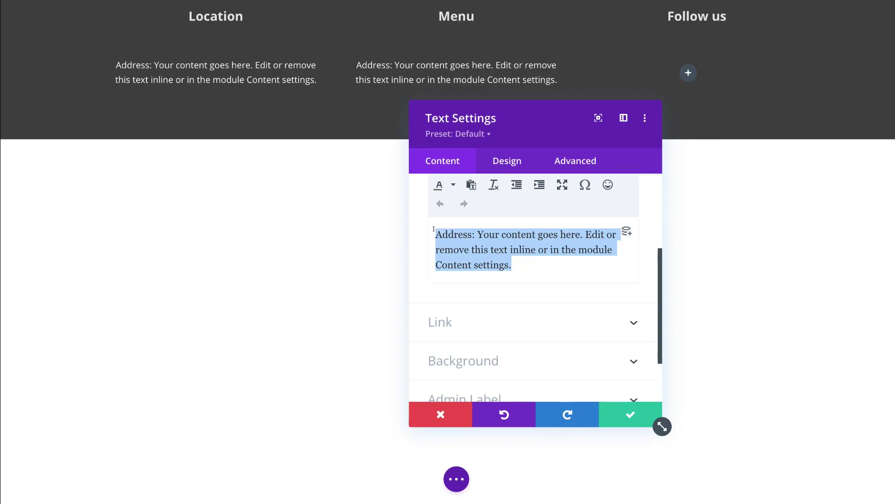
text(Home About Services Contact)
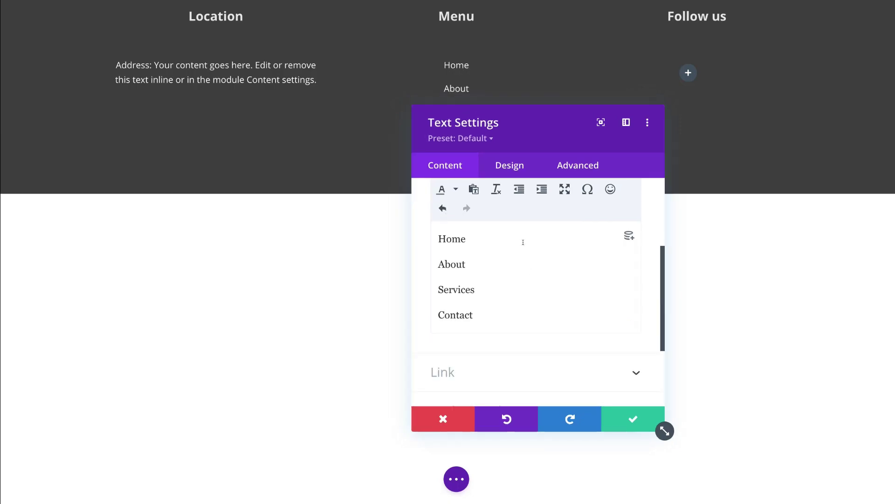
drag(536, 124, 709, 174)
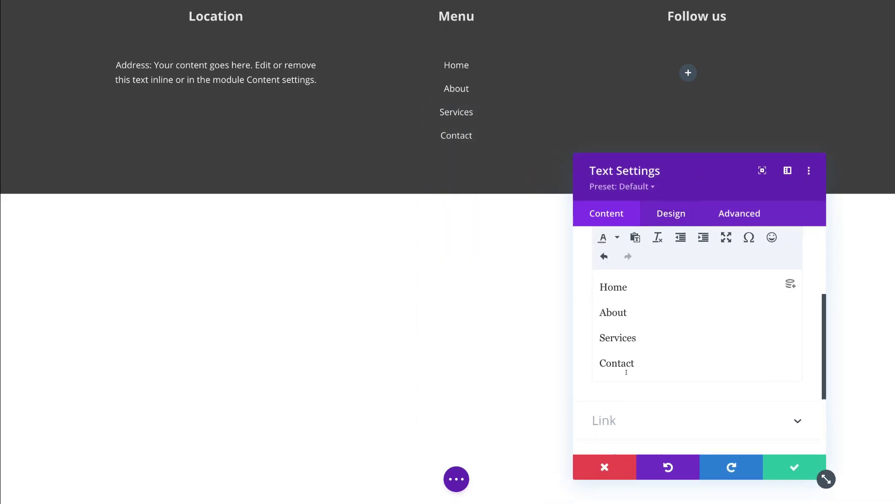
drag(634, 363, 599, 363)
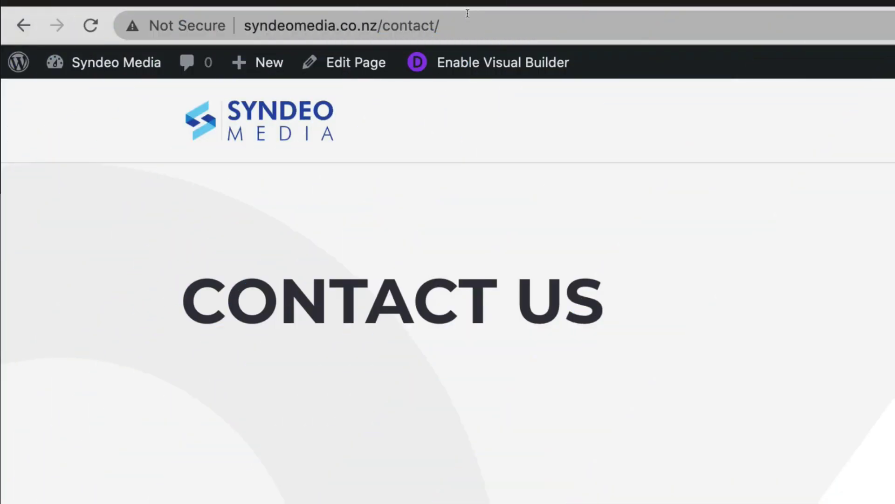
drag(469, 19, 241, 12)
key(ctrl+c)
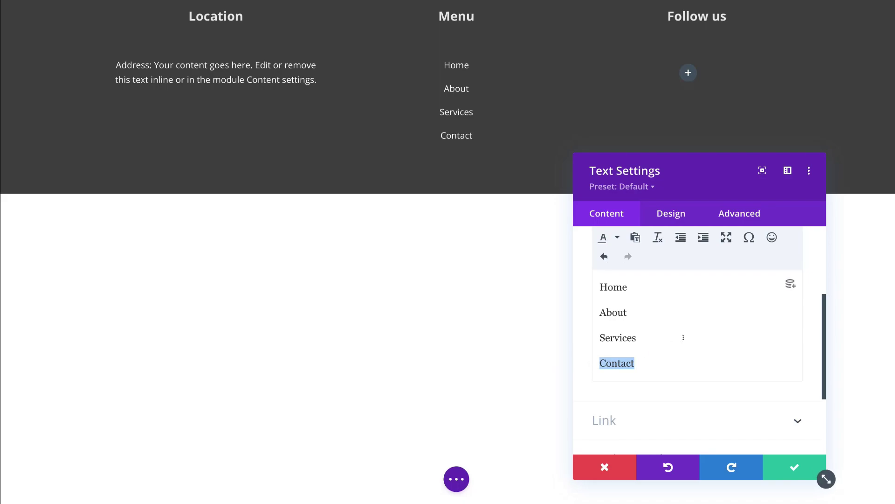
scroll(683, 337, up, 2)
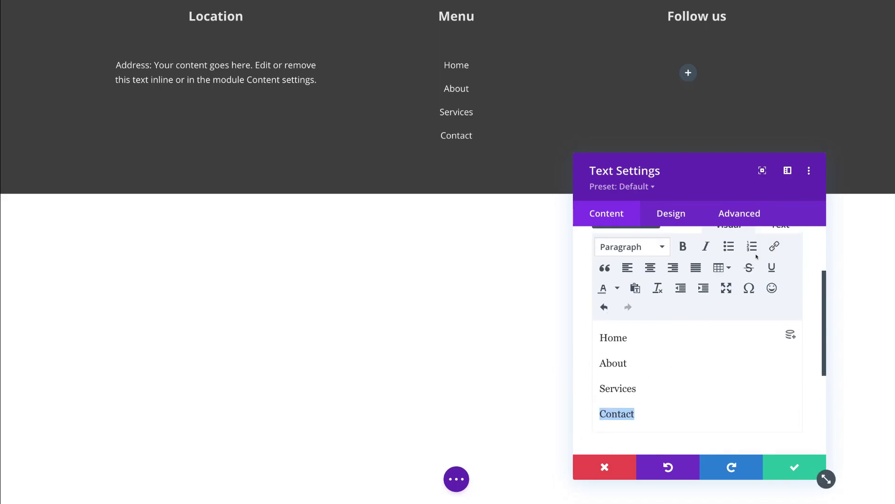
click(768, 247)
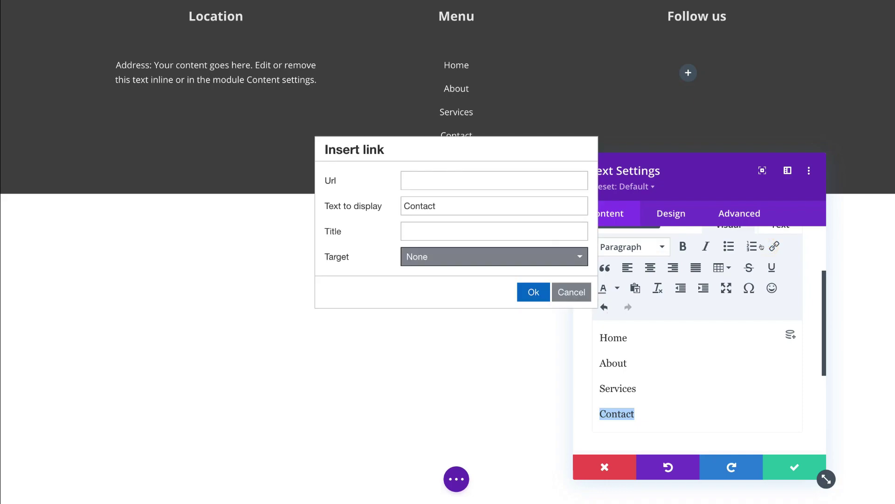
right_click(441, 178)
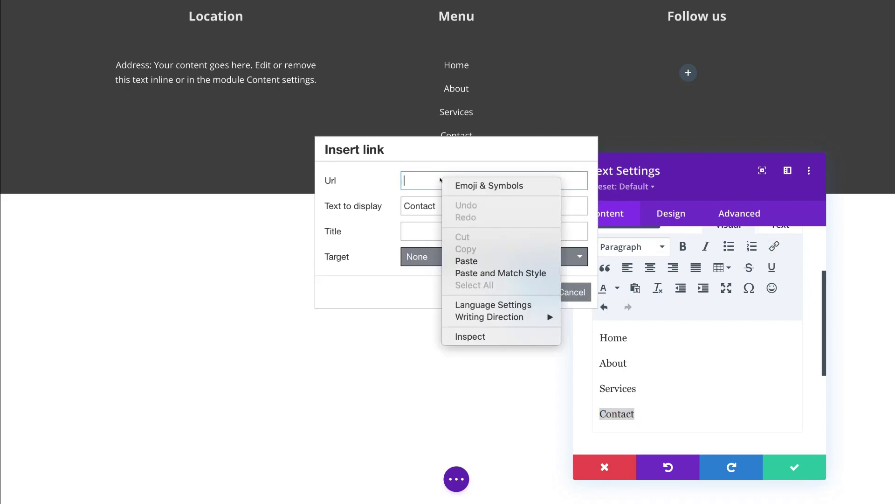
click(479, 262)
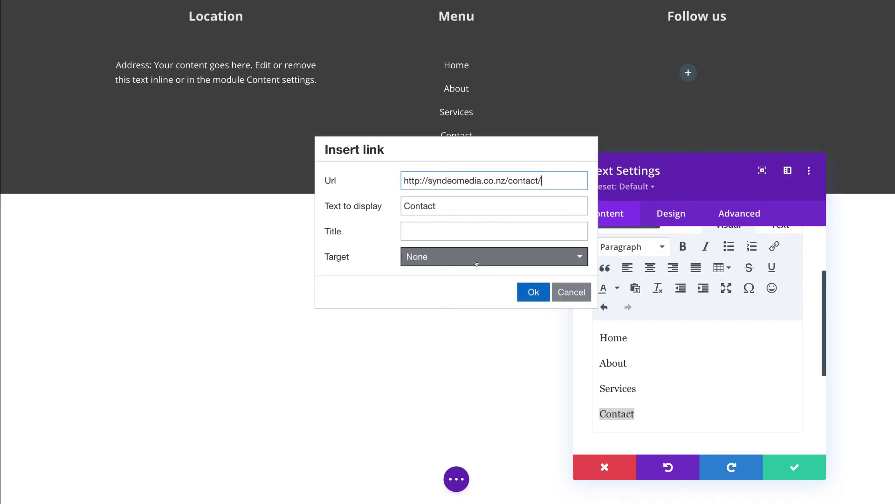
click(526, 295)
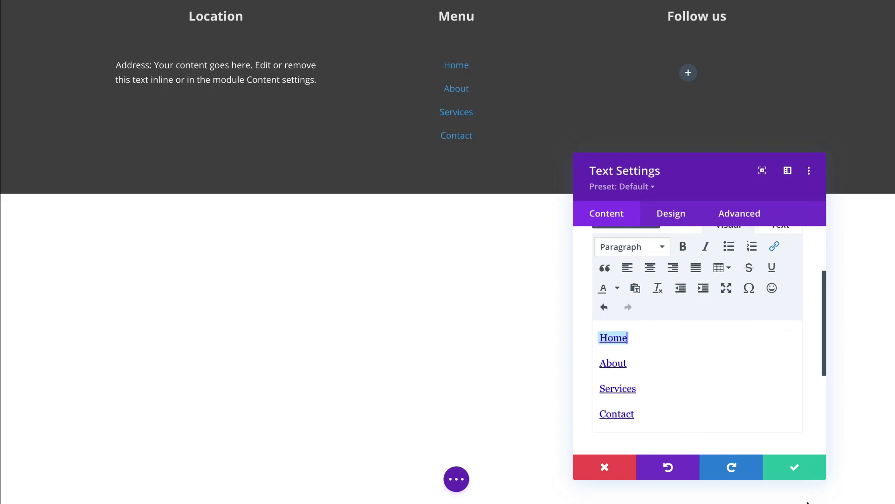
click(795, 468)
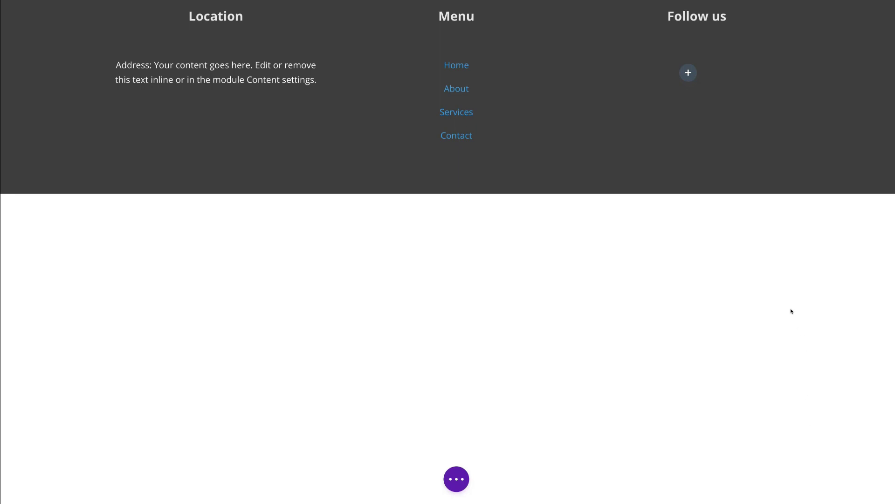
- Insert a Social Media Follow module in the third column under the "Follow us" heading
click(688, 72)
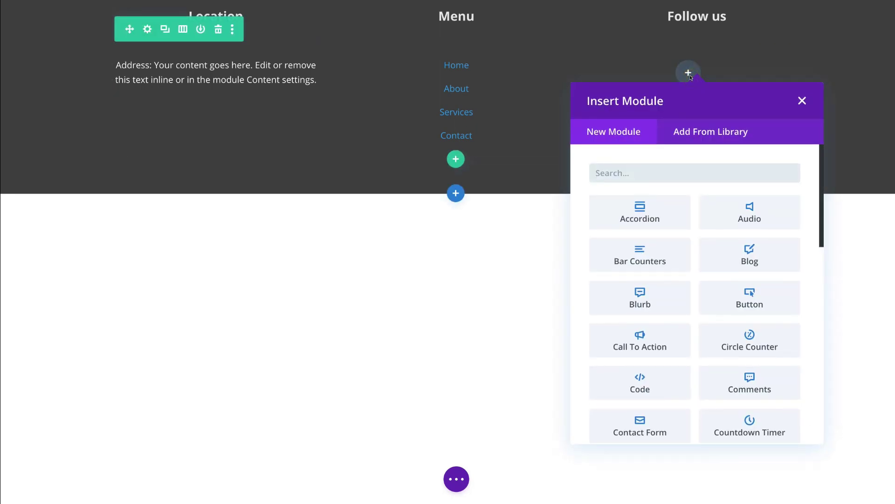
scroll(727, 286, down, 10)
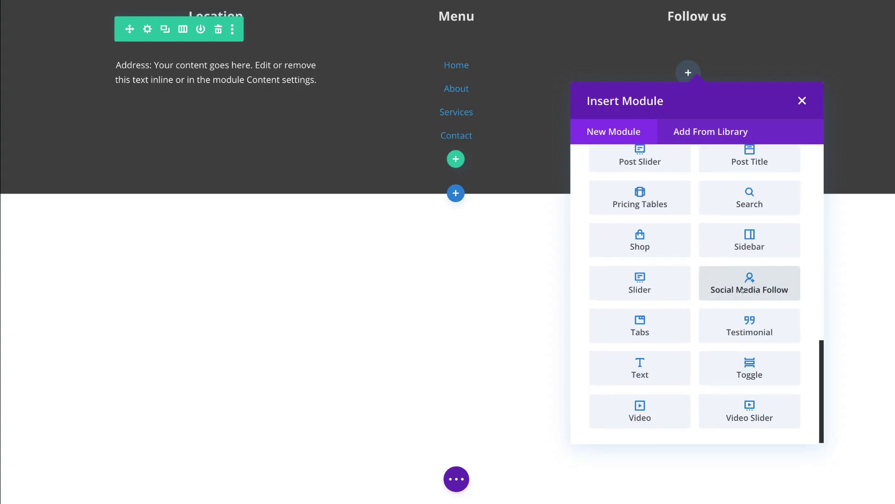
click(742, 290)
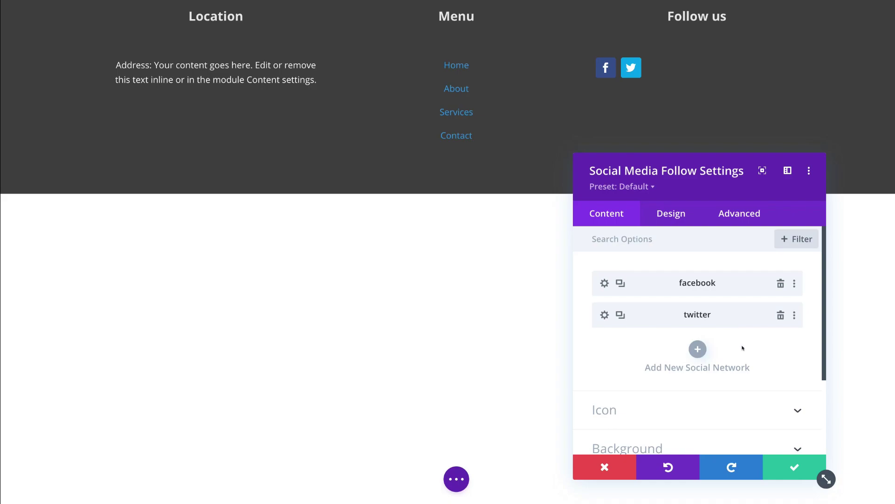
- Add an Instagram network to the Social Media Follow module and return to the module's main settings
click(700, 349)
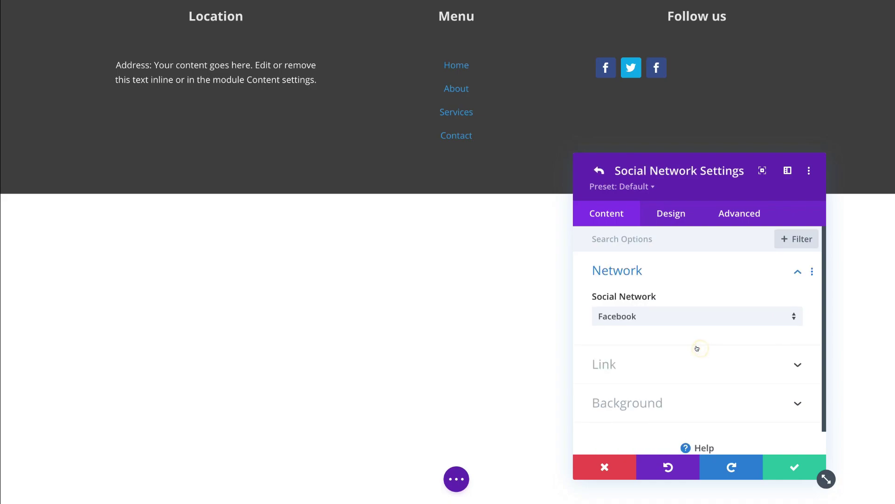
click(679, 316)
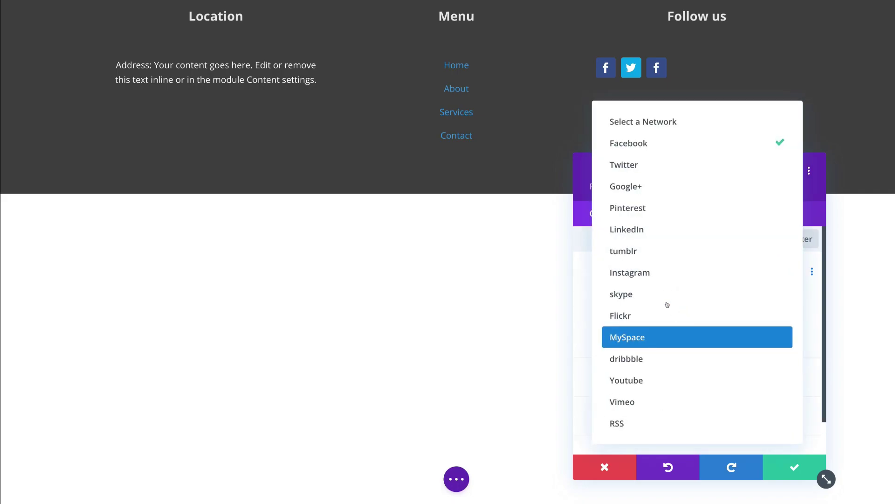
click(668, 273)
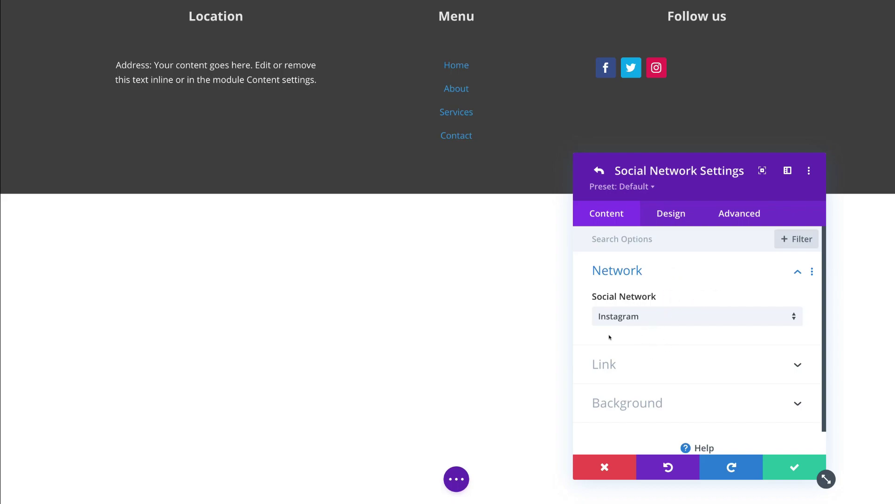
click(660, 362)
click(600, 171)
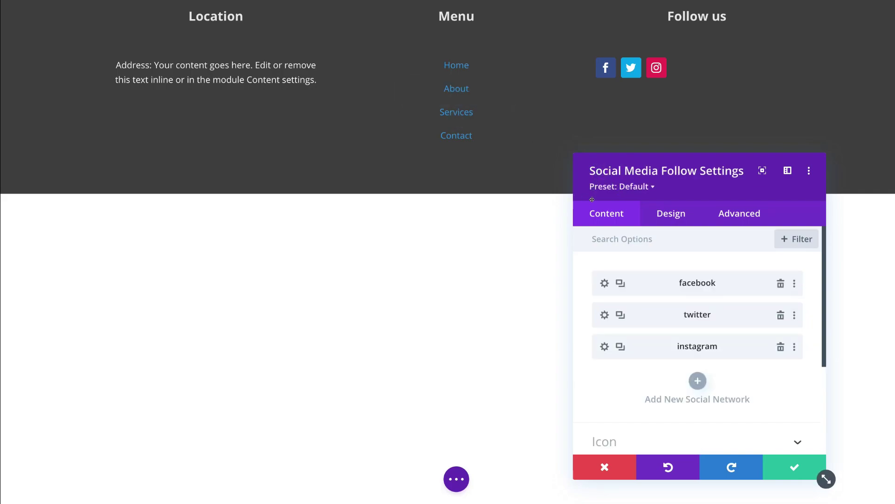
- Center the alignment of the Social Media Follow module and save its settings
click(646, 216)
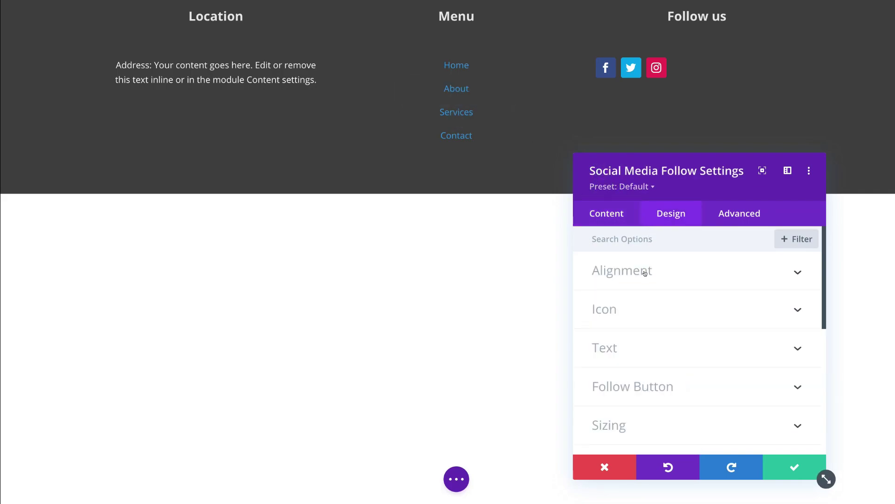
click(676, 268)
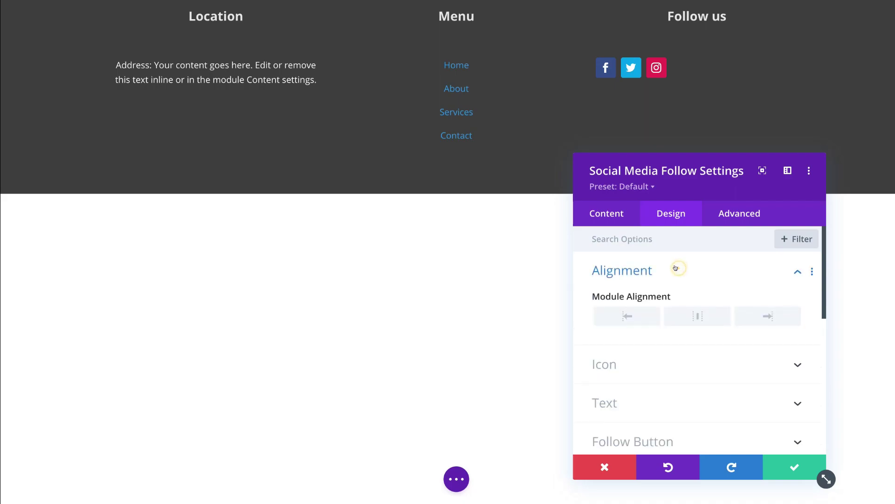
click(691, 319)
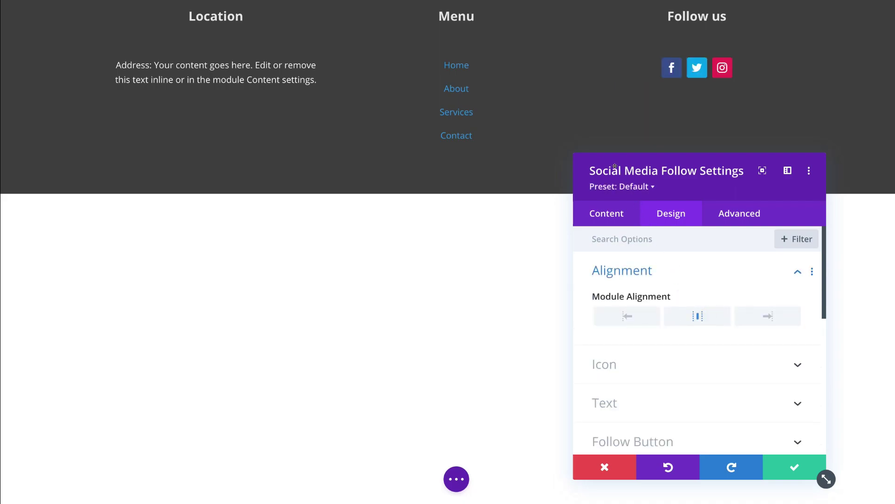
mouse_move(545, 128)
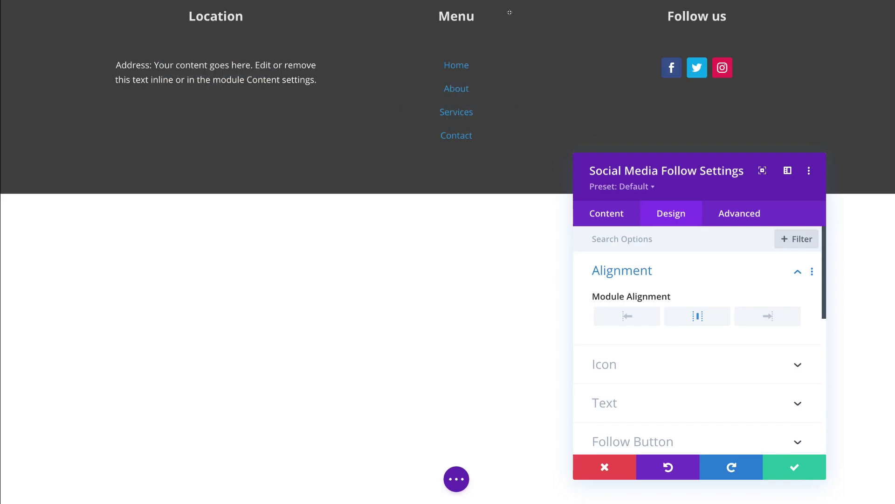
mouse_move(451, 62)
mouse_move(637, 49)
click(777, 462)
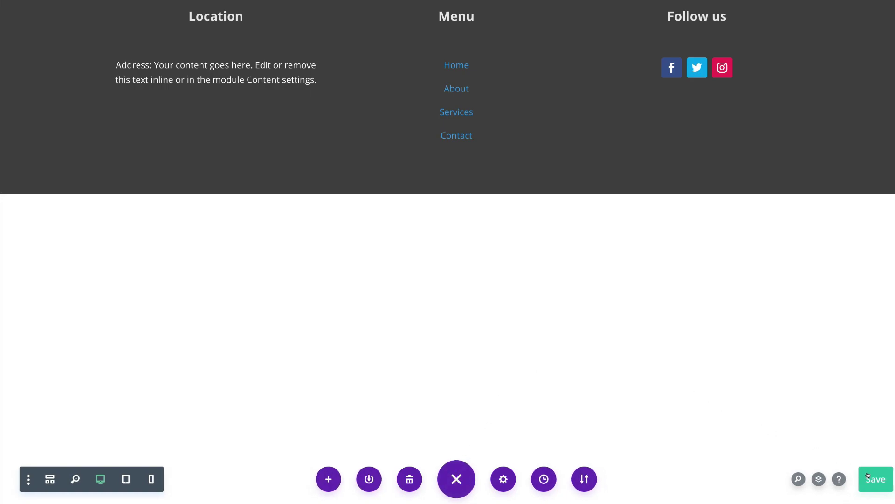
- Save and close the global footer layout, and save the Theme Builder changes
click(867, 475)
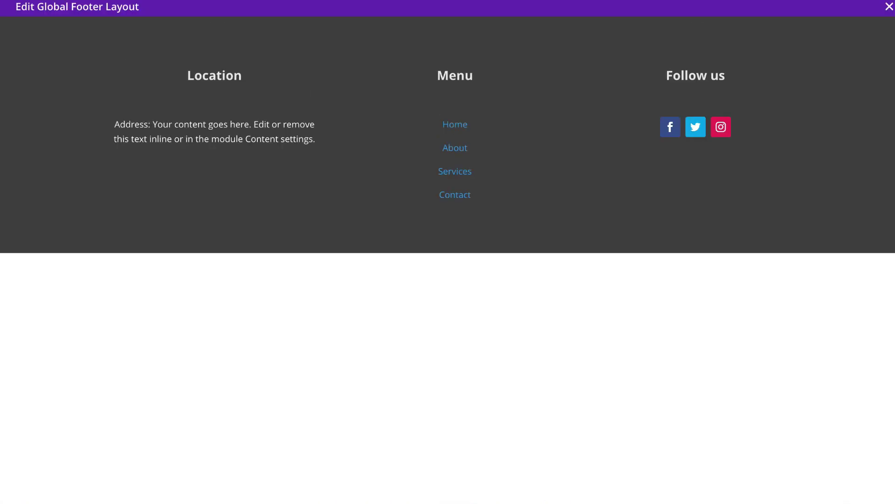
click(885, 7)
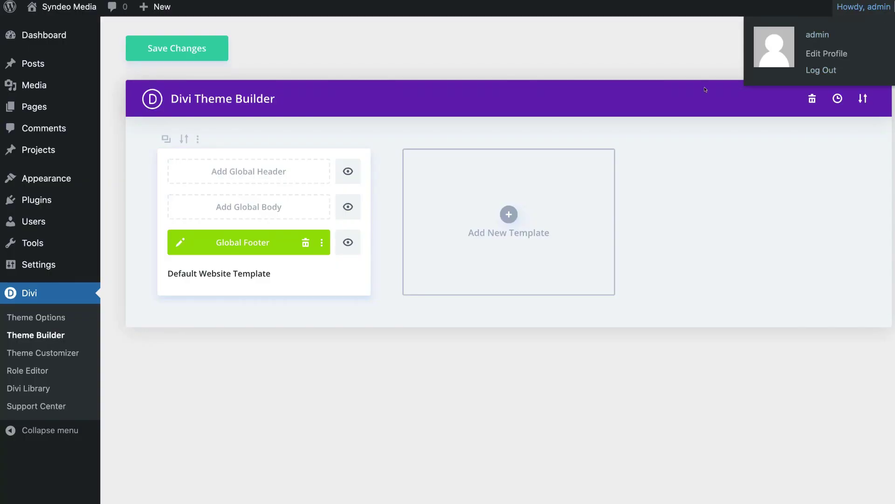
click(214, 56)
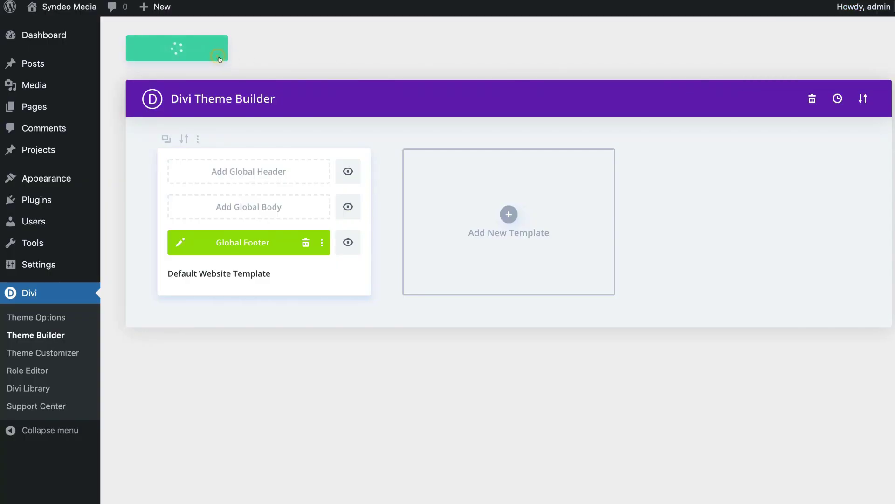
- Visit the live site and examine how the global footer looks beneath the home page content
mouse_move(59, 1)
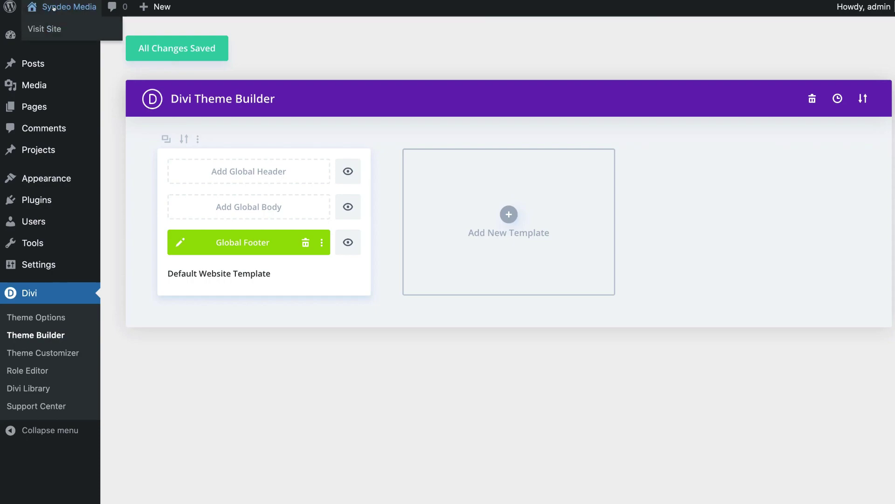
click(70, 28)
scroll(238, 213, down, 10)
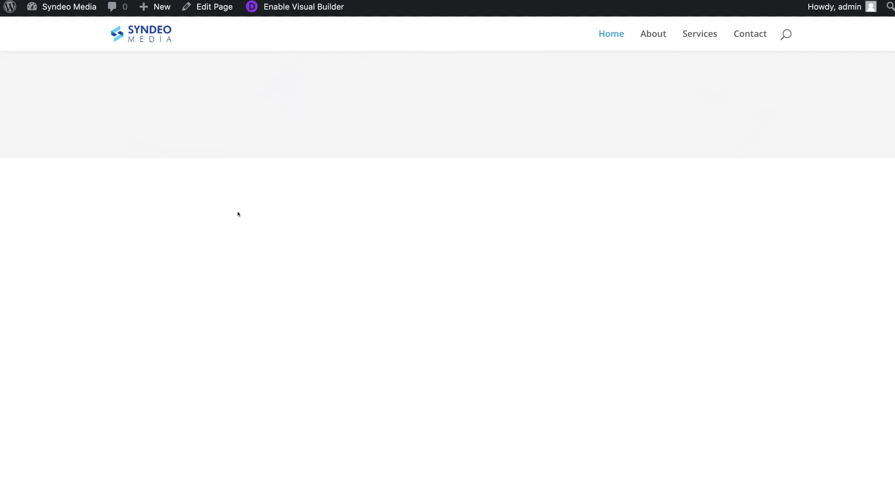
scroll(273, 343, down, 10)
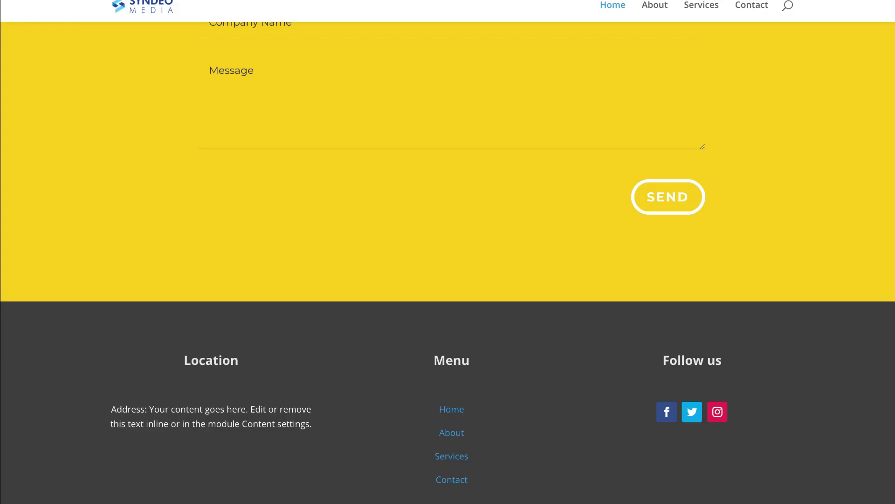
scroll(425, 368, up, 15)
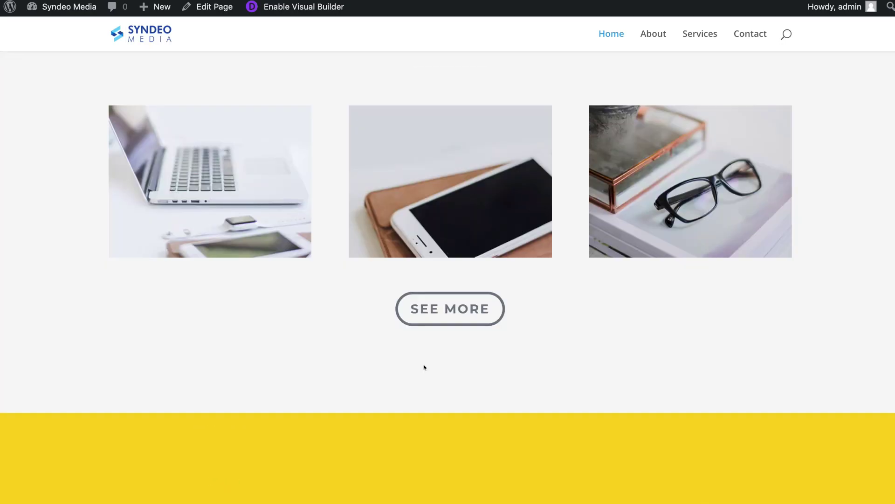
scroll(425, 368, up, 15)
scroll(397, 373, down, 20)
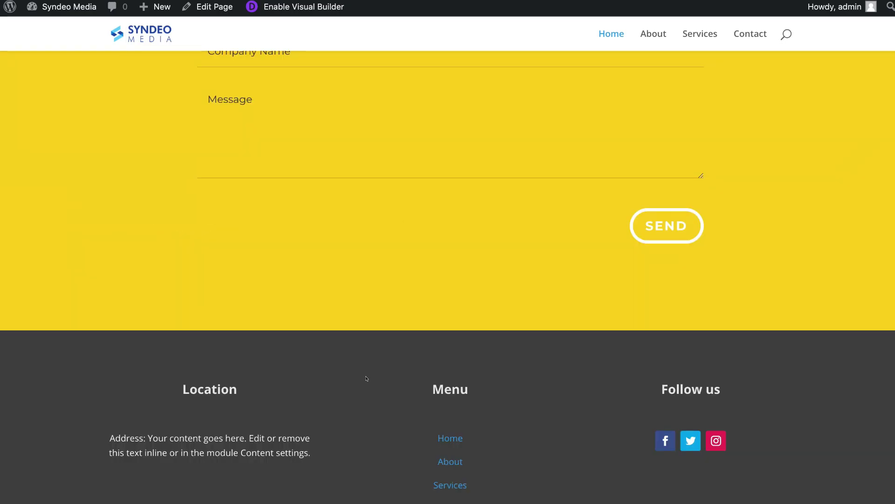
scroll(366, 378, up, 15)
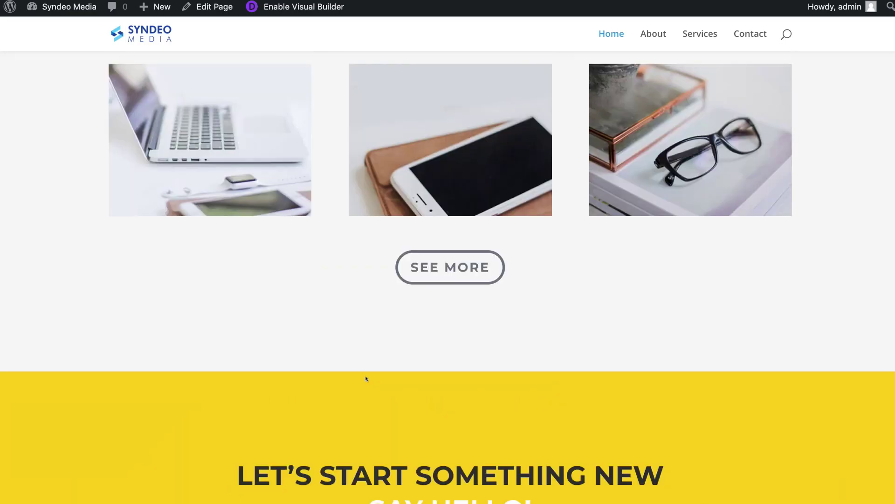
scroll(366, 378, up, 10)
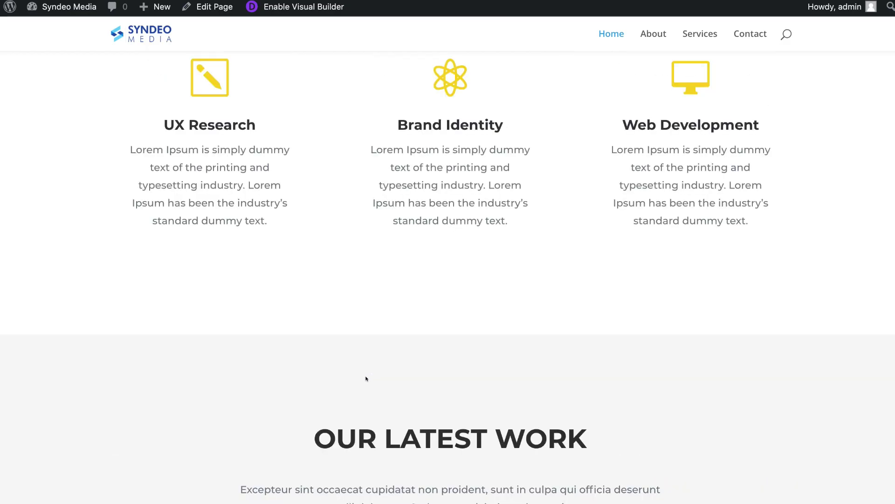
scroll(366, 378, up, 10)
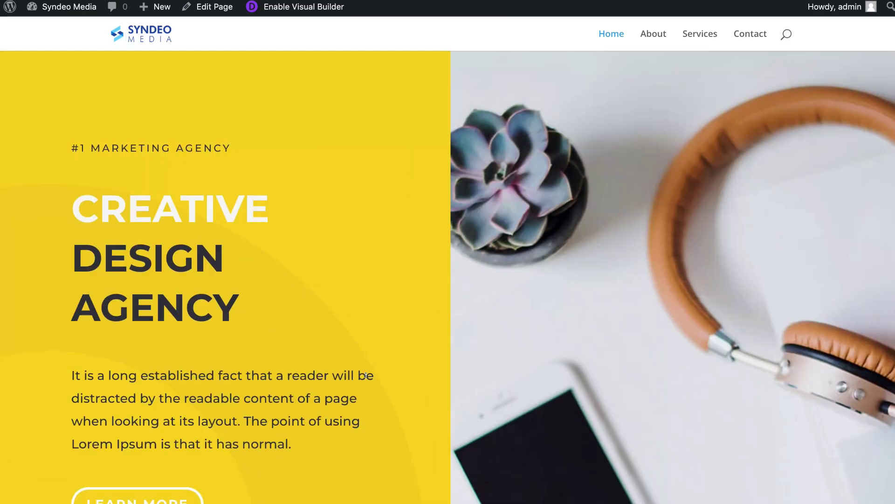
scroll(366, 377, up, 2)
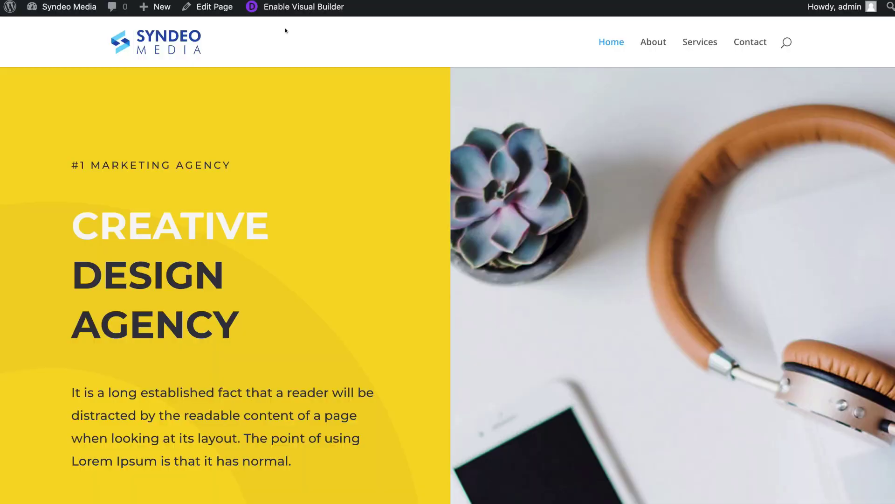
- Return to the WordPress dashboard and open the page for adding new plugins
mouse_move(61, 10)
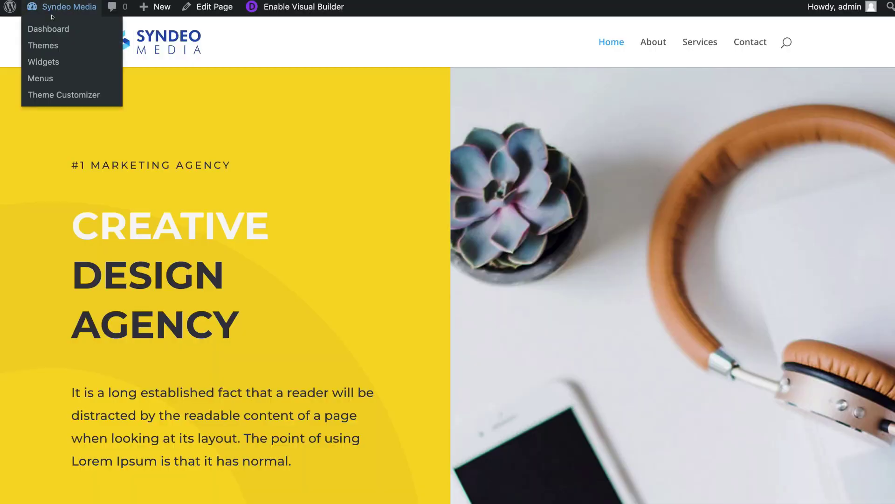
click(69, 30)
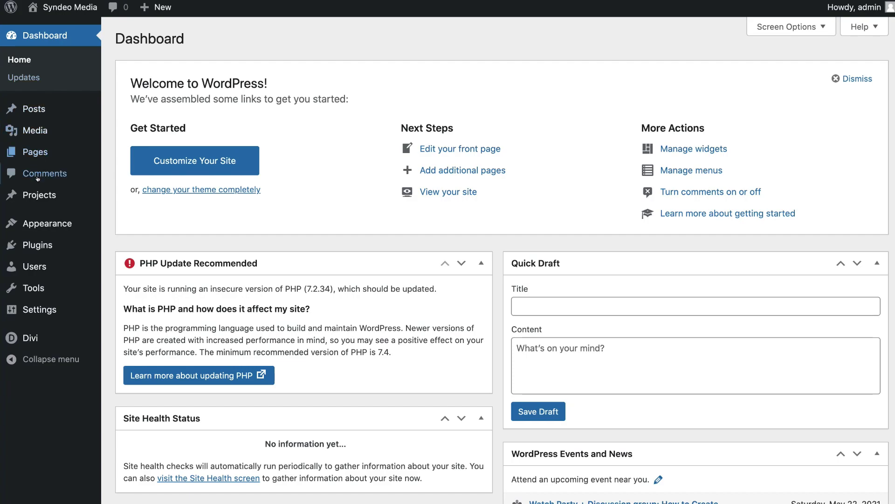
mouse_move(49, 244)
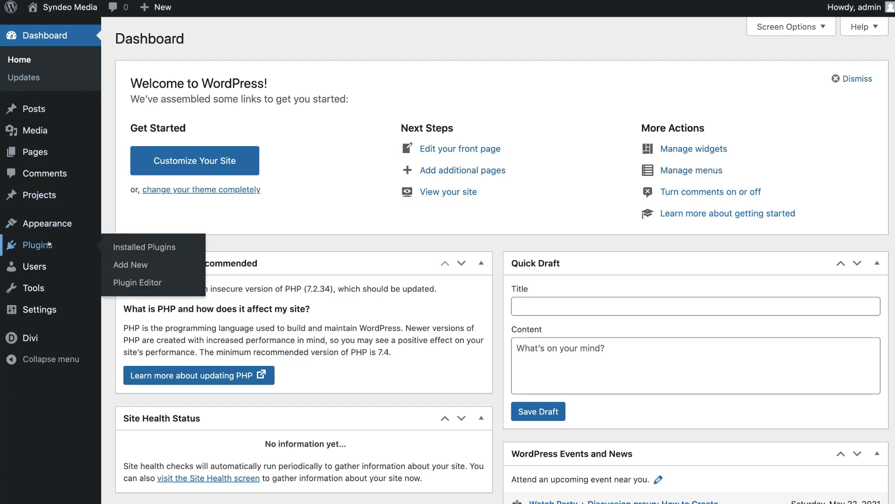
click(120, 264)
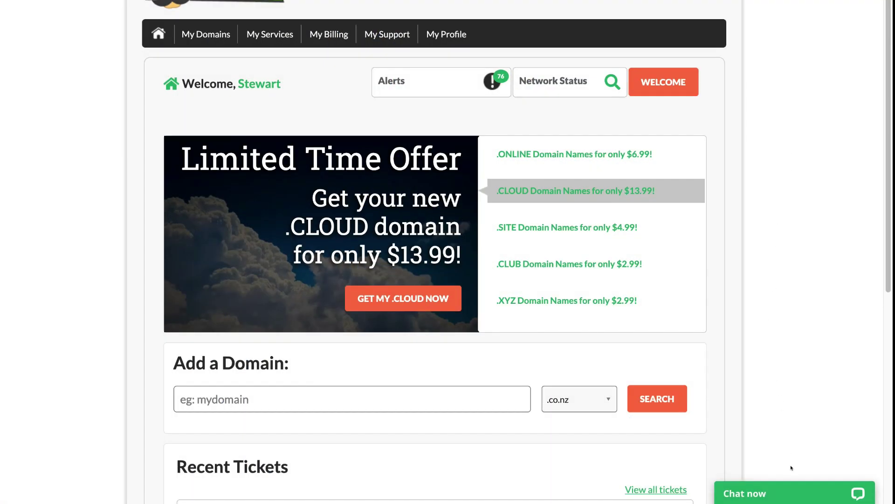
- Open the live chat support form in the HostPapa client area
click(794, 485)
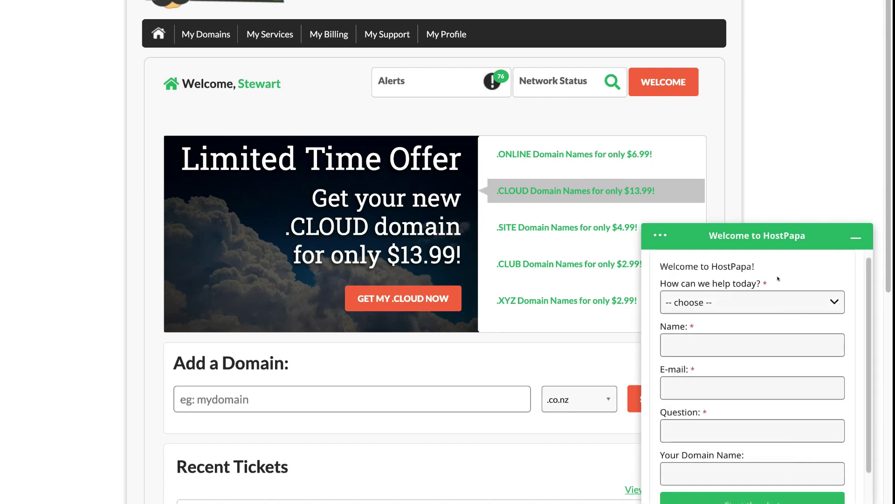
- Review the finished Syndeo Media home page from the hero section through services and latest work to the contact form
scroll(676, 376, down, 1)
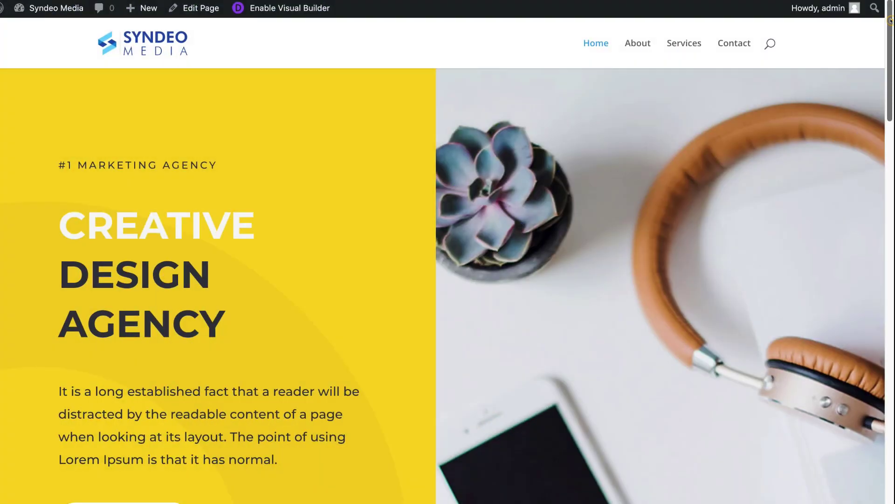
scroll(877, 68, down, 6)
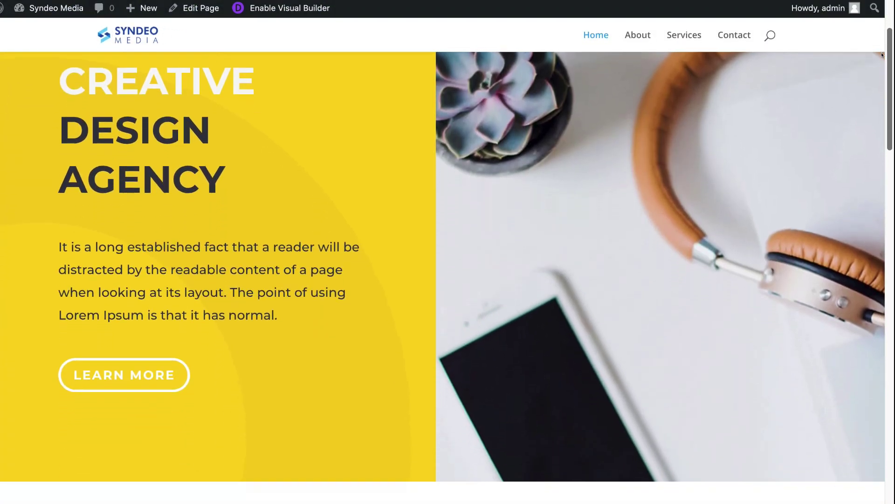
scroll(877, 93, down, 4)
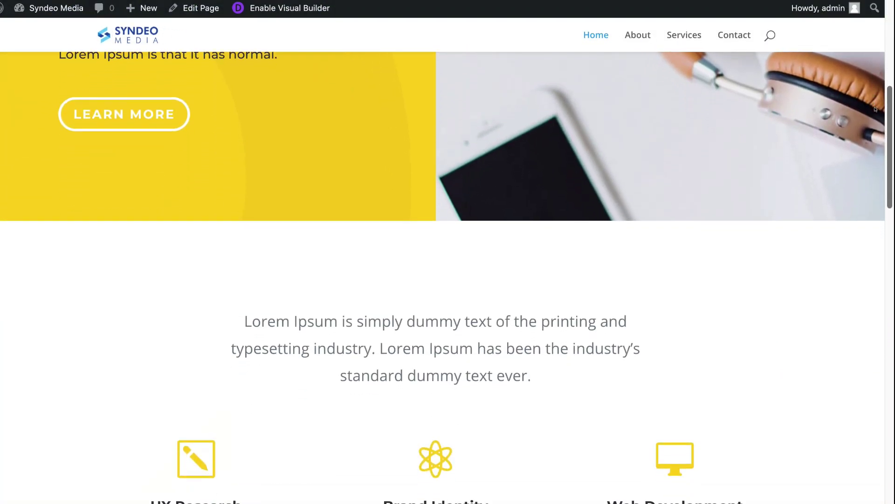
scroll(883, 140, down, 5)
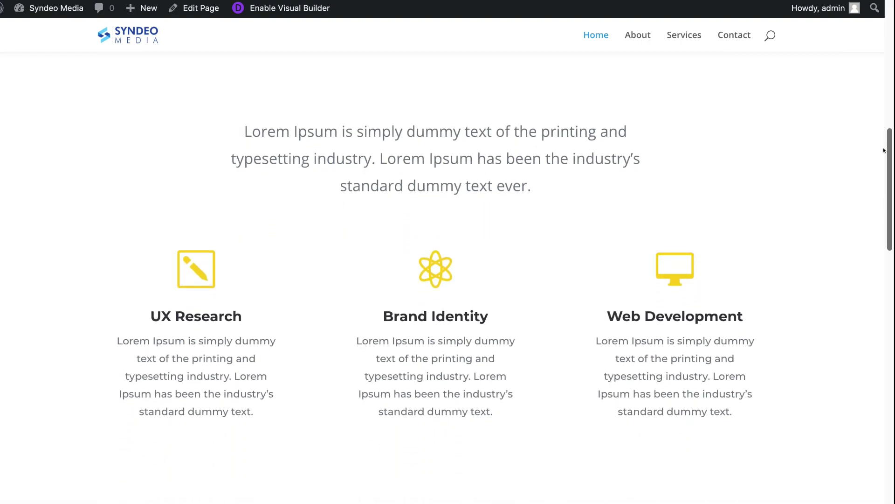
scroll(885, 186, down, 9)
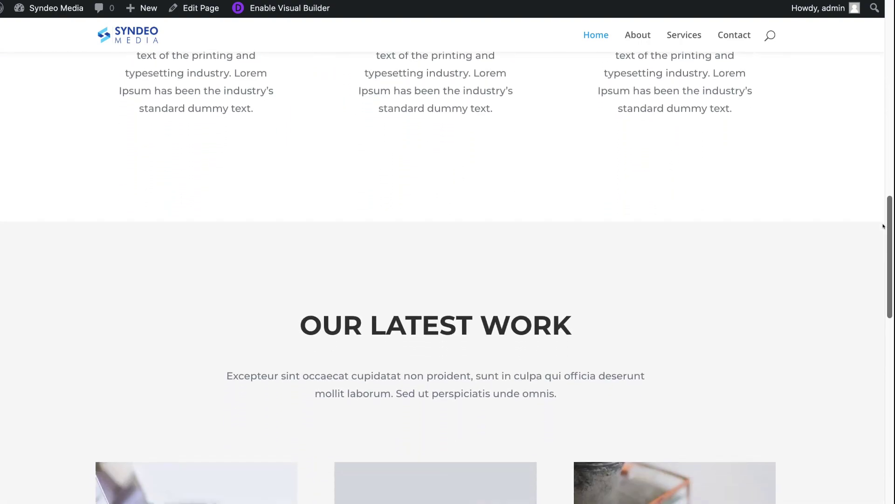
scroll(880, 271, down, 3)
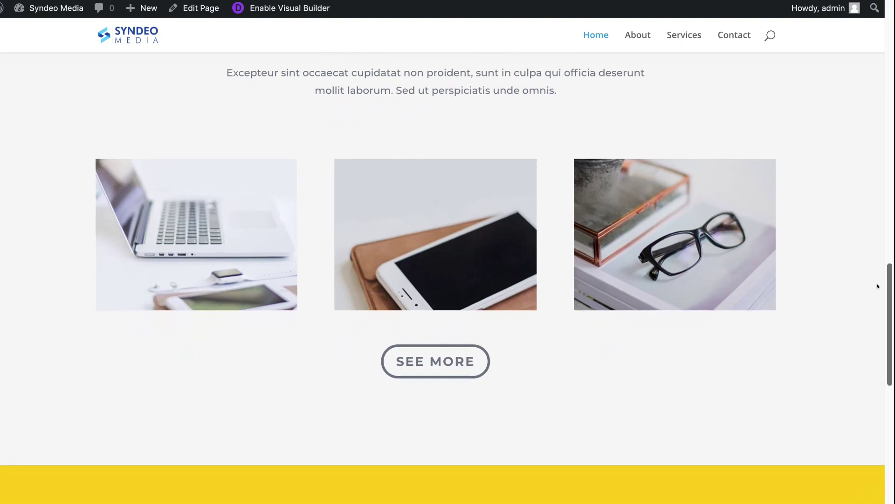
scroll(877, 303, down, 4)
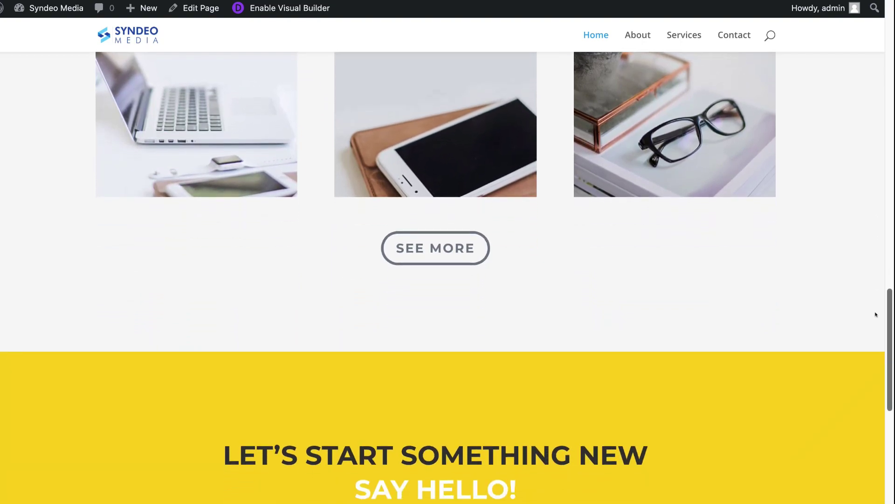
scroll(875, 347, down, 4)
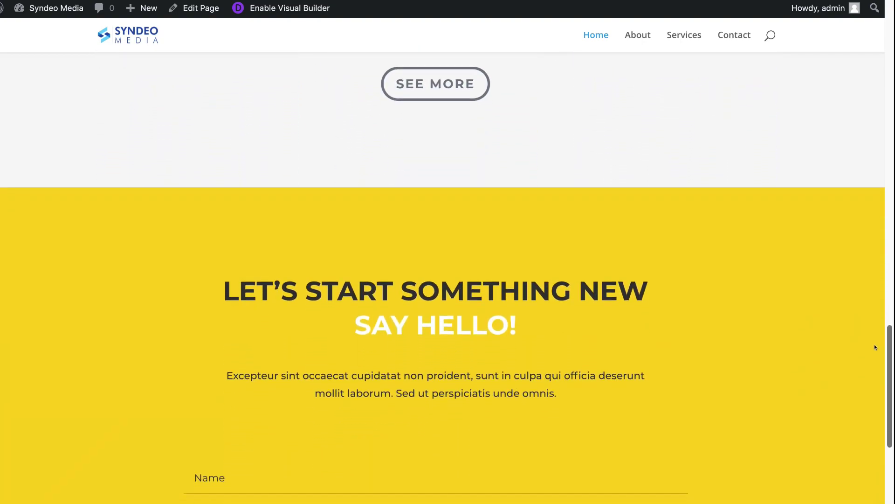
scroll(876, 368, down, 3)
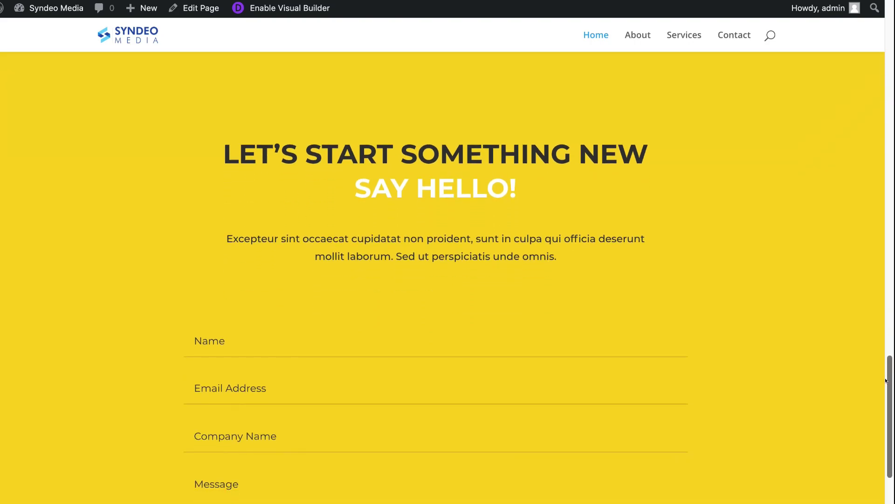
scroll(884, 395, down, 5)
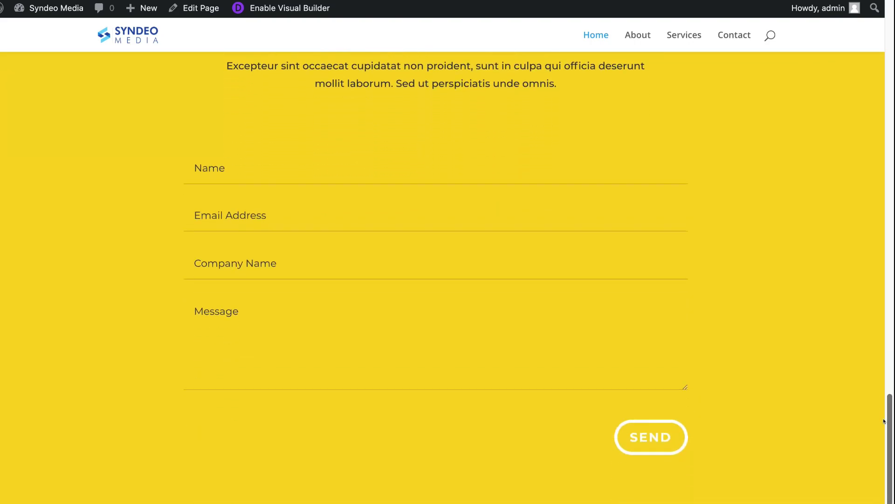